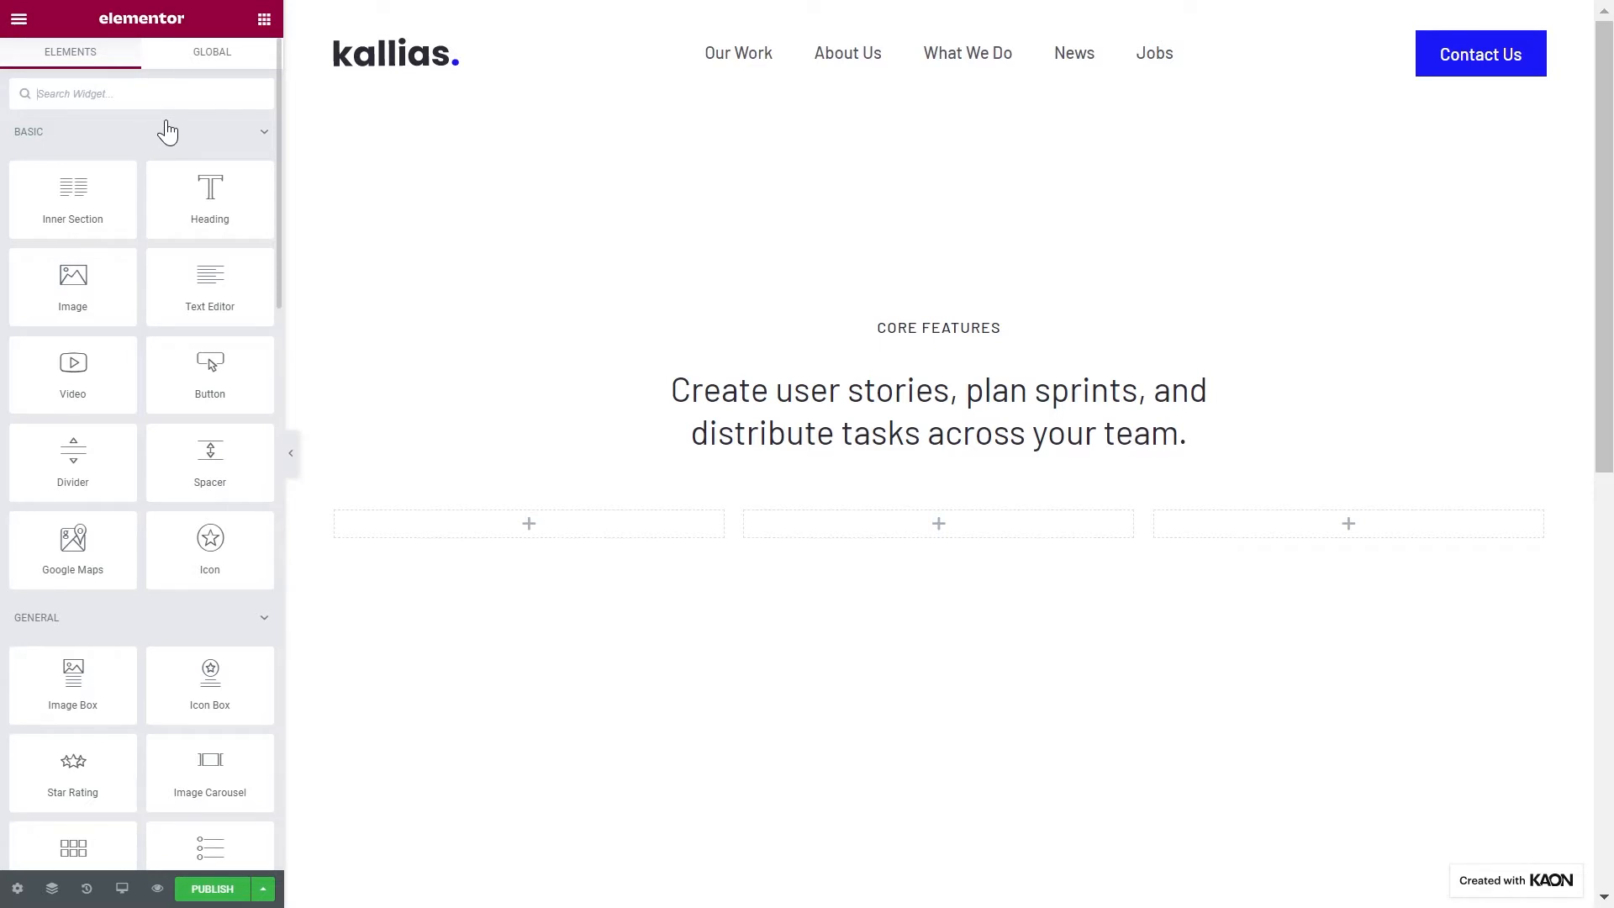
Step: Find the Flip Box widget and place it in the first of the three empty columns
type("fli")
left_click_drag(129, 135, 368, 538)
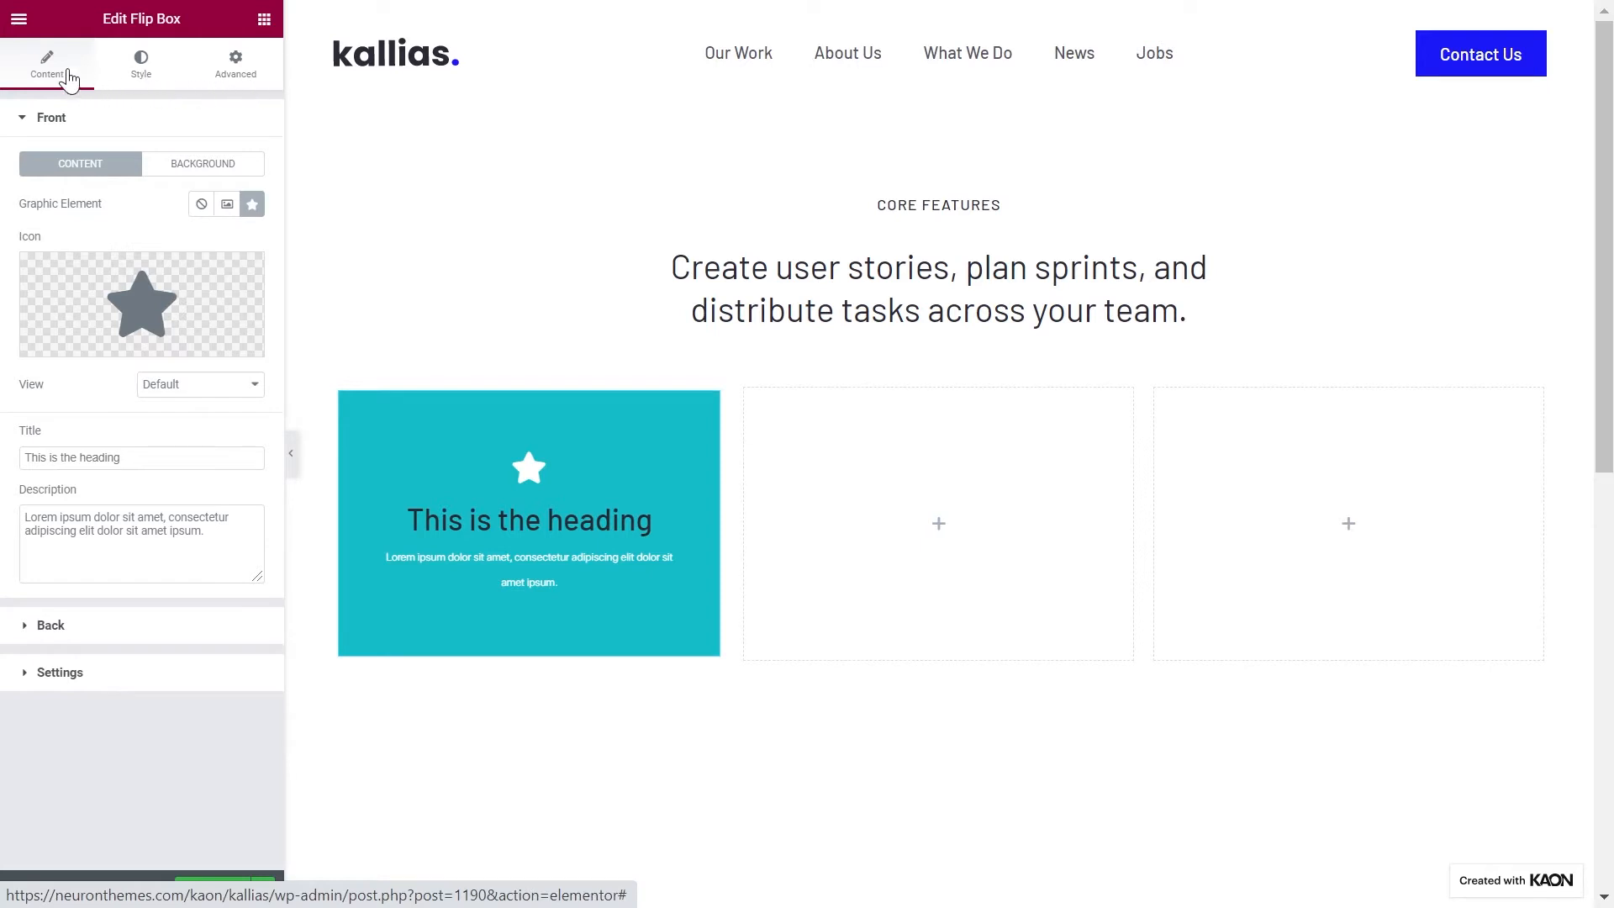
Step: Replace the star icon on the flip box's front with the triangle Icon.svg from the media library
left_click(64, 117)
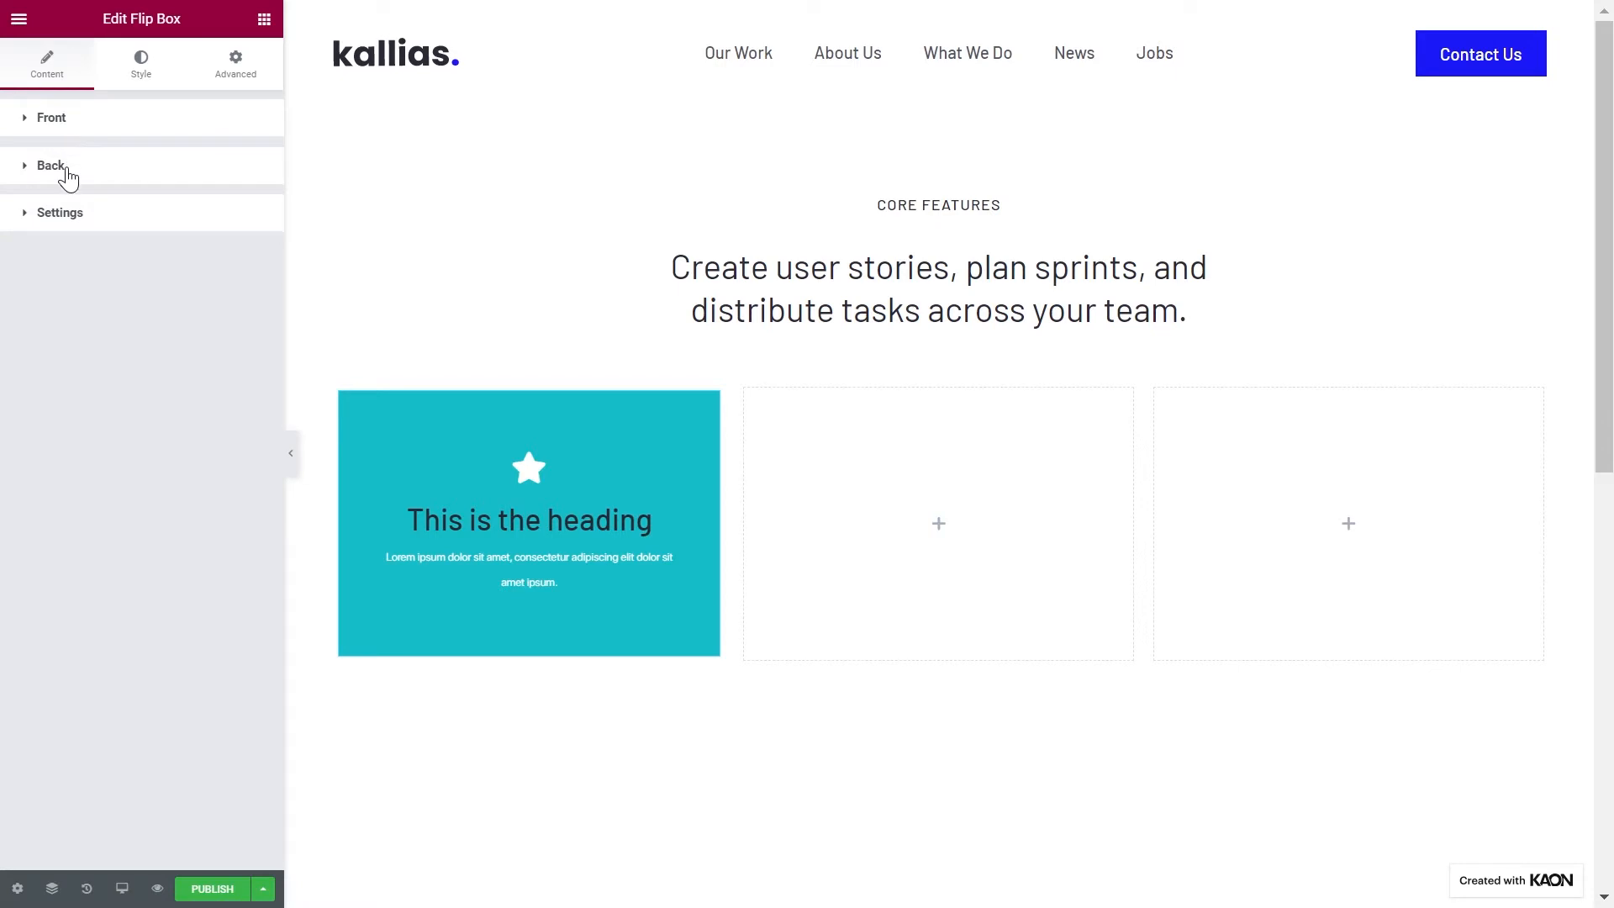
left_click(69, 127)
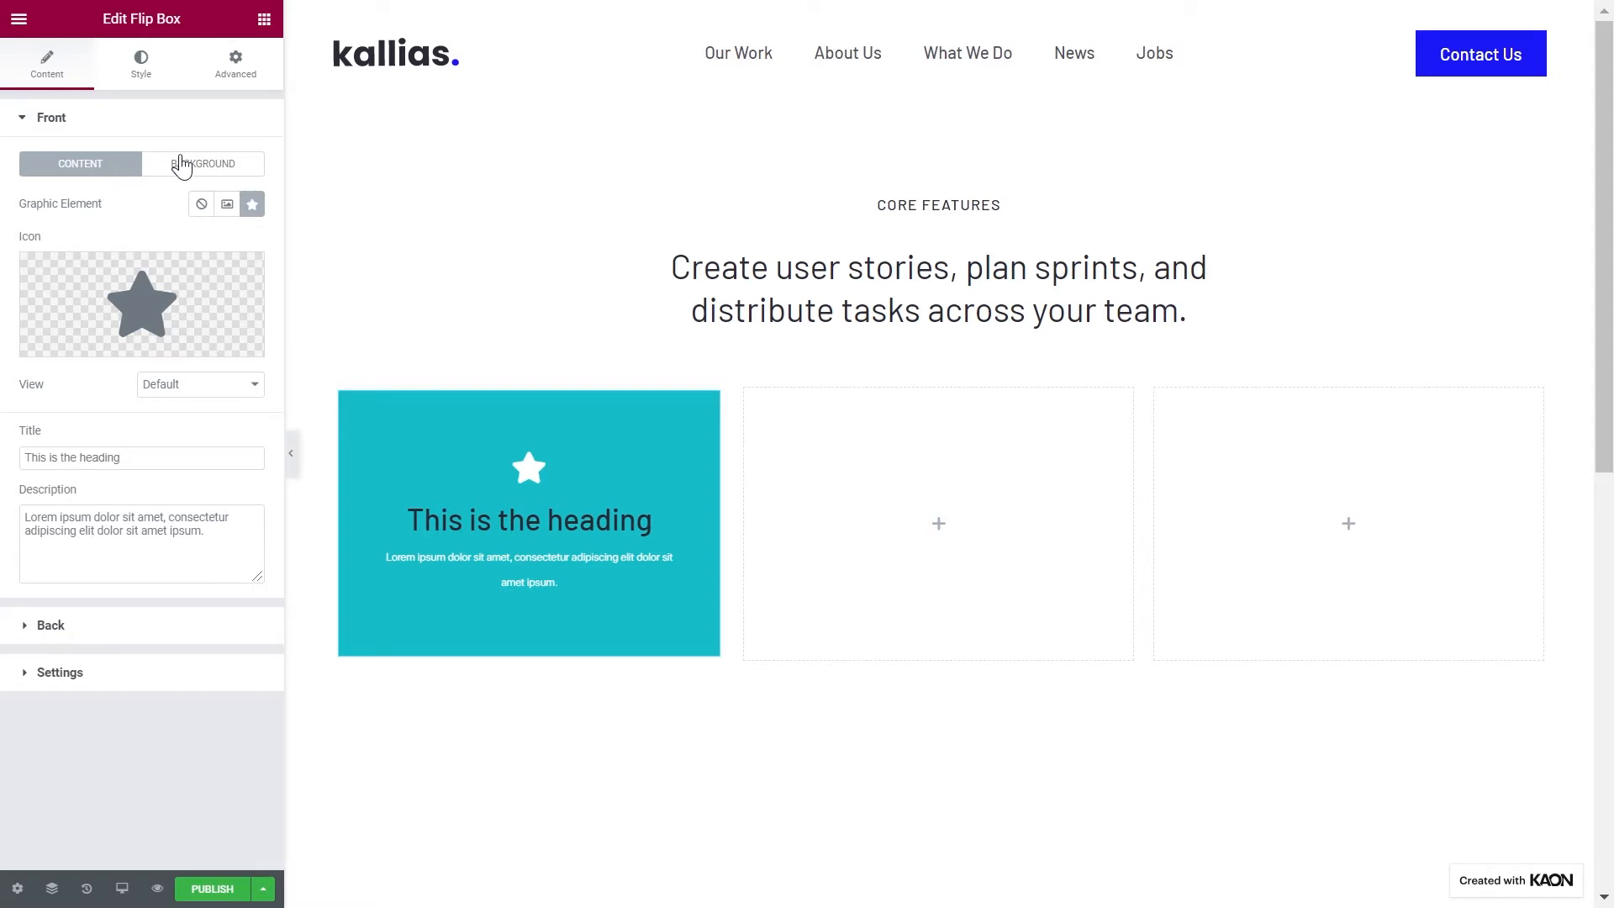
left_click(200, 171)
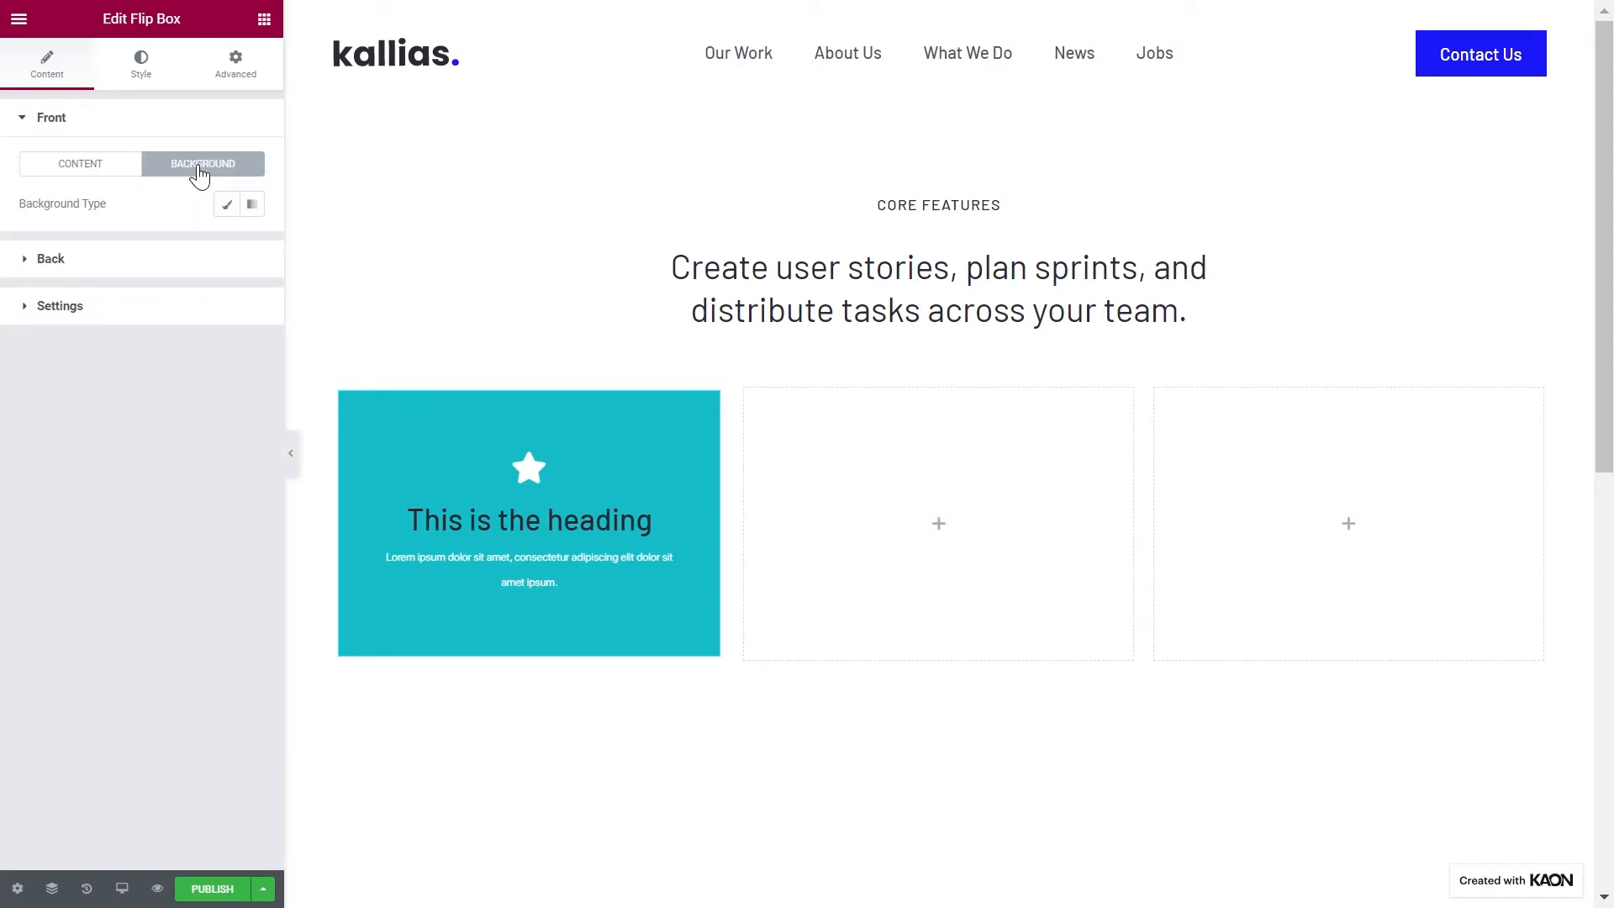
left_click(129, 166)
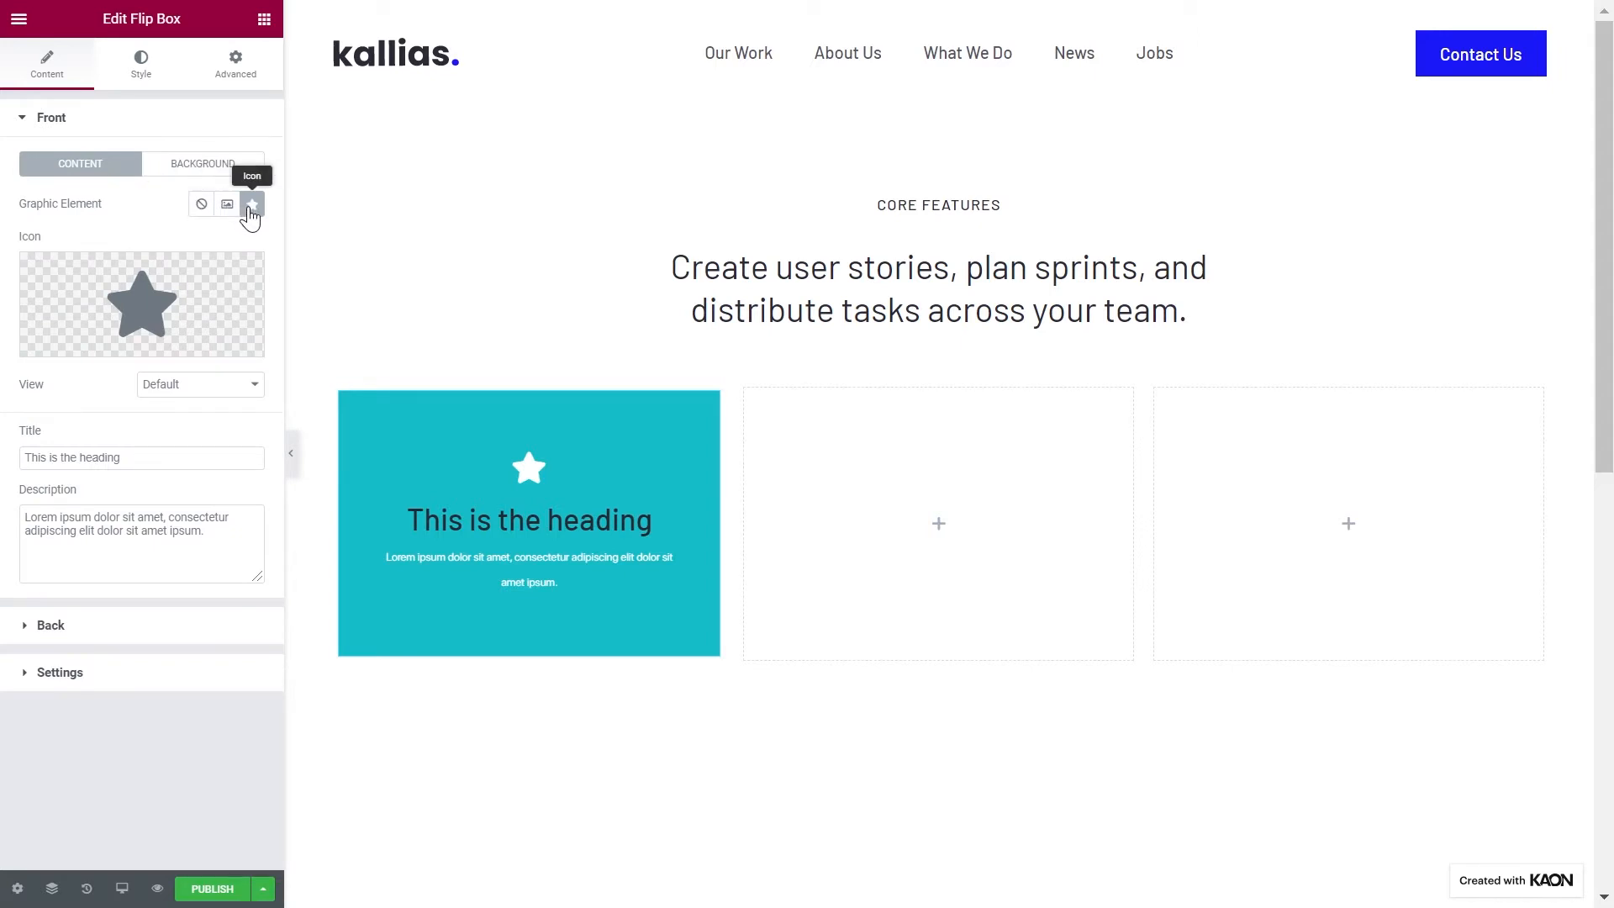
left_click(197, 339)
left_click(370, 284)
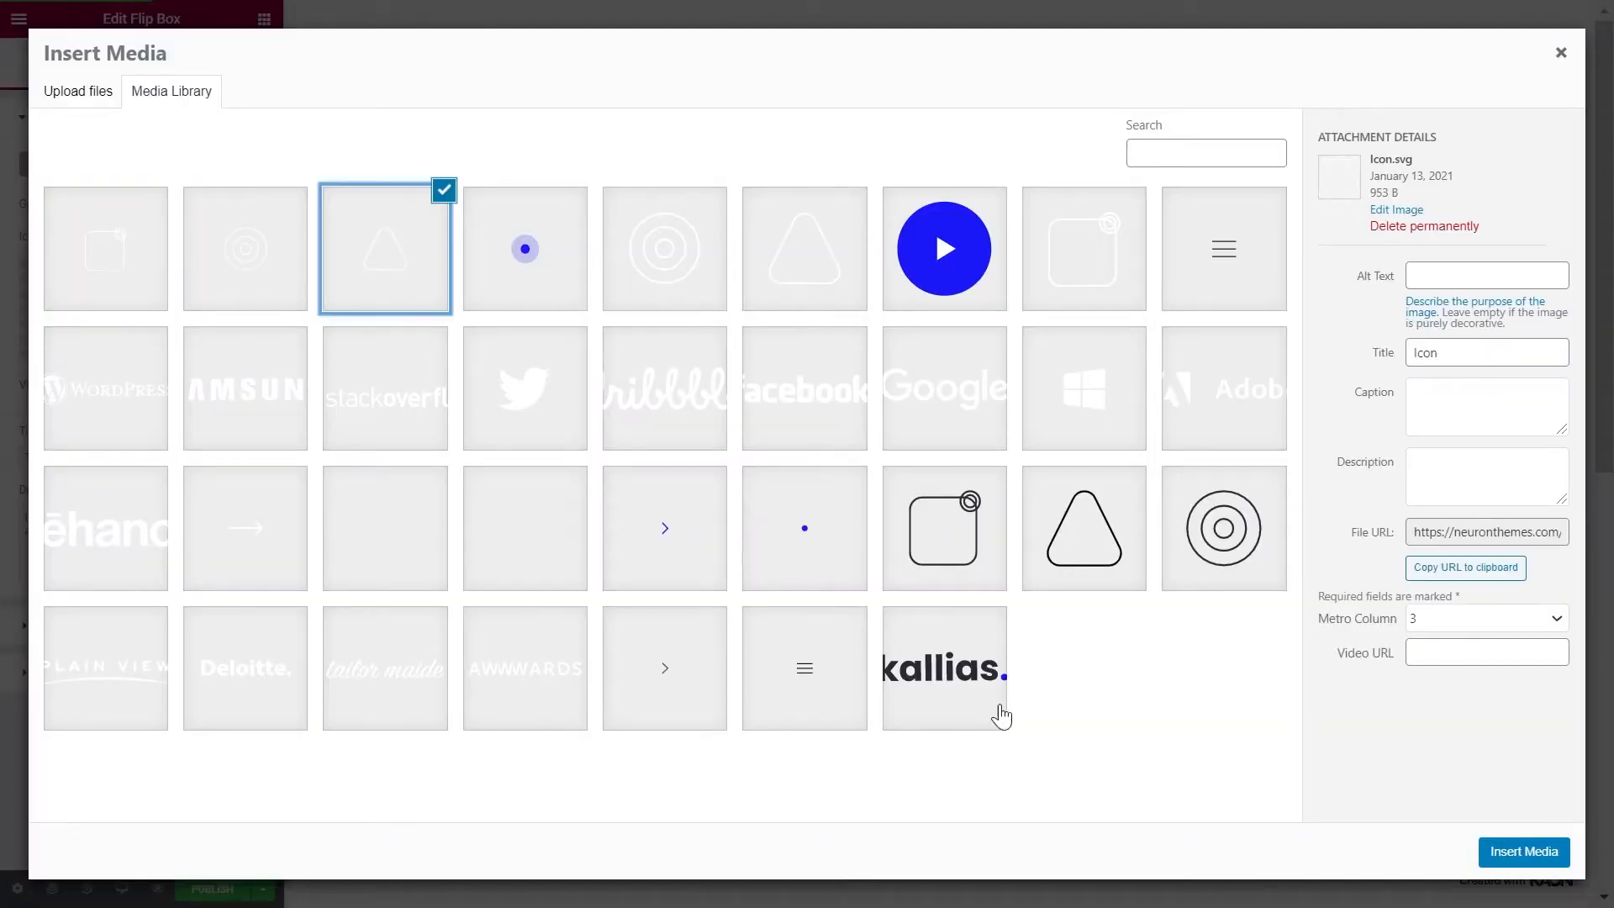
left_click(1501, 857)
Step: Try the Stacked and Framed views for the front icon and return it to Default
left_click(187, 387)
left_click(189, 454)
left_click(186, 386)
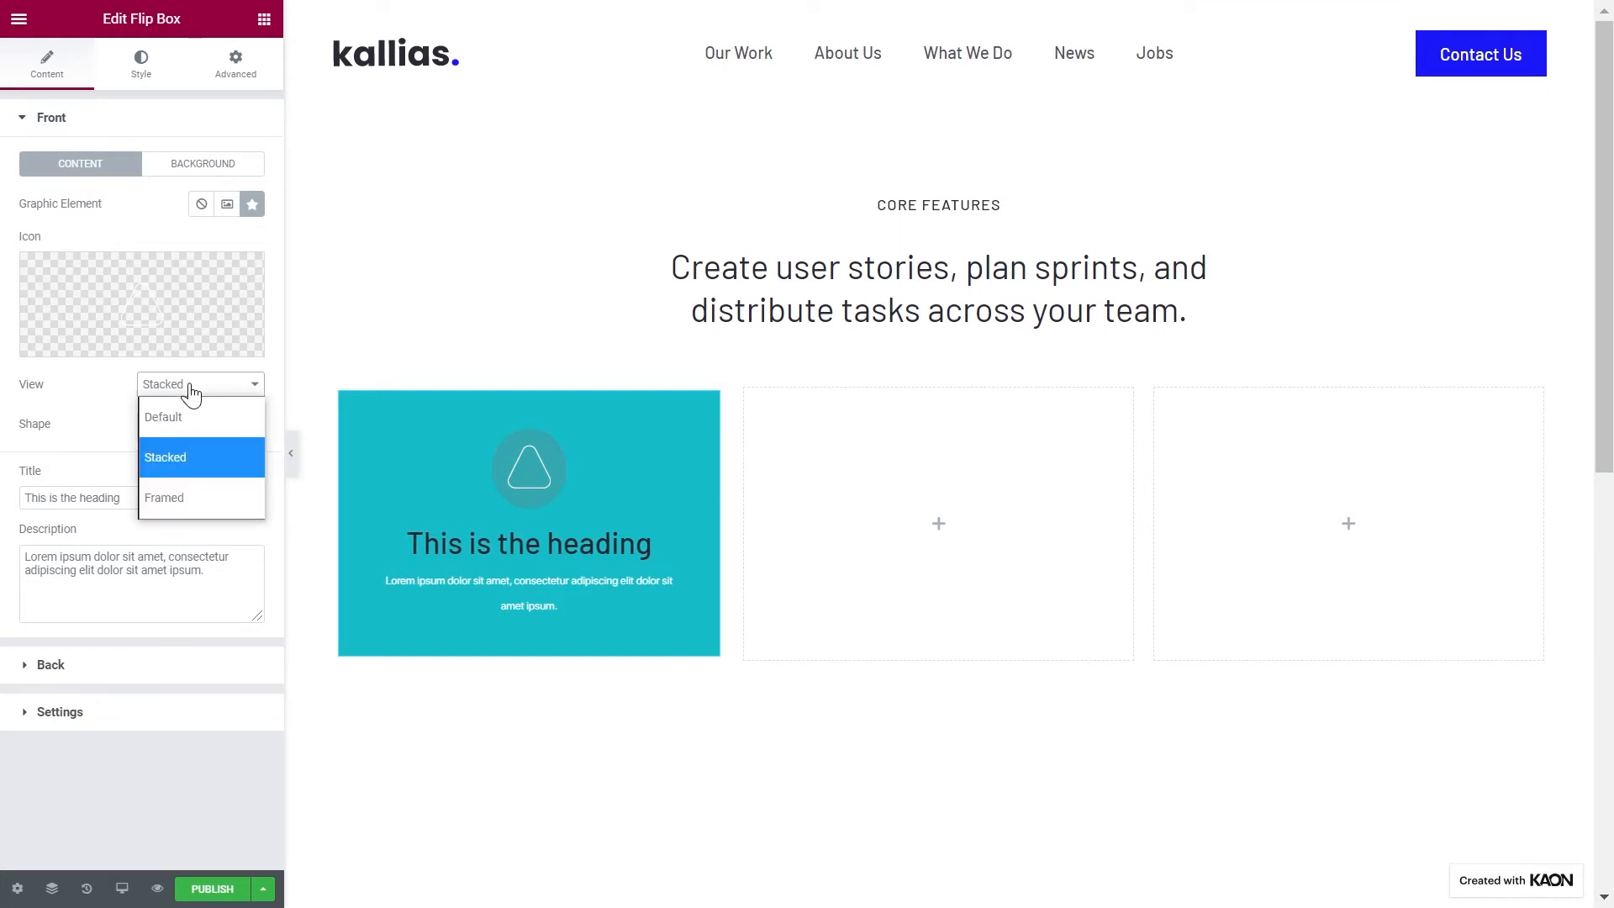
left_click(175, 496)
left_click(187, 386)
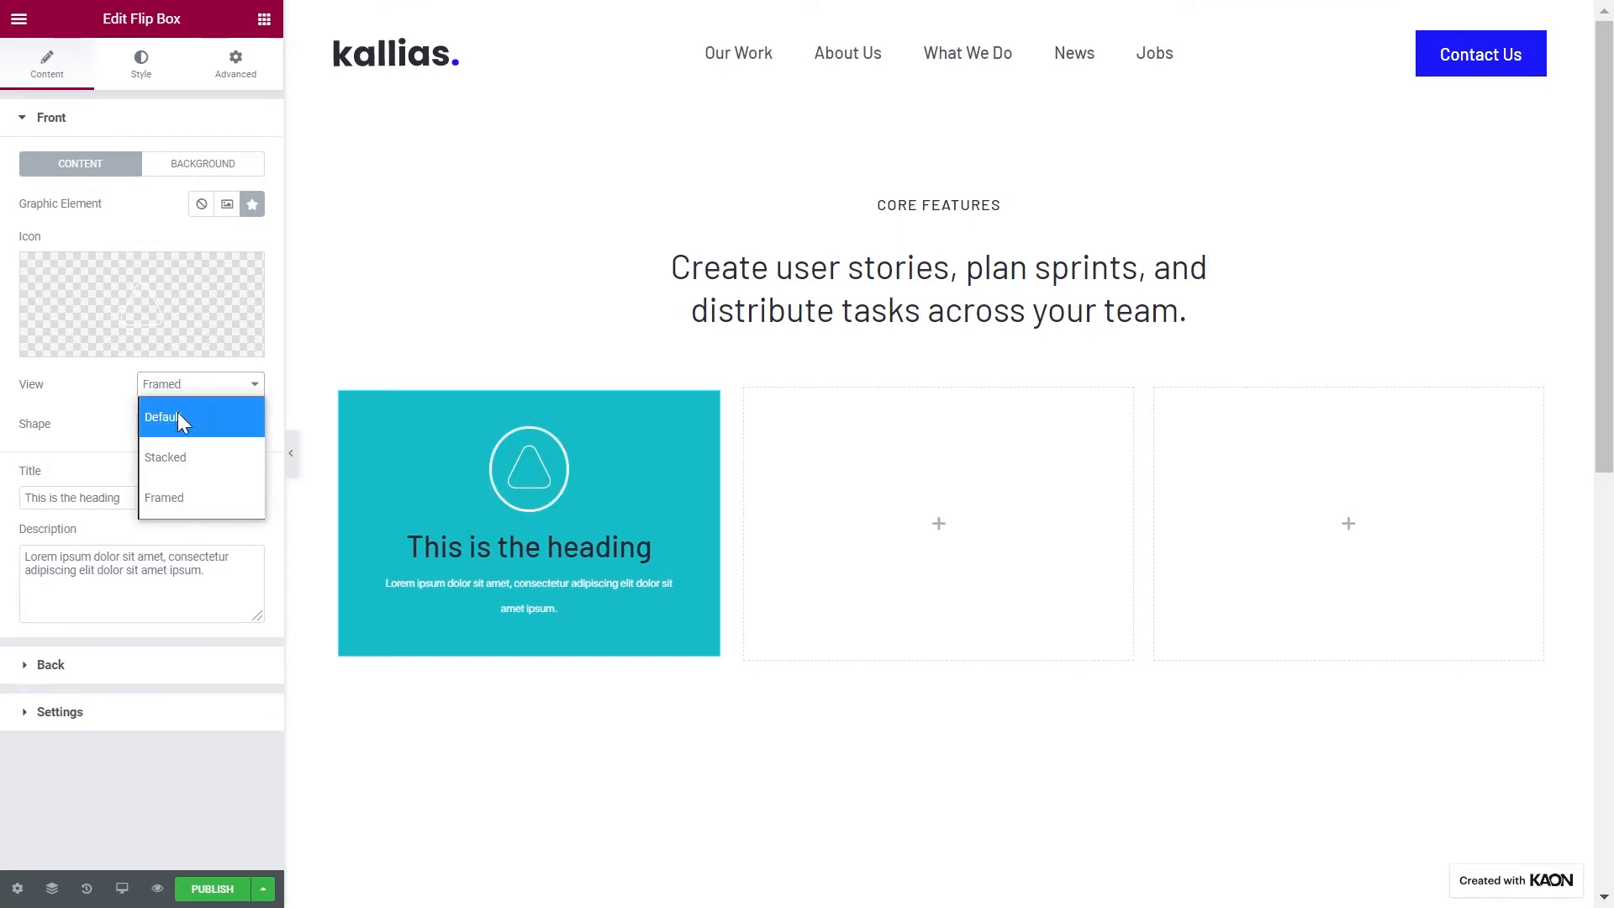
left_click(178, 412)
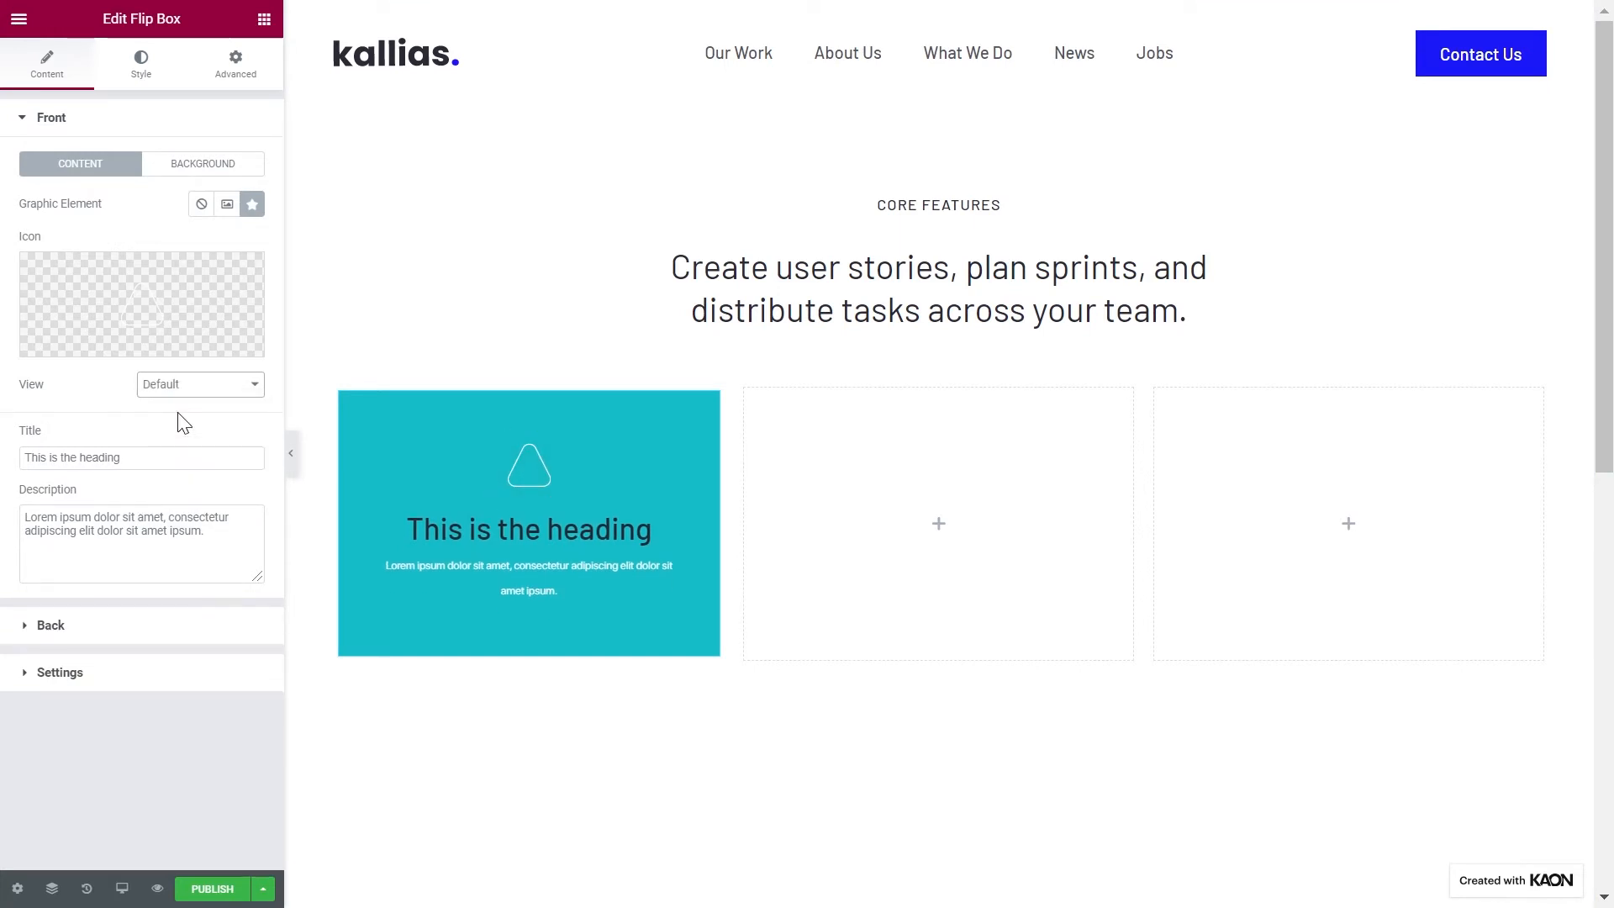
Step: Set the front title of the flip box to "Production Ready"
triple_click(151, 457)
type("Production Ready")
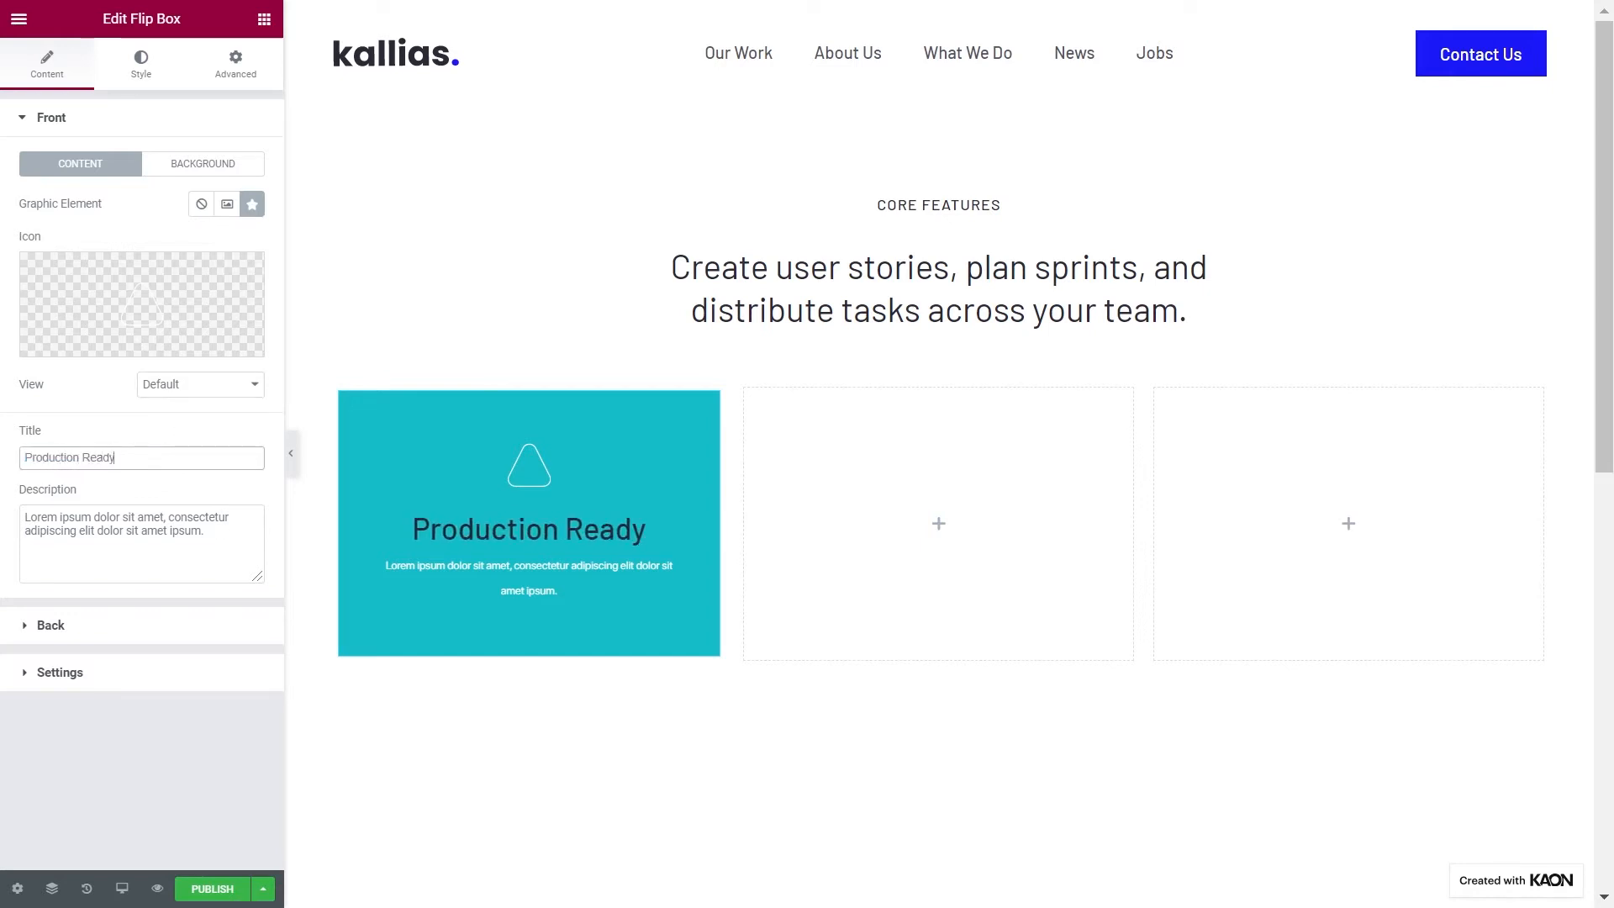
key("Tab")
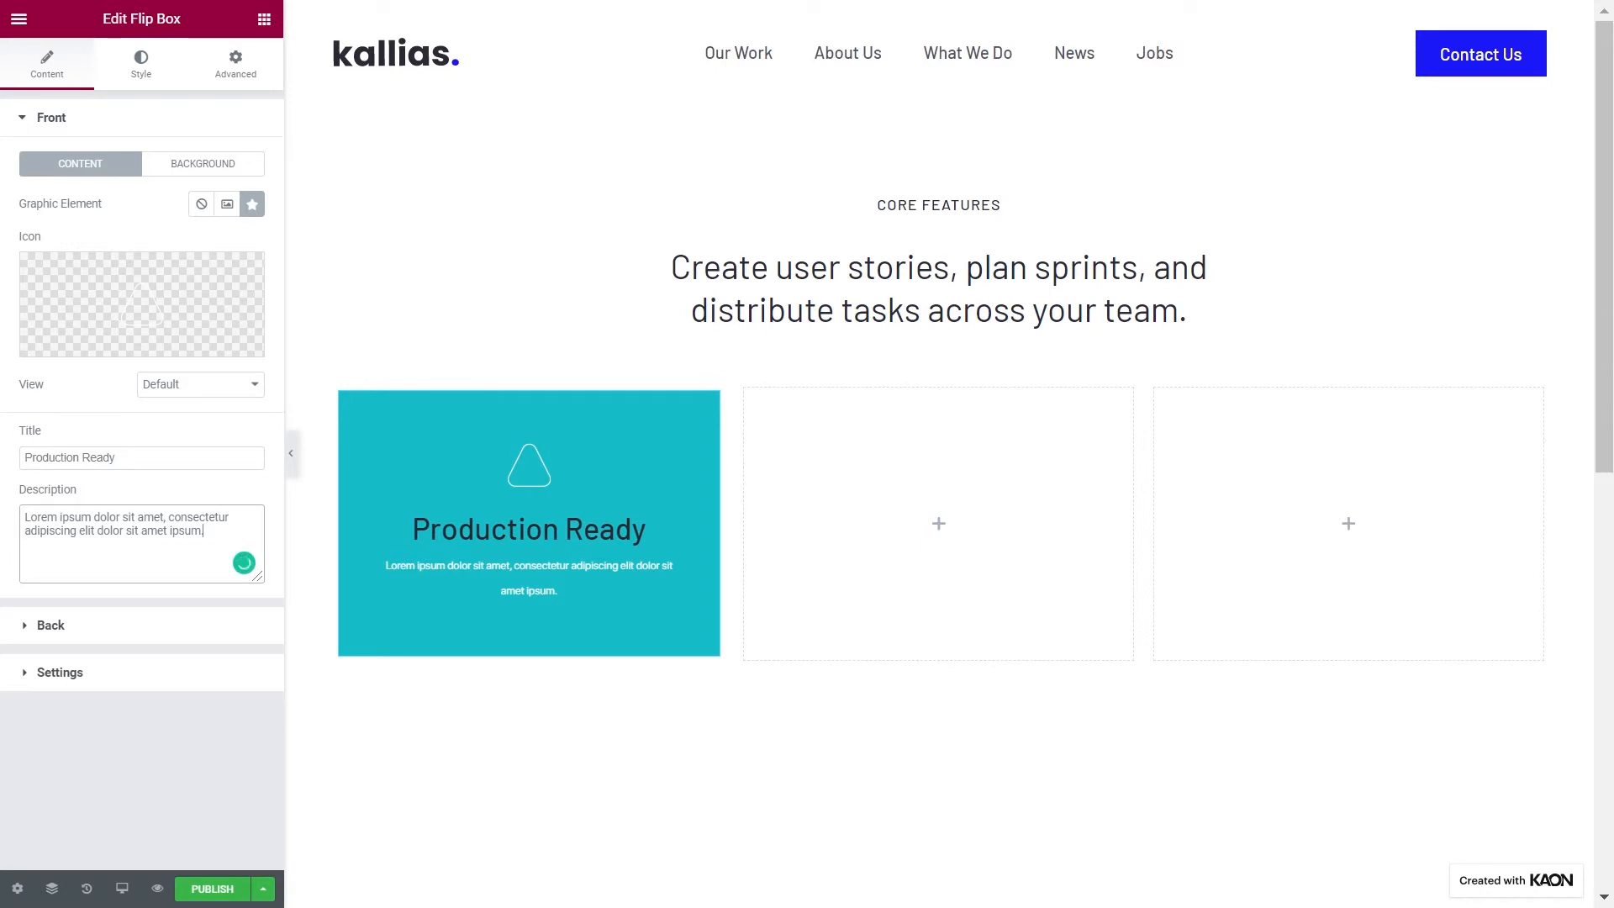
Step: Give the flip box's front a Classic background using the image 1.jpg from the media library
left_click(224, 171)
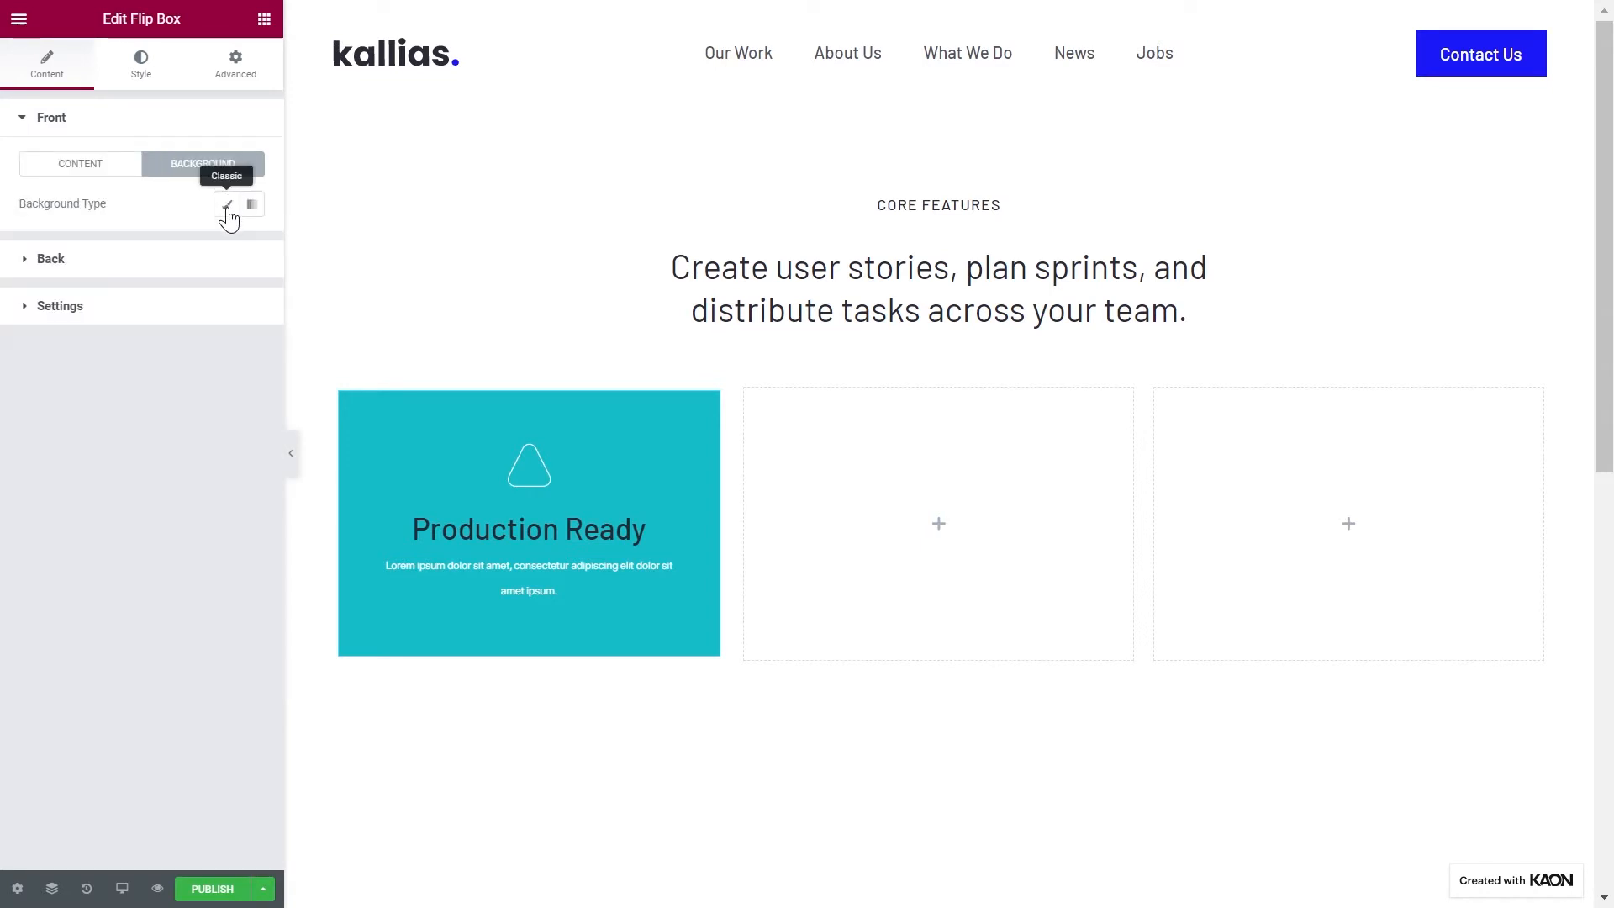
left_click(227, 205)
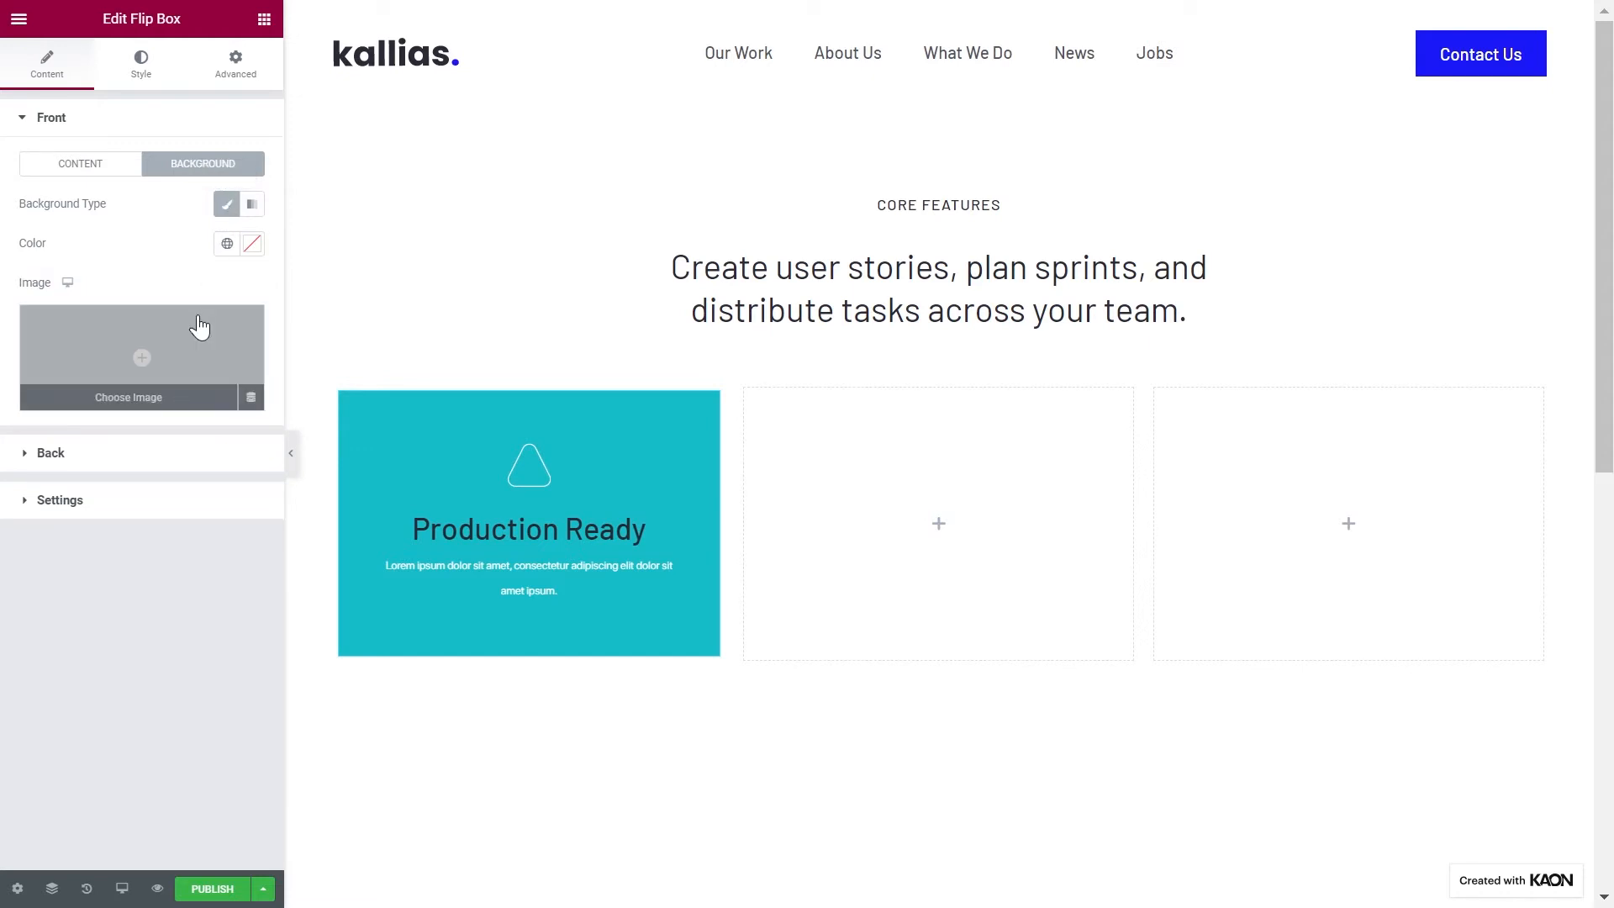
left_click(254, 207)
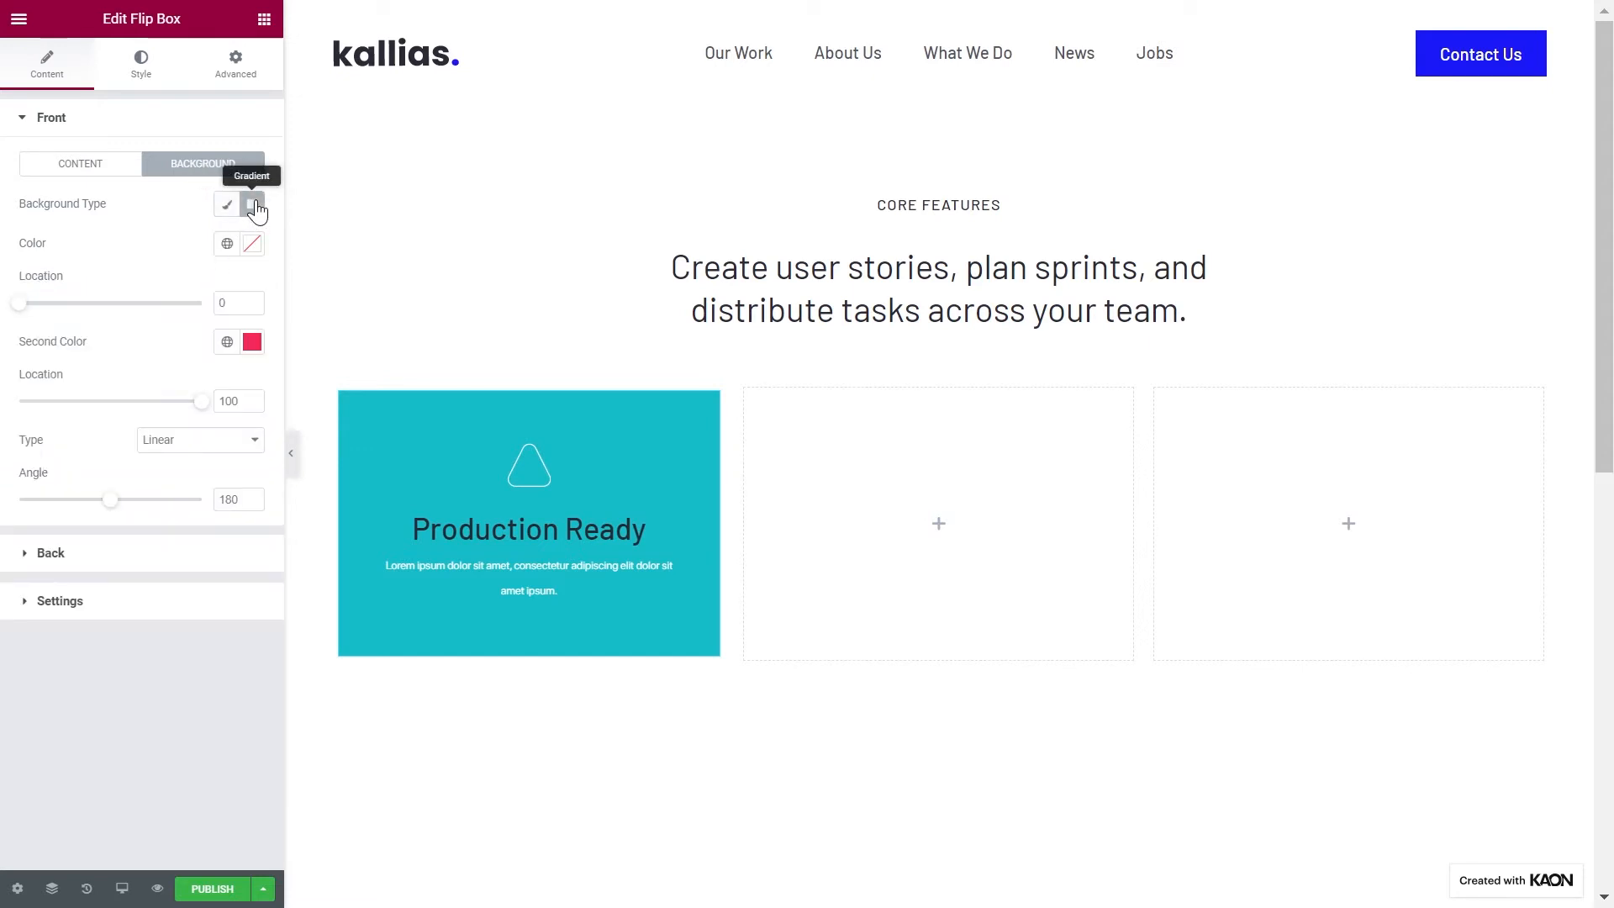
left_click(229, 207)
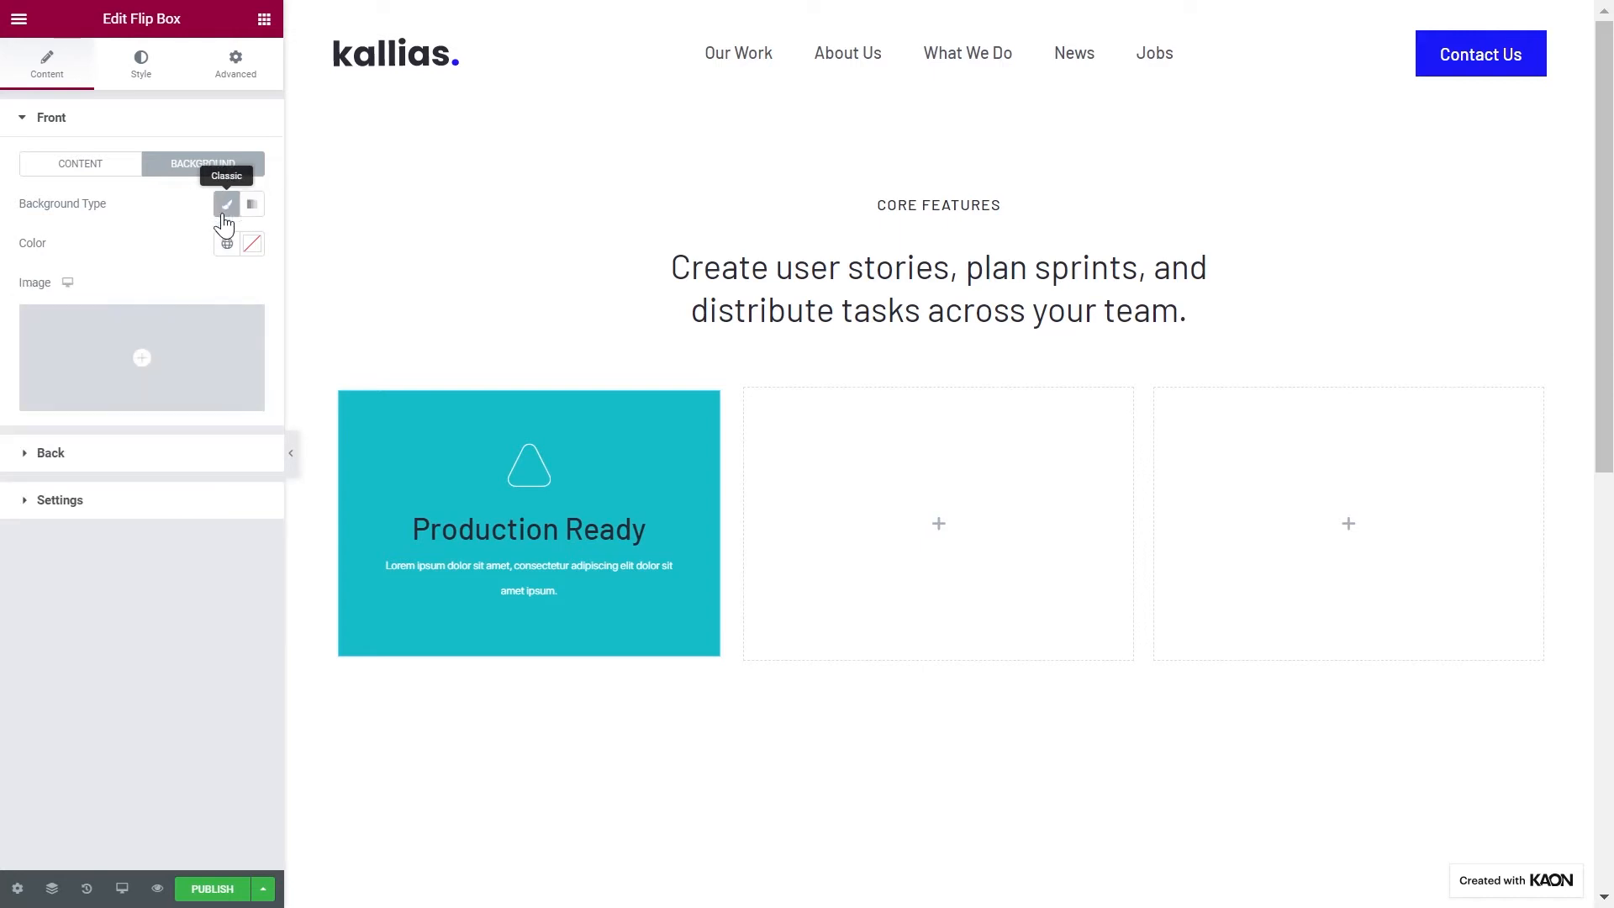
left_click(202, 340)
left_click(542, 250)
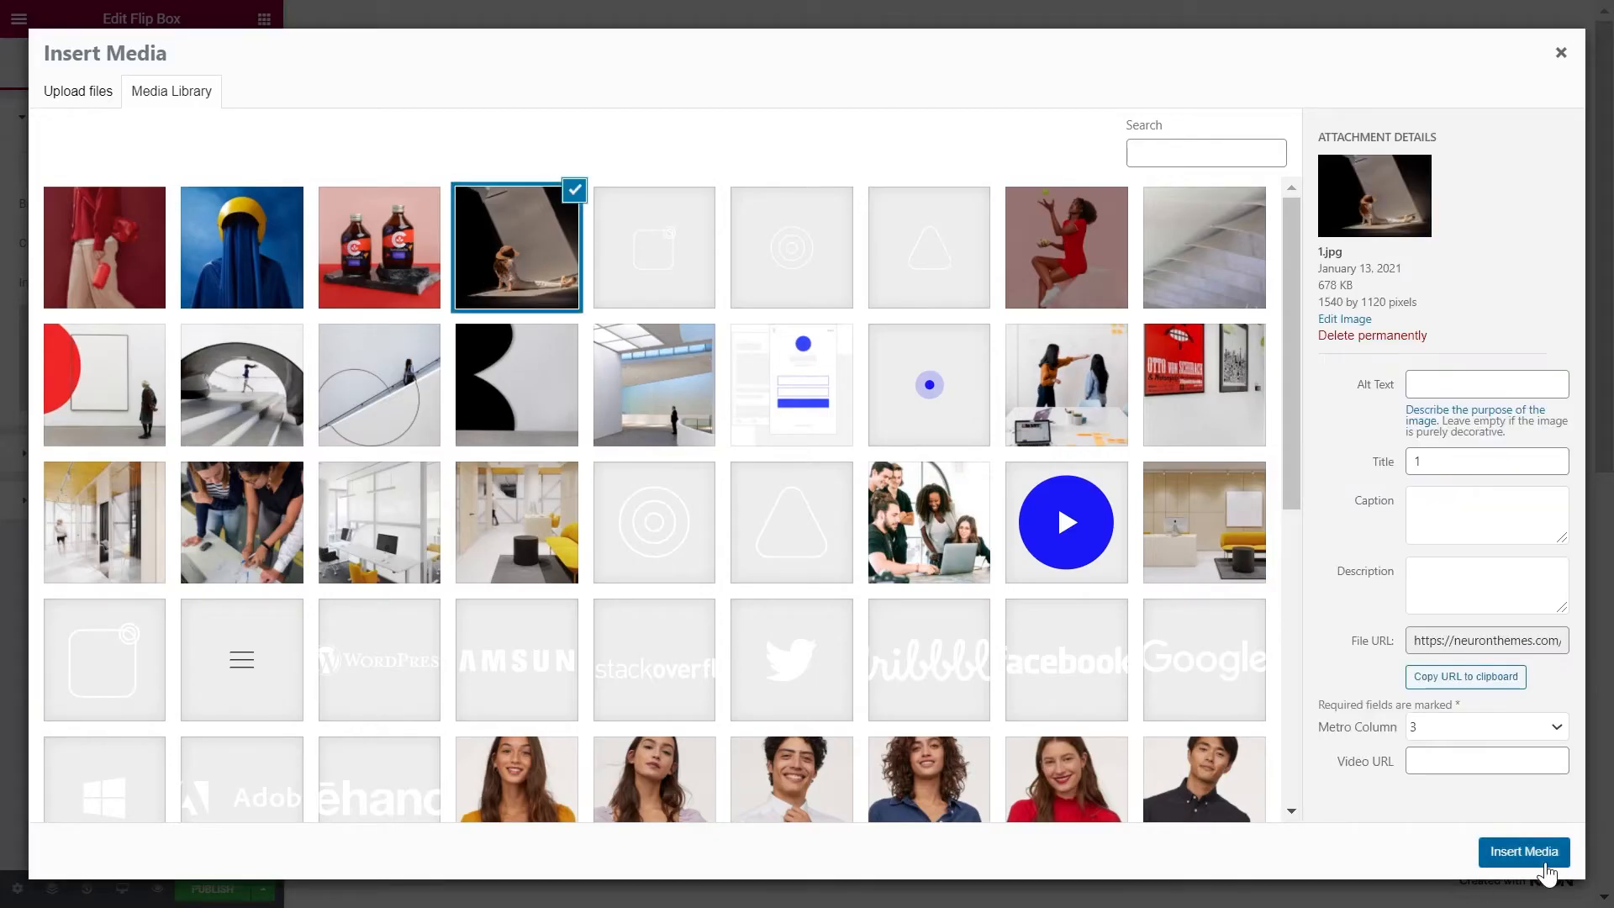
left_click(1545, 857)
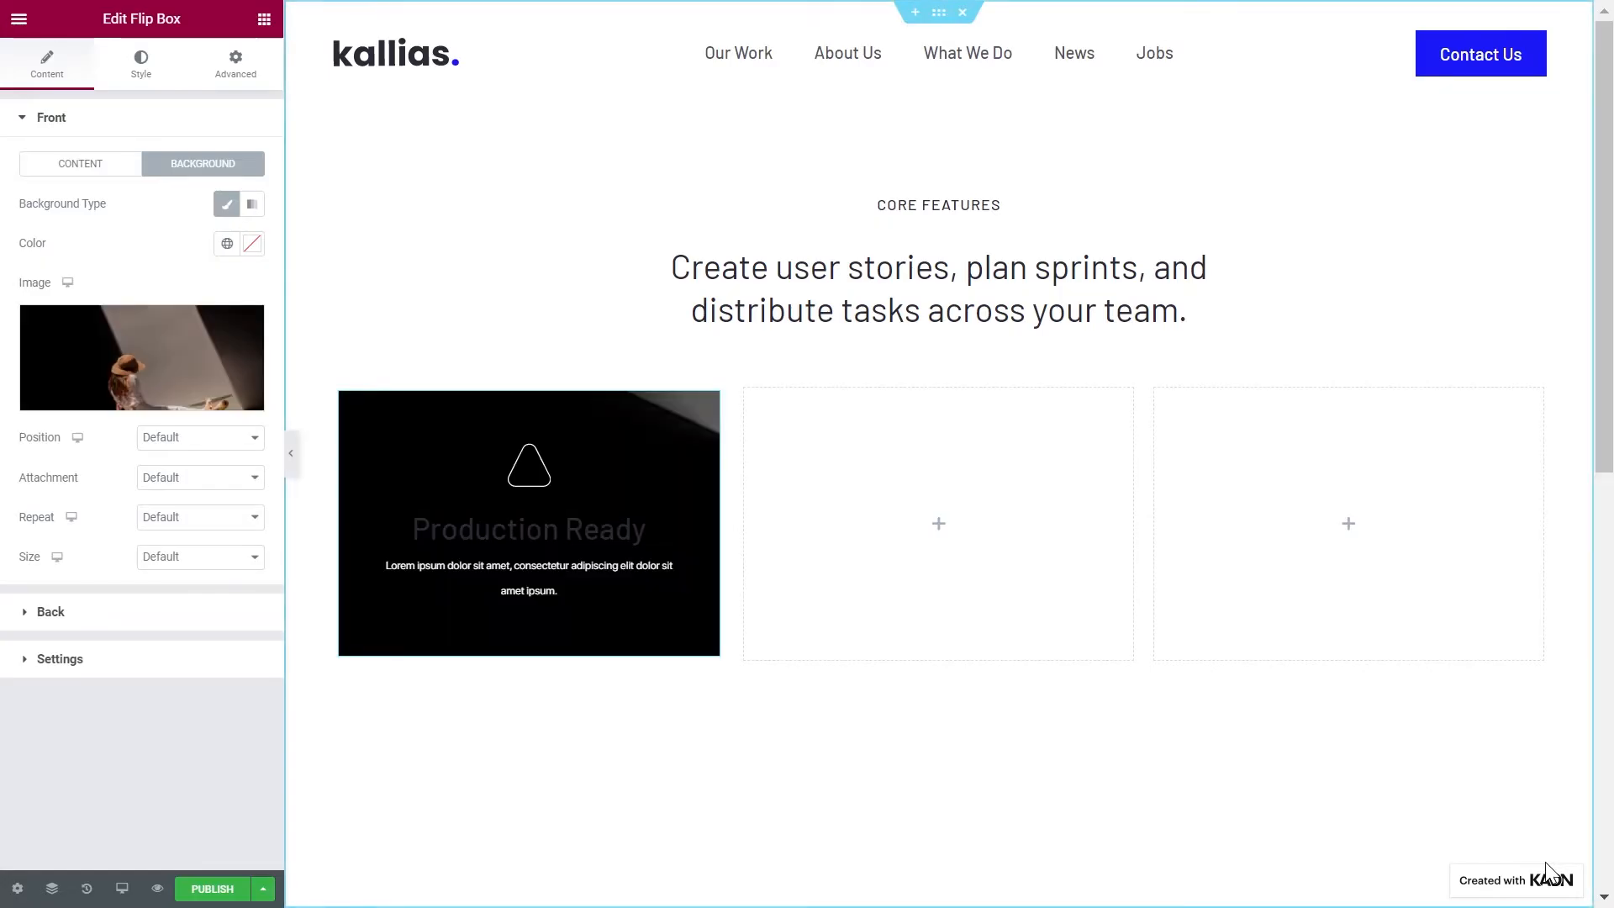
Step: Set the position of the front background image to Center Center
left_click(207, 444)
scroll(170, 326, "down", 1)
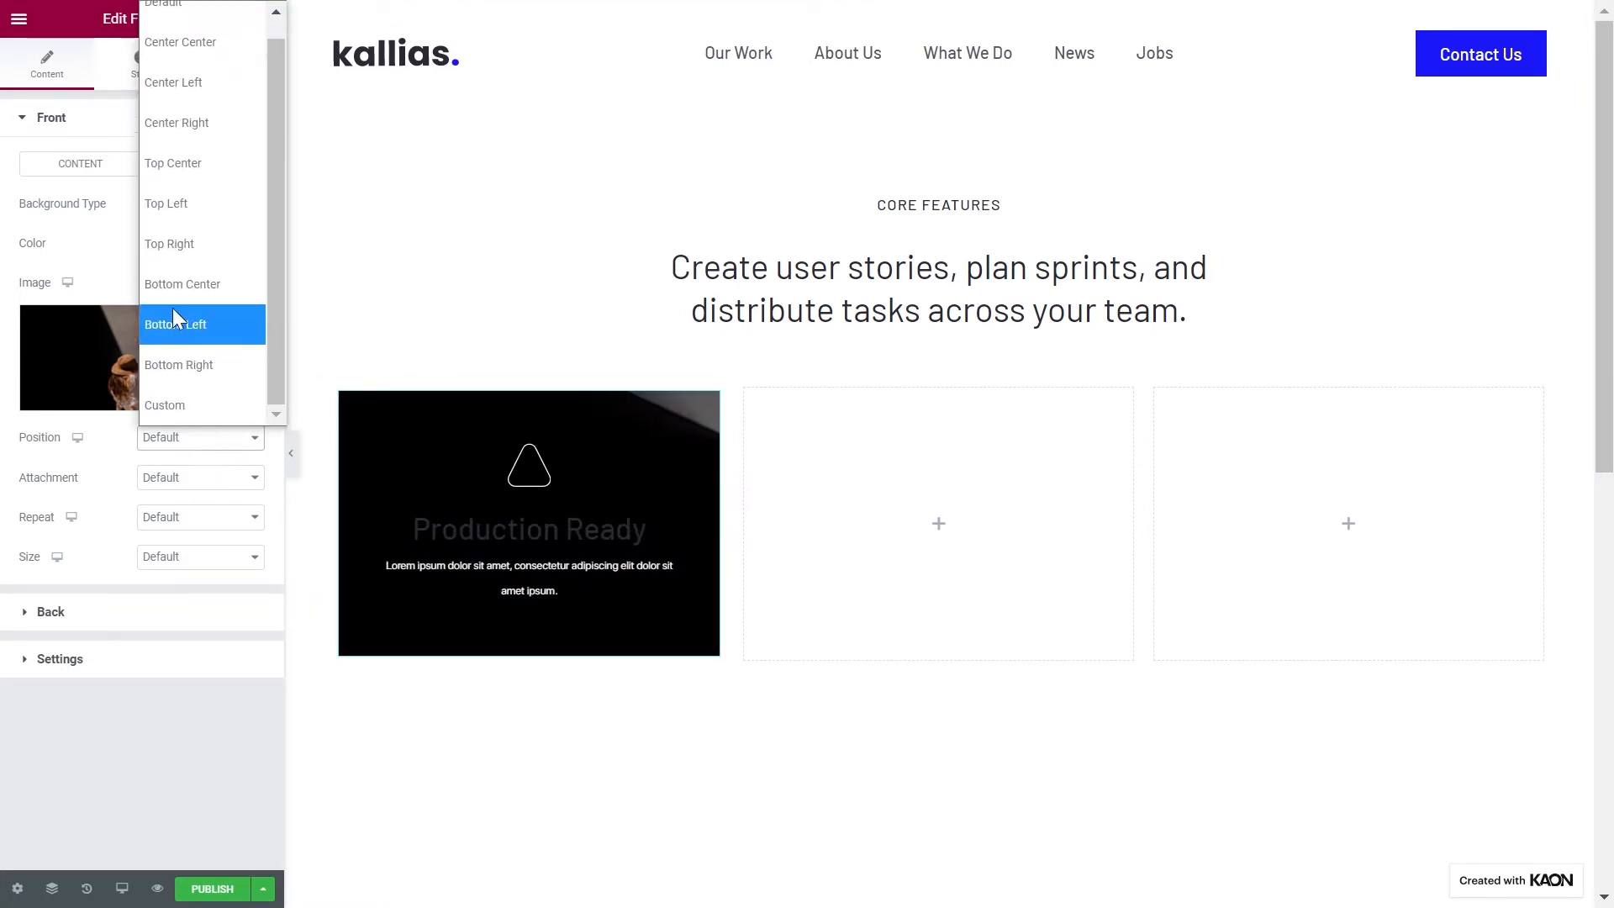
left_click(195, 44)
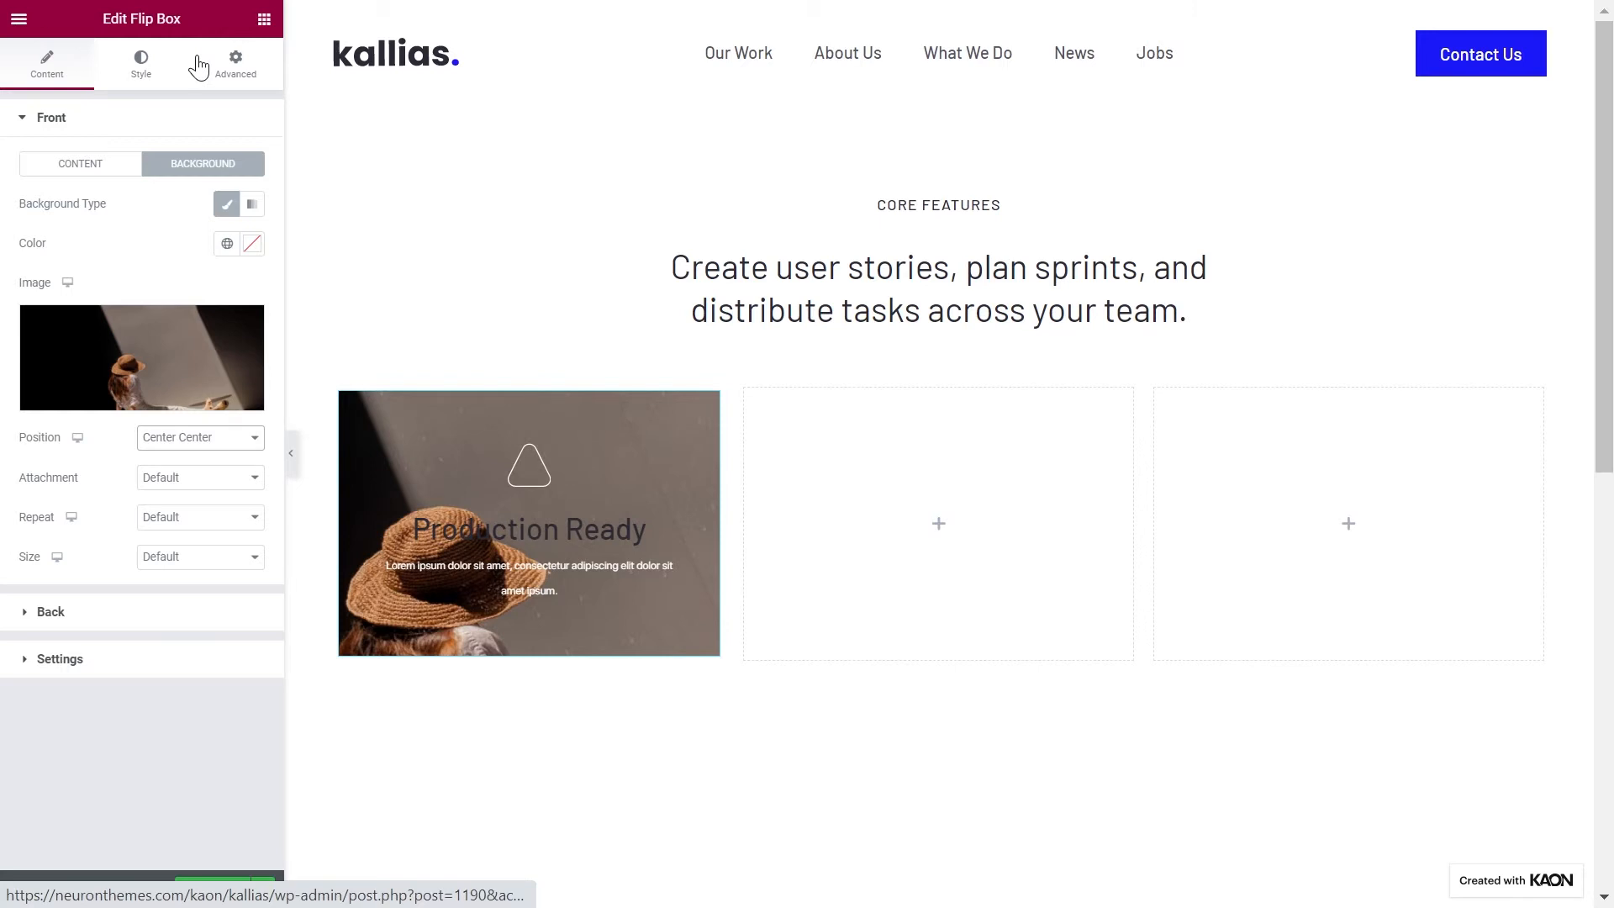
Step: Try the Scroll and Fixed attachments for the front background image and return it to Default
left_click(181, 479)
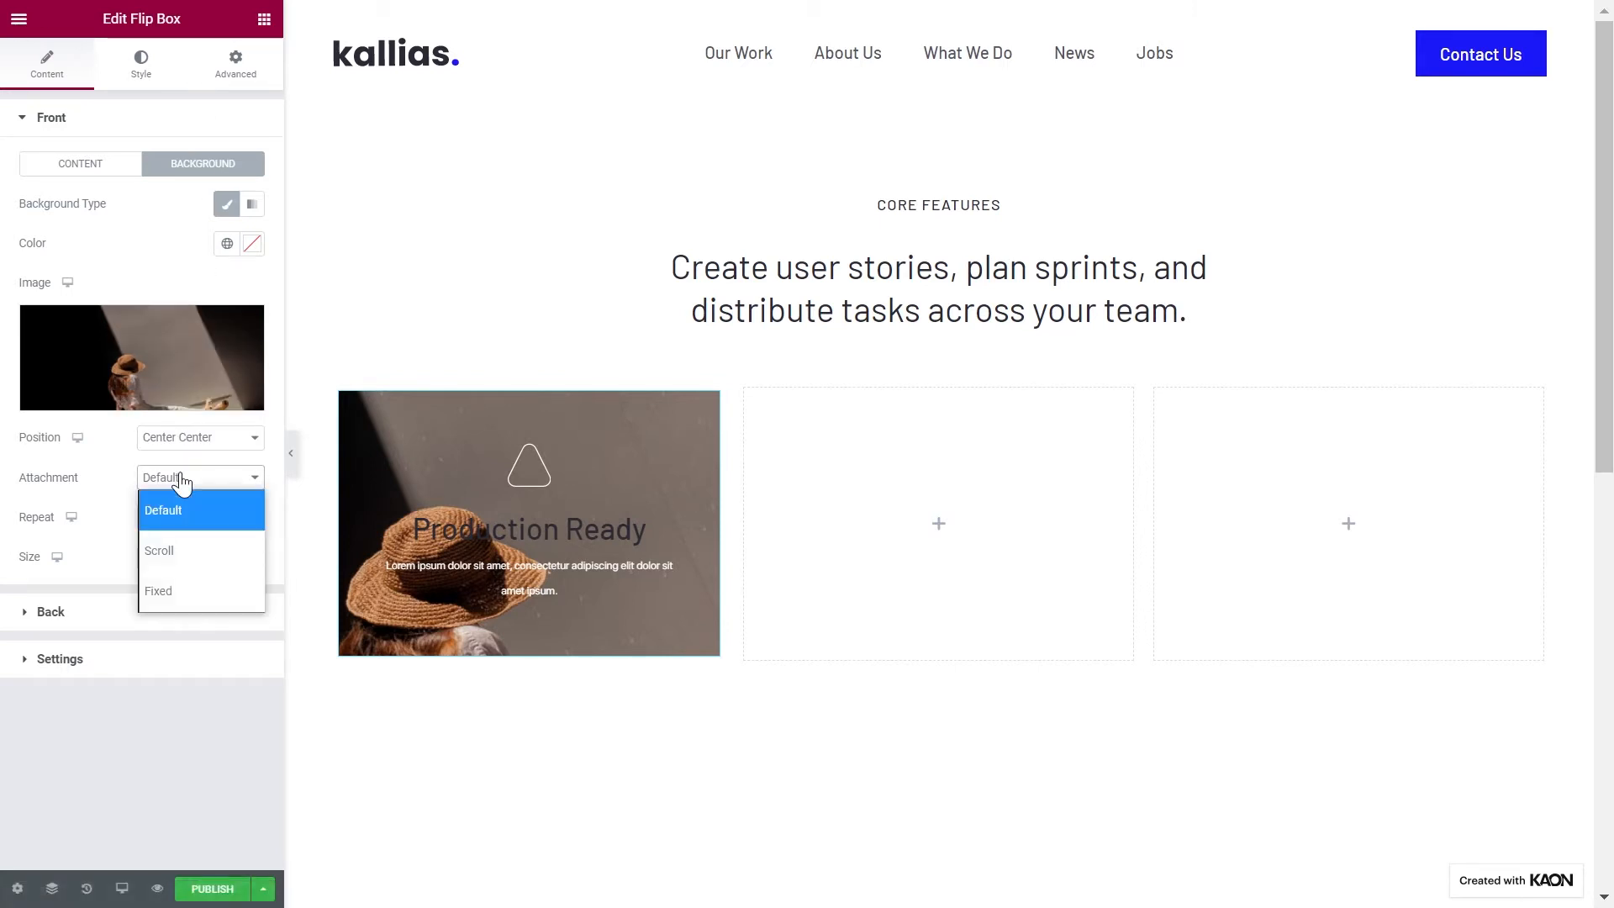
left_click(173, 551)
left_click(171, 479)
left_click(170, 584)
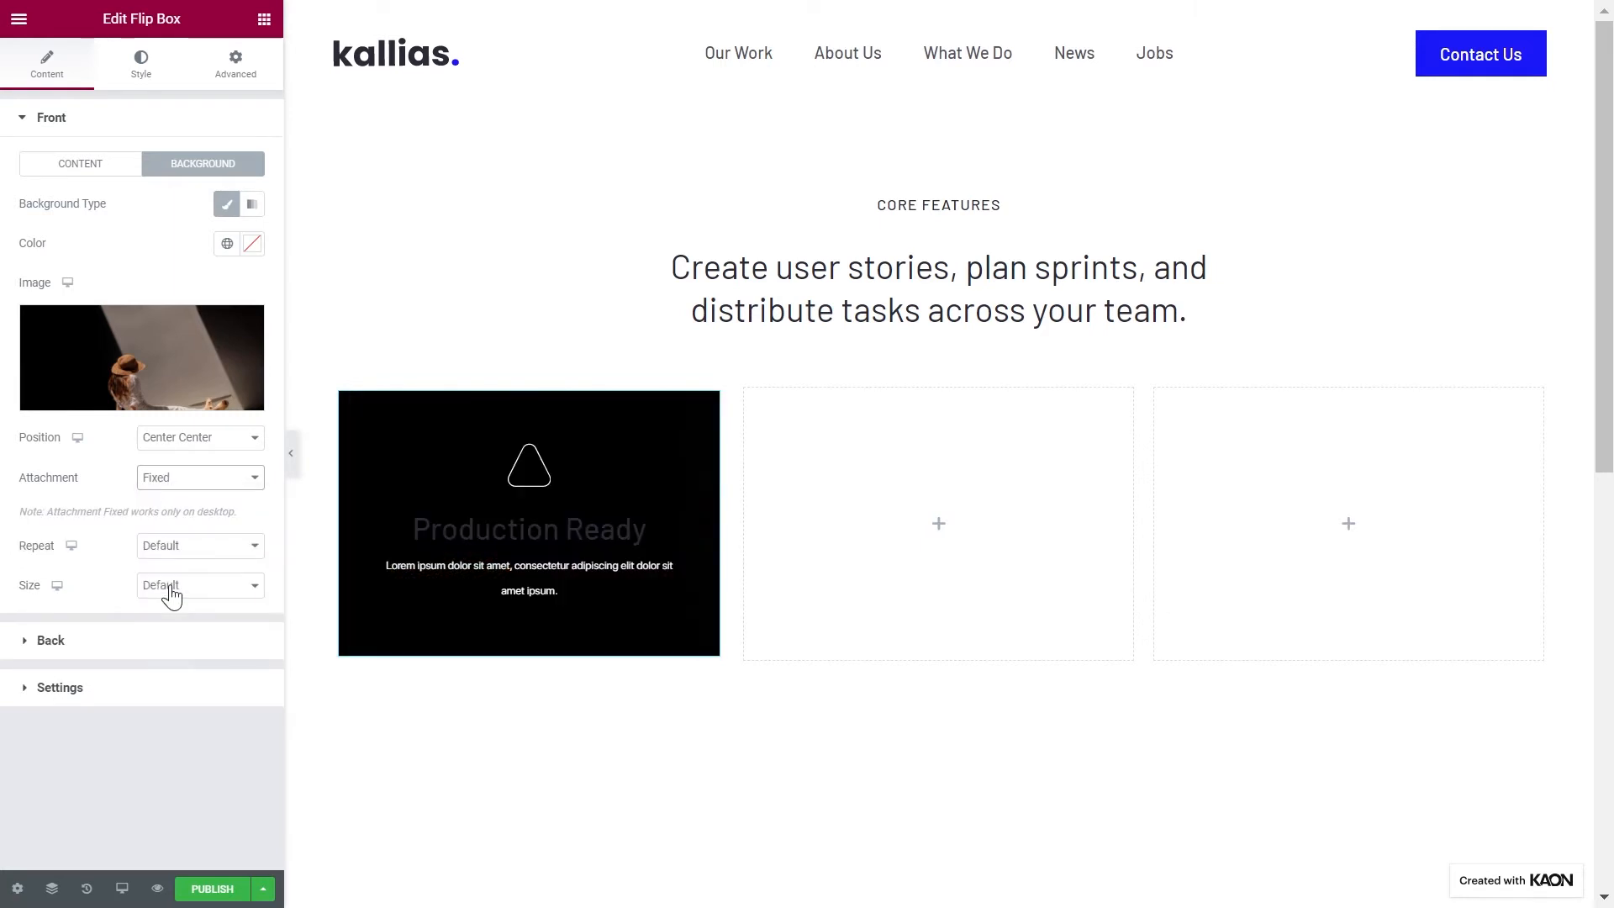
left_click(176, 481)
left_click(175, 514)
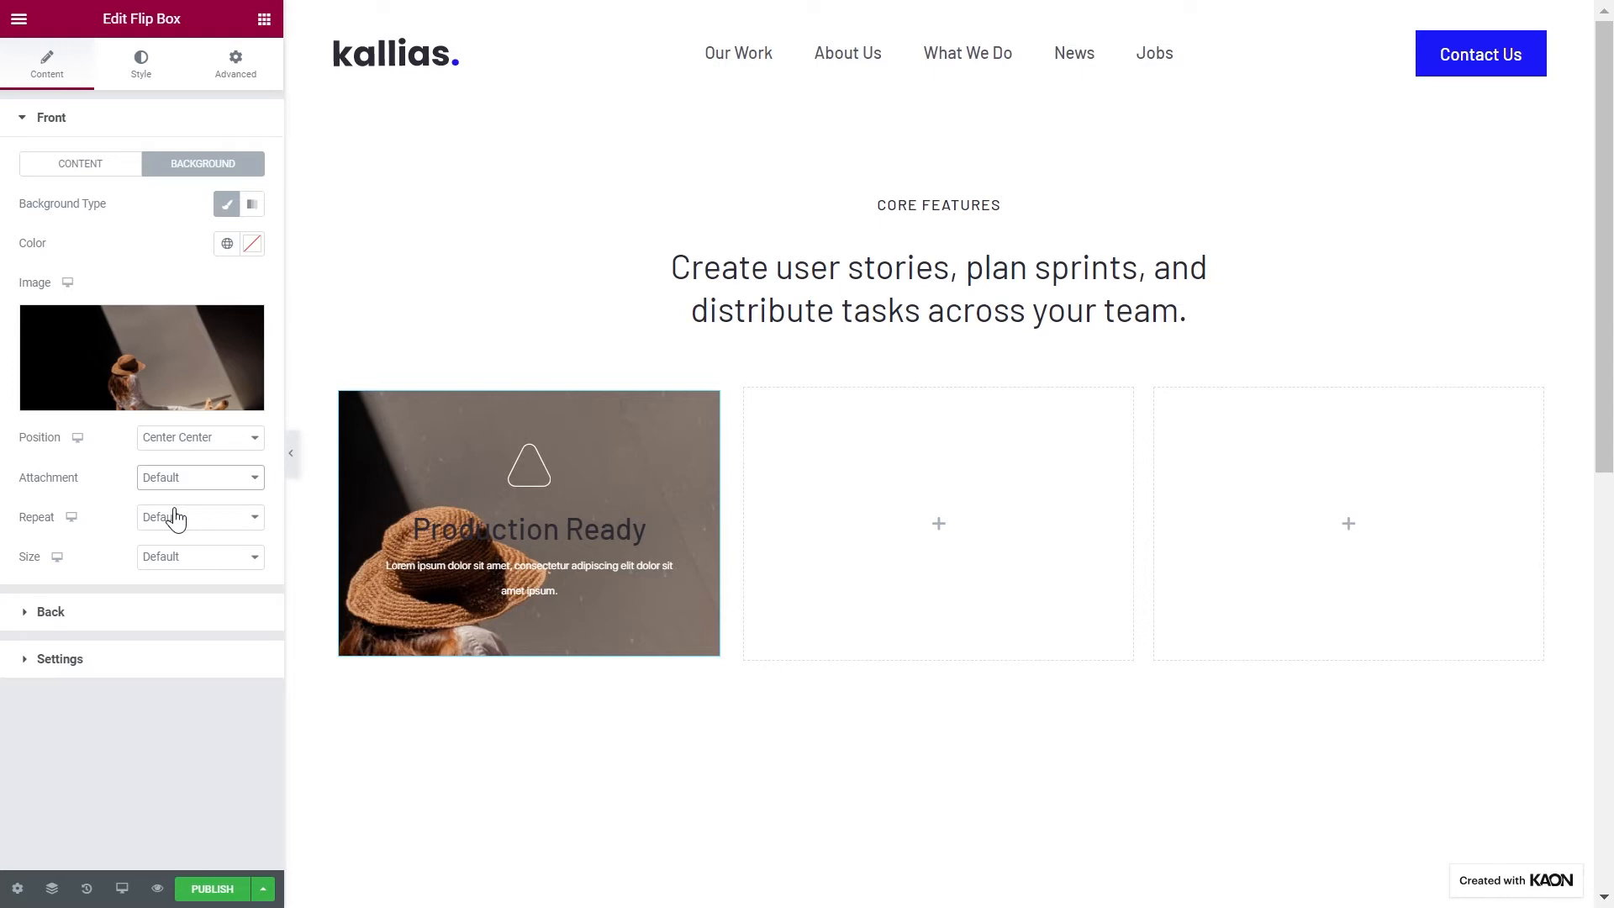
Step: Check the repeat options of the front background image and set its size to Cover
left_click(210, 524)
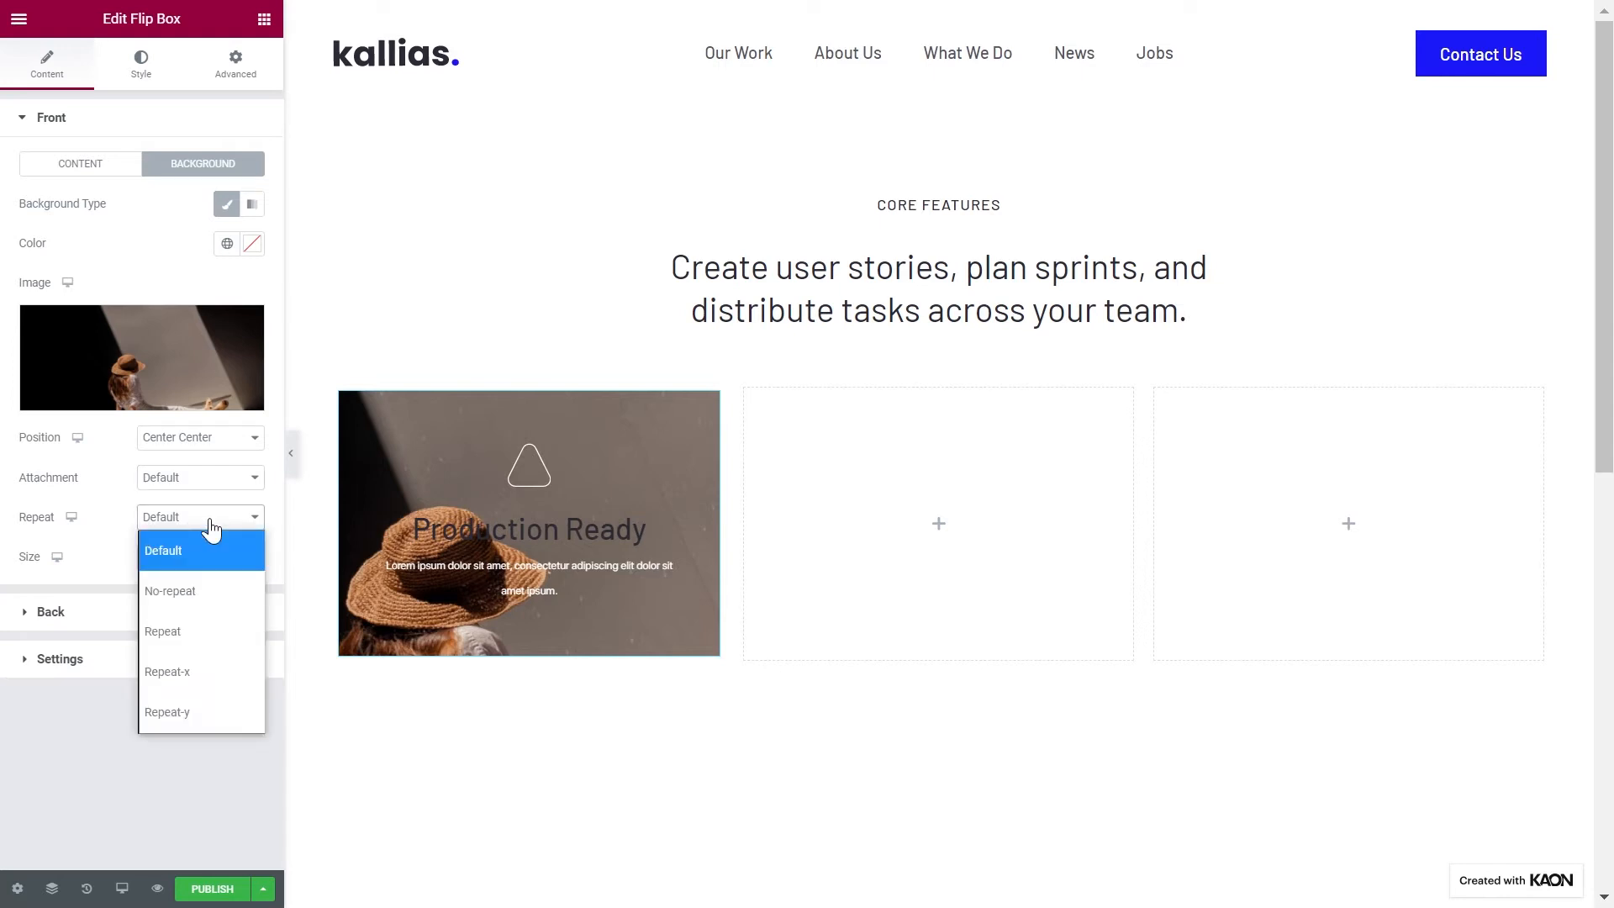
left_click(209, 524)
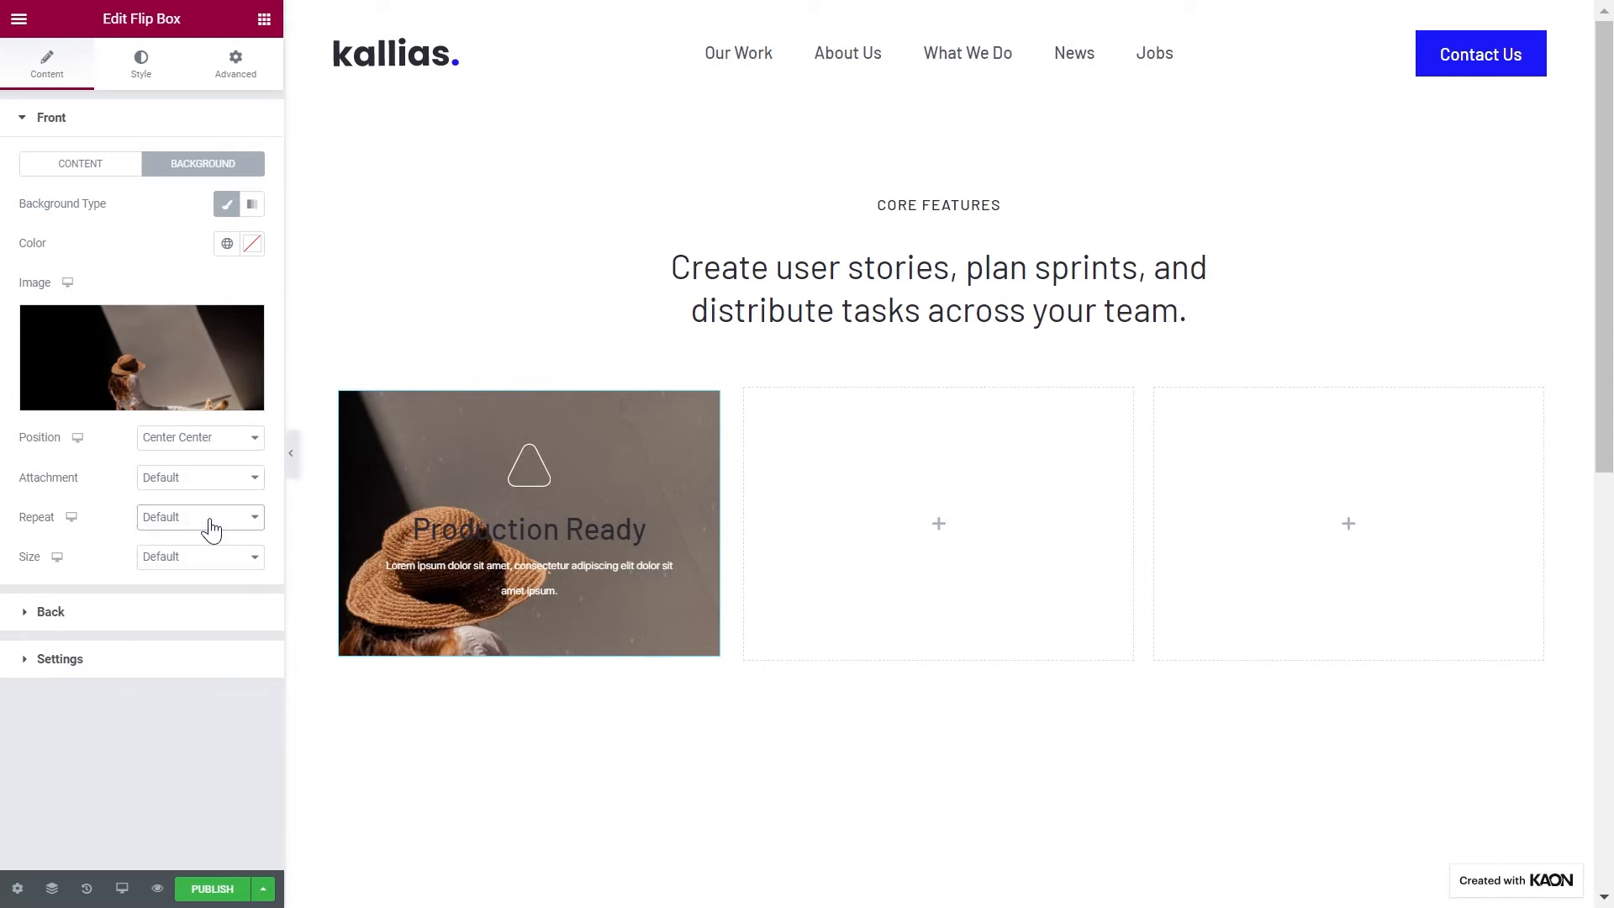
left_click(194, 563)
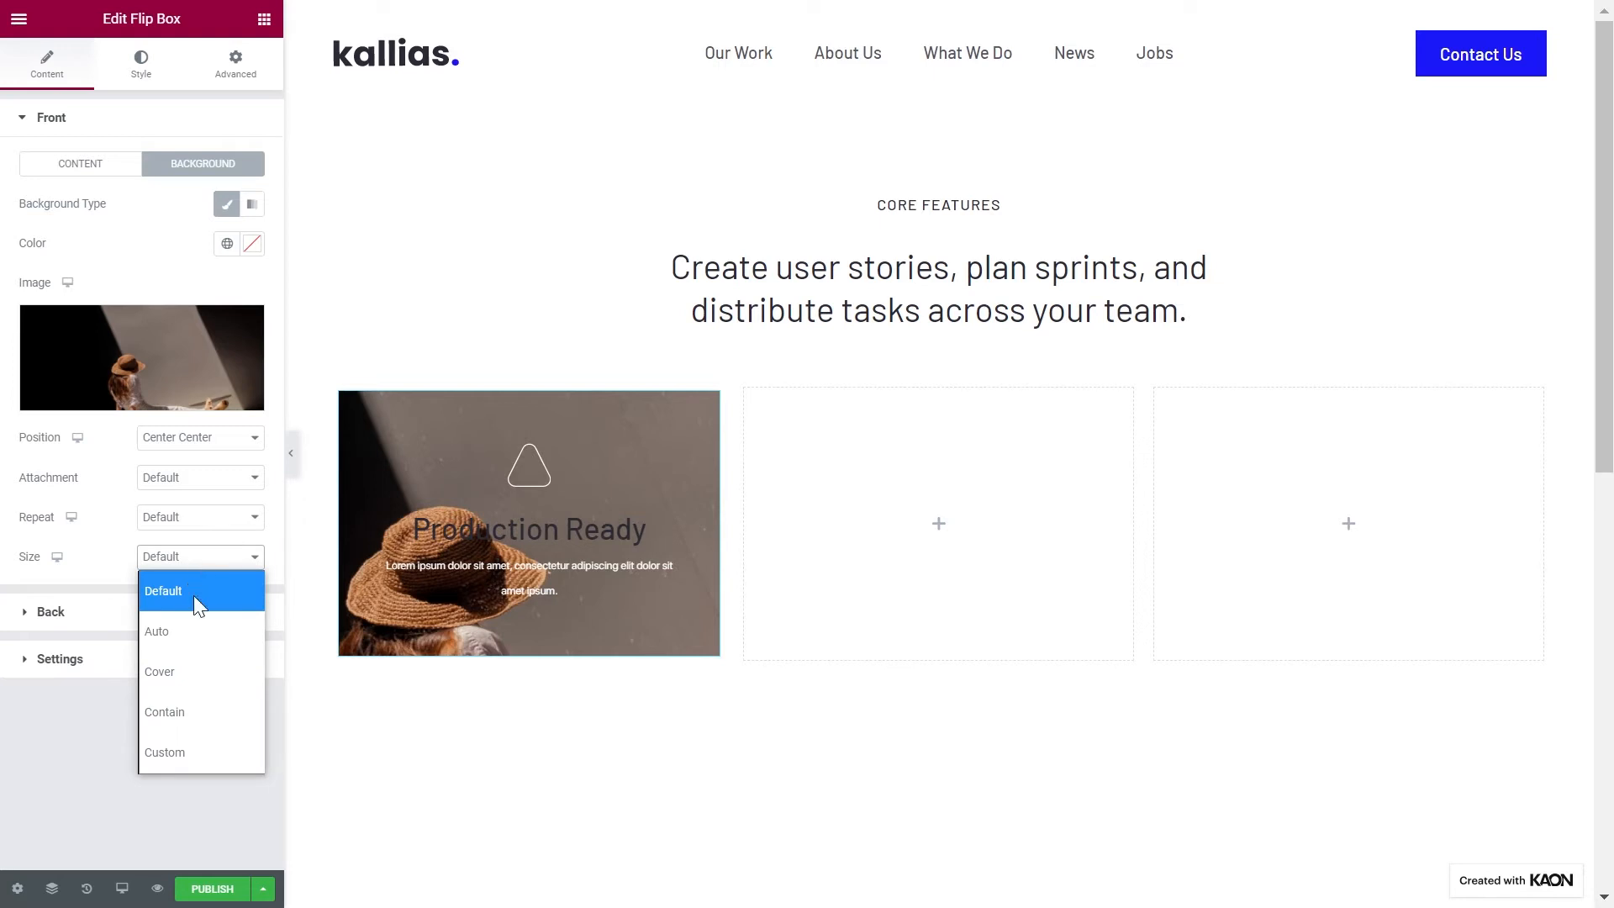
left_click(195, 683)
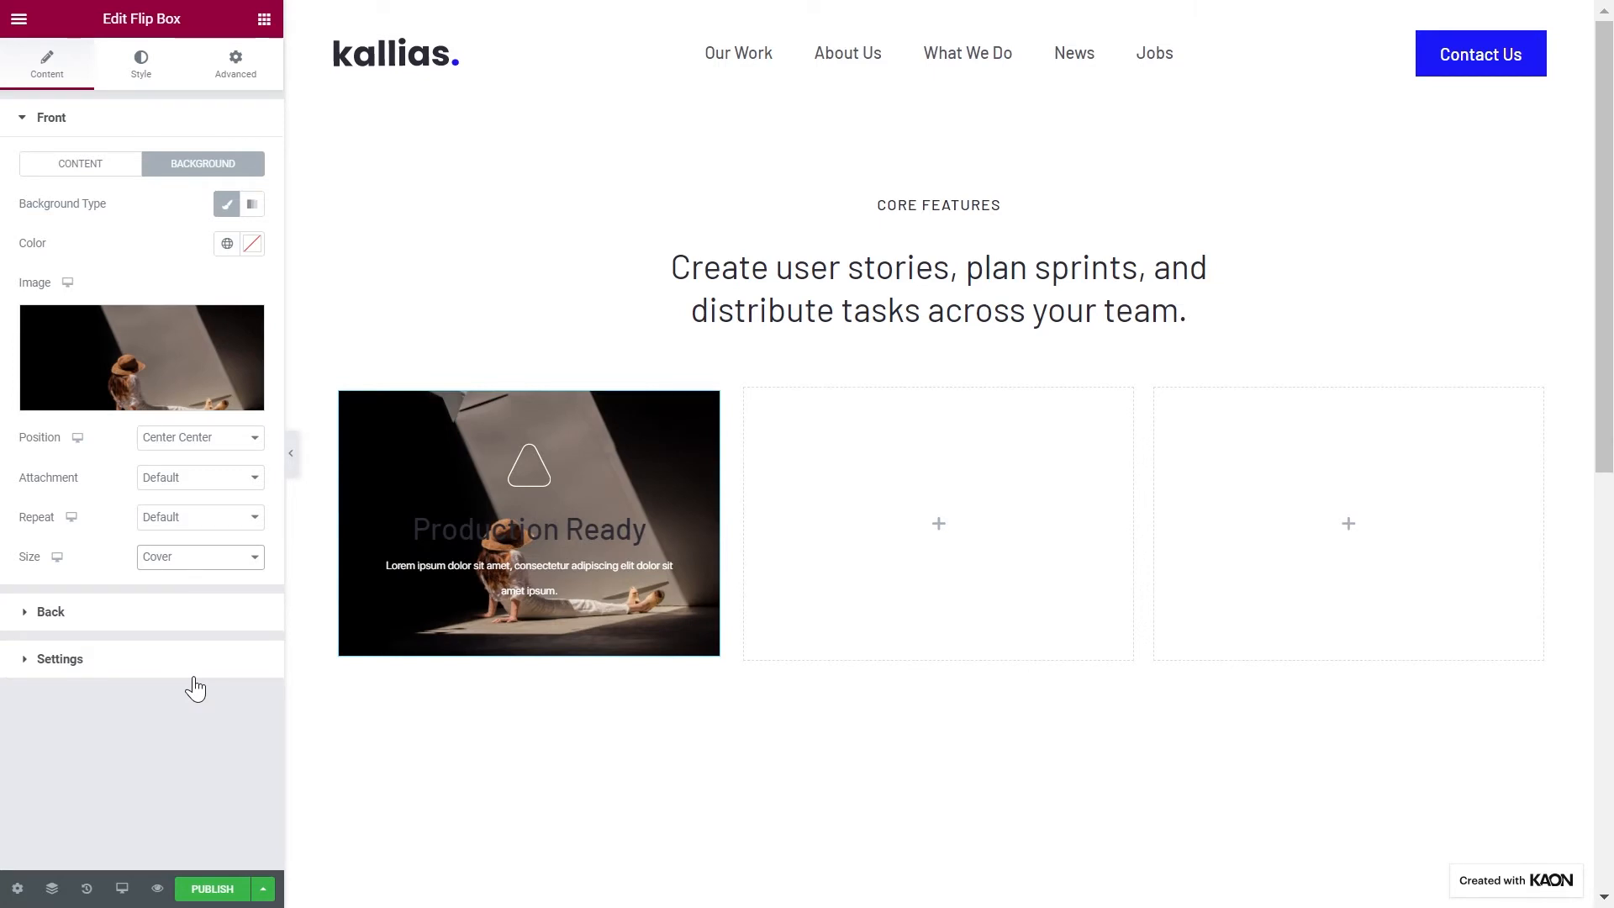
Step: Set the back title to "Production Ready" and replace its description with the longer lorem ipsum text ending in "rhoncus orci vestibulum consectetur."
left_click(190, 616)
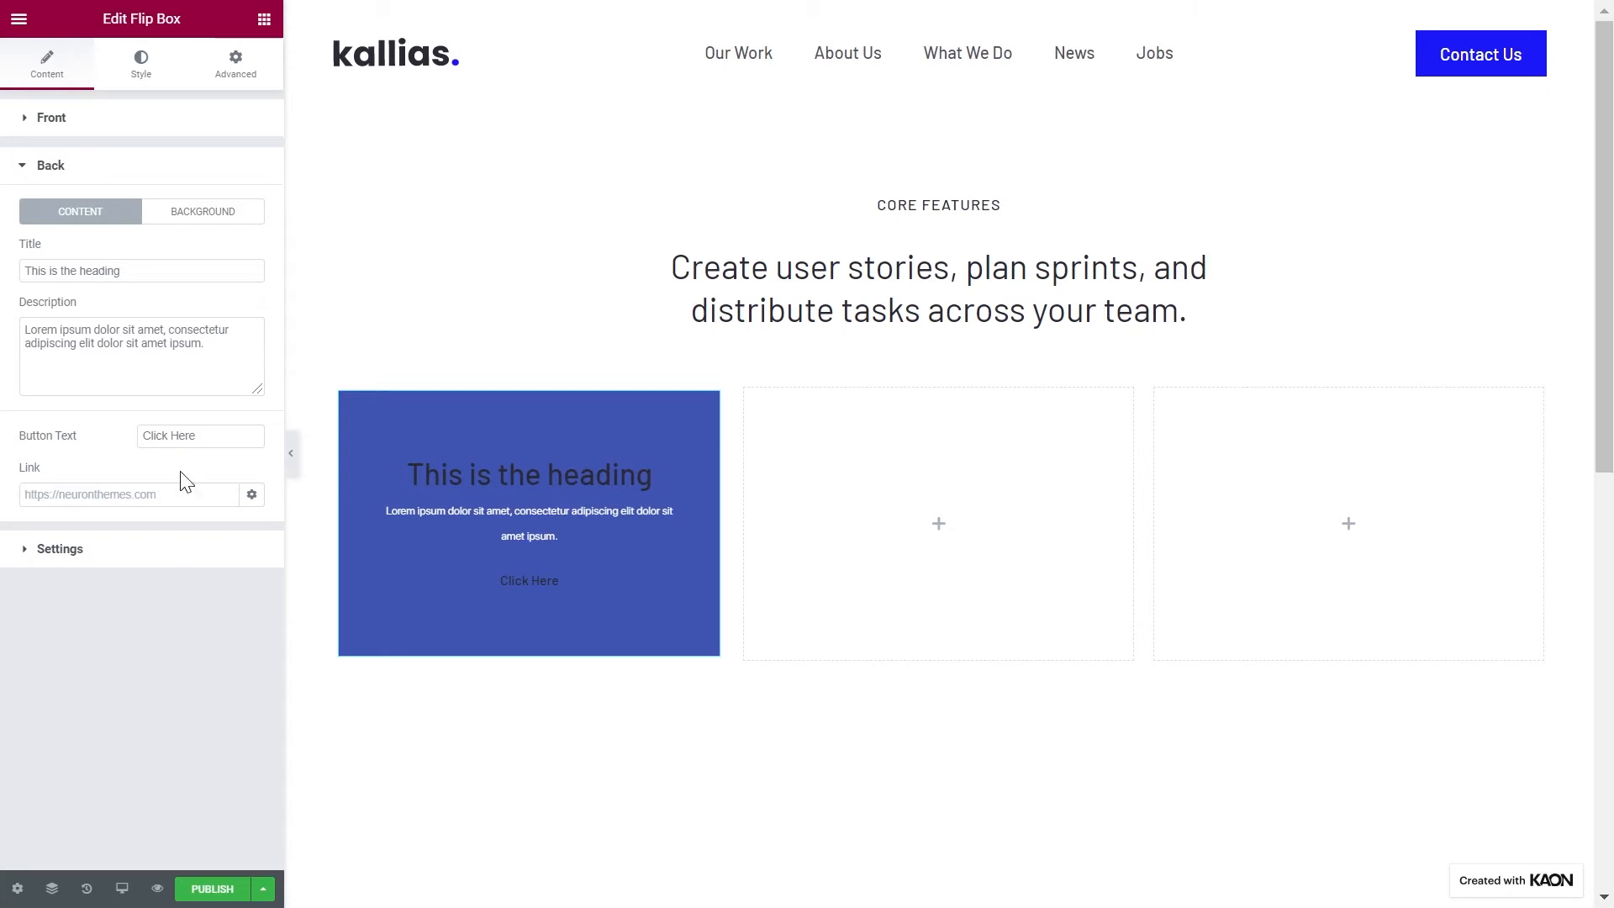
triple_click(194, 269)
type("Production Ready")
left_click(185, 336)
key("ctrl+a")
type("Lorem ipsum dolor sit amet, consectetur adipiscing elit. Integer et fringilla elit, auctor ultricies augue. Integer pretium orci est, vitae rhoncus orci vestibulum consectetur.")
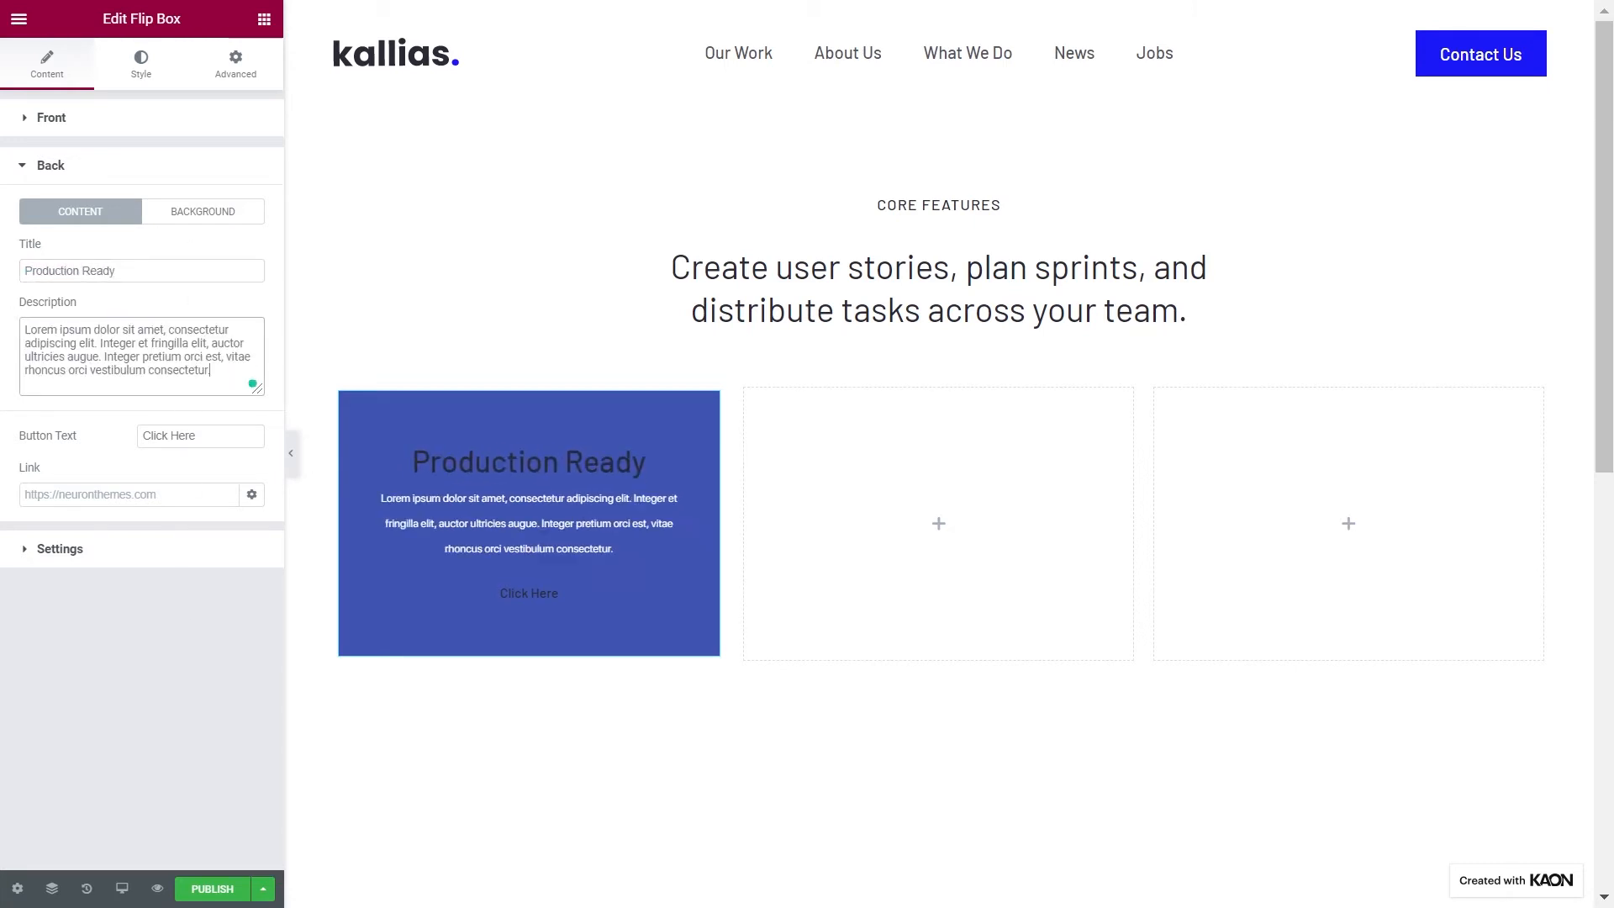
key("BackSpace")
Step: Change the button text on the flip box's back to "Learn More"
left_click(196, 435)
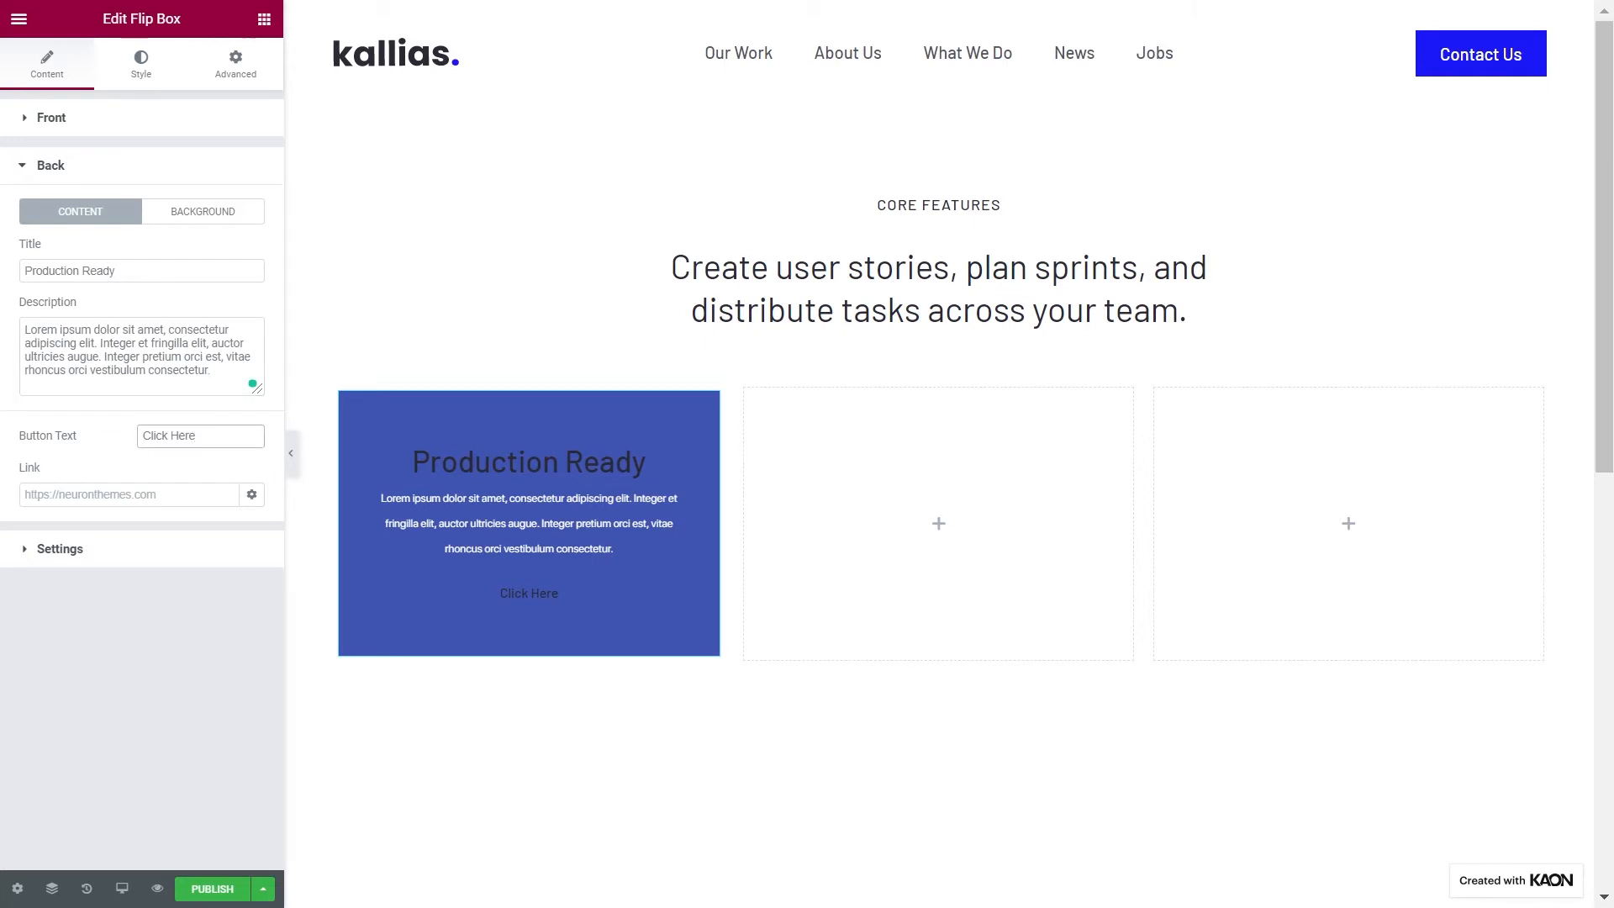
key("ctrl+a")
type("Learn More")
Step: Give the flip box's back a Classic background using the same image 1.jpg from the media library
left_click(207, 217)
left_click(226, 254)
left_click(165, 375)
left_click(532, 278)
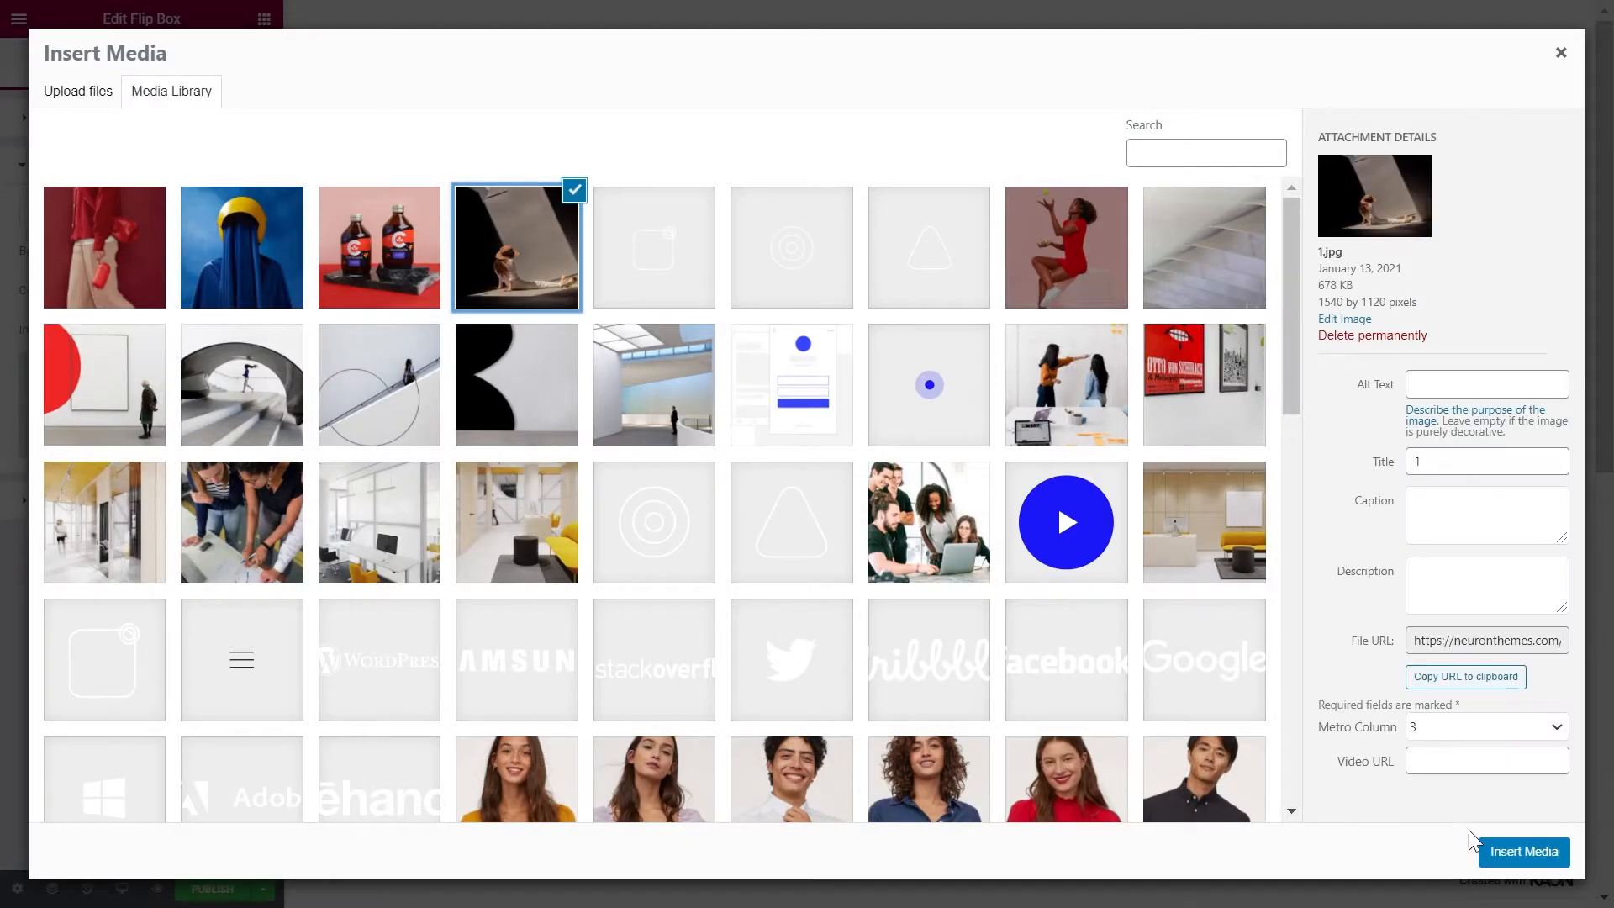
left_click(1492, 851)
Step: Set the back background image's position to Center Center and its size to Cover
left_click(200, 485)
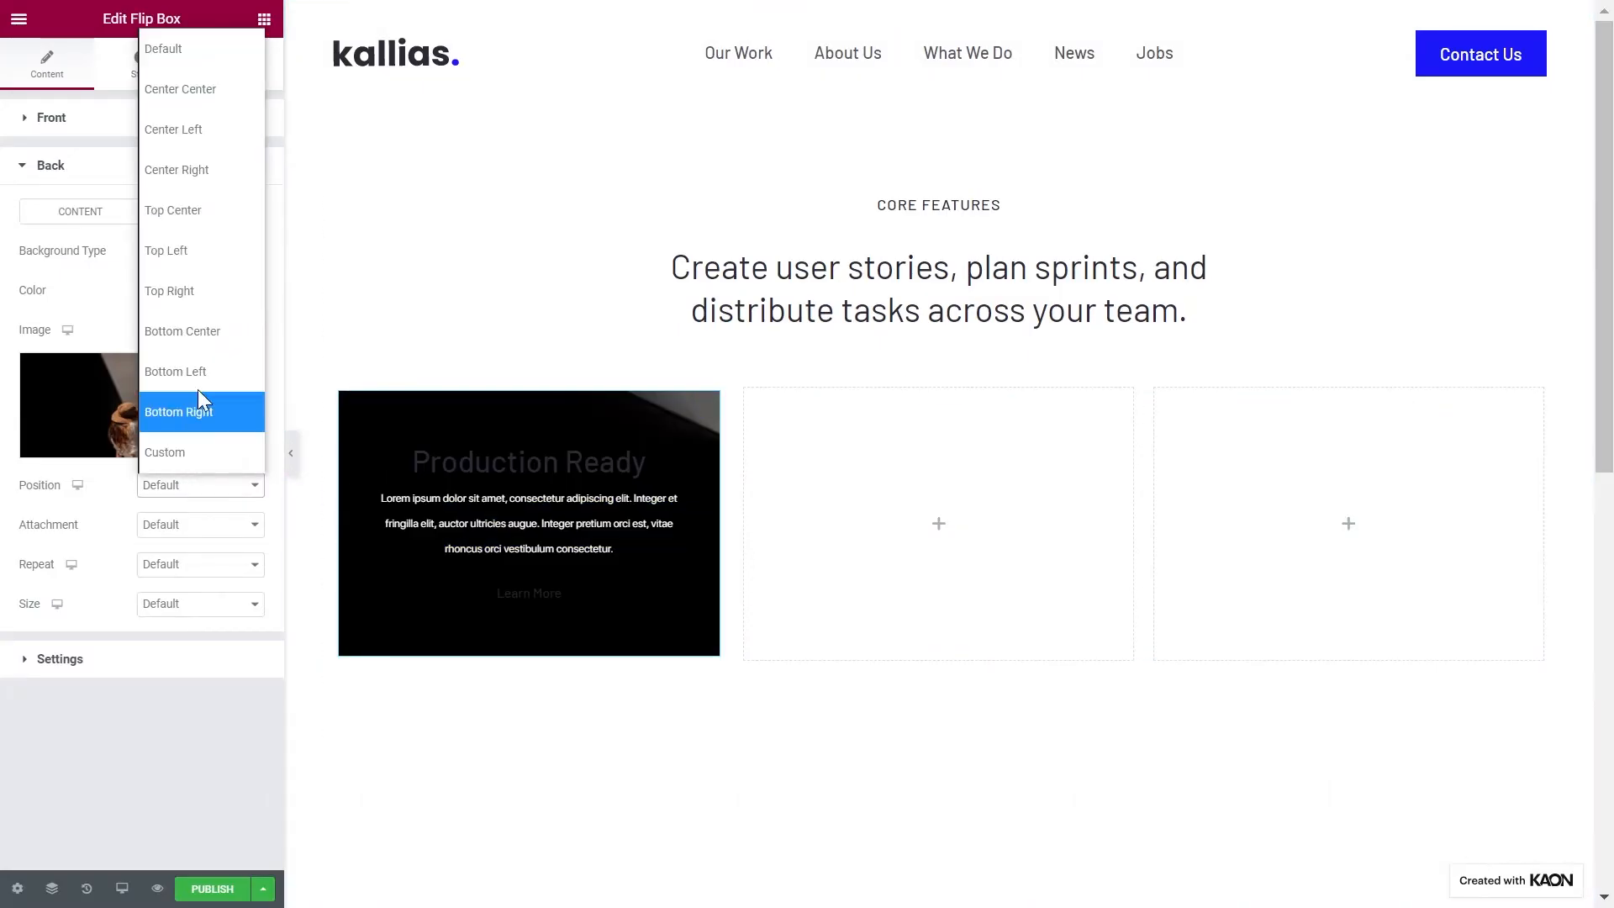
left_click(192, 92)
left_click(201, 604)
left_click(190, 710)
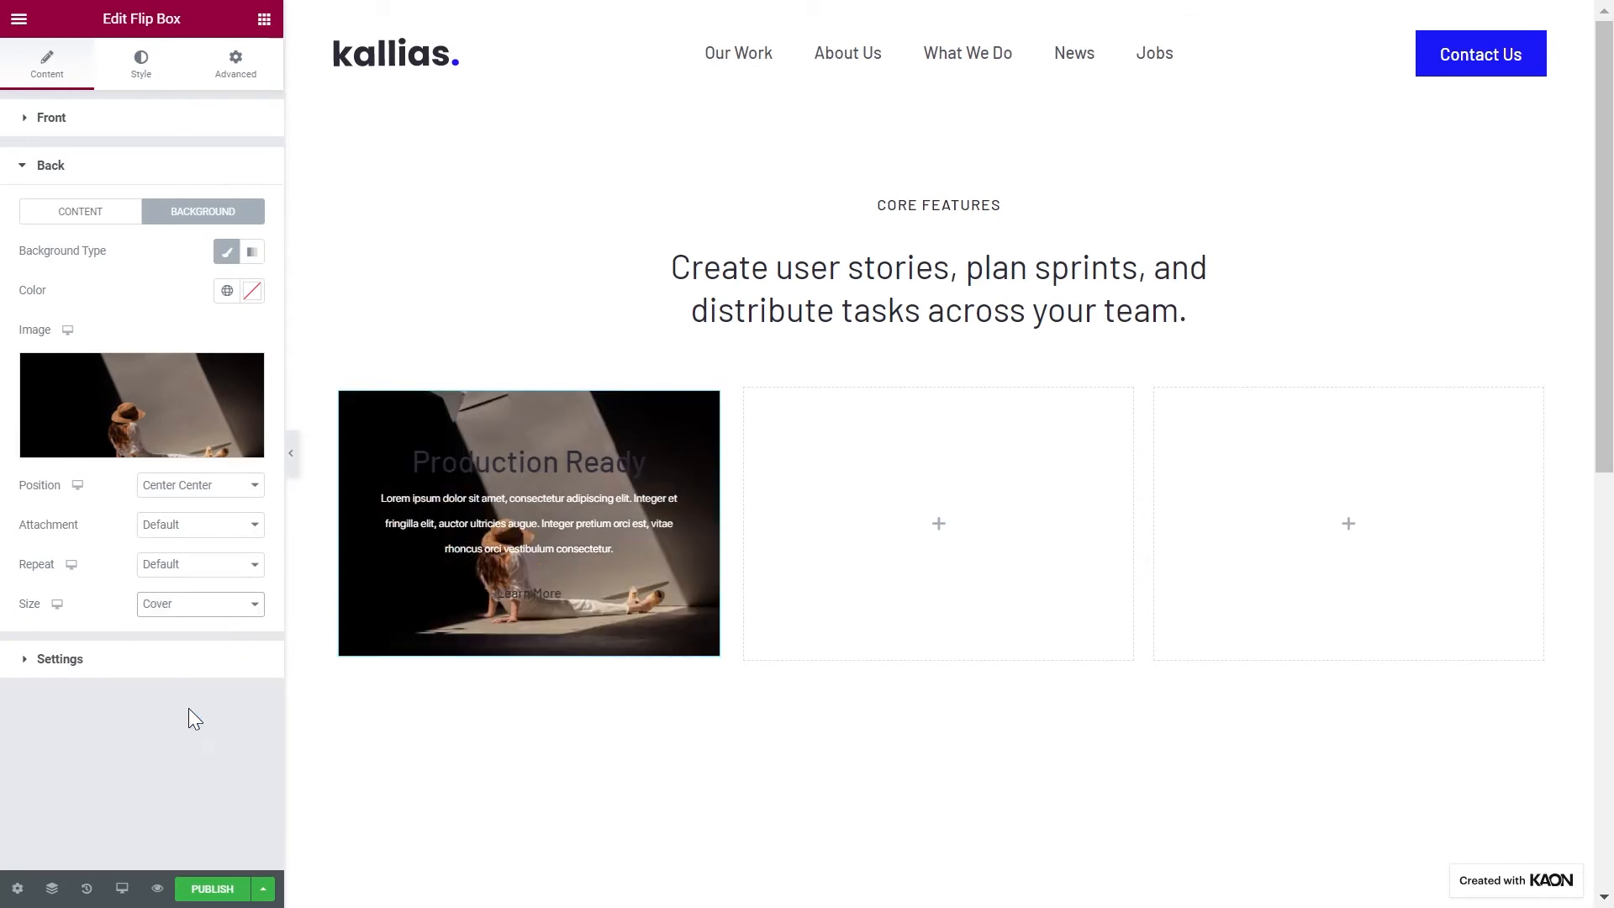
Step: Set the flip box's height to 300 px in its general settings
left_click(191, 660)
left_click(231, 292)
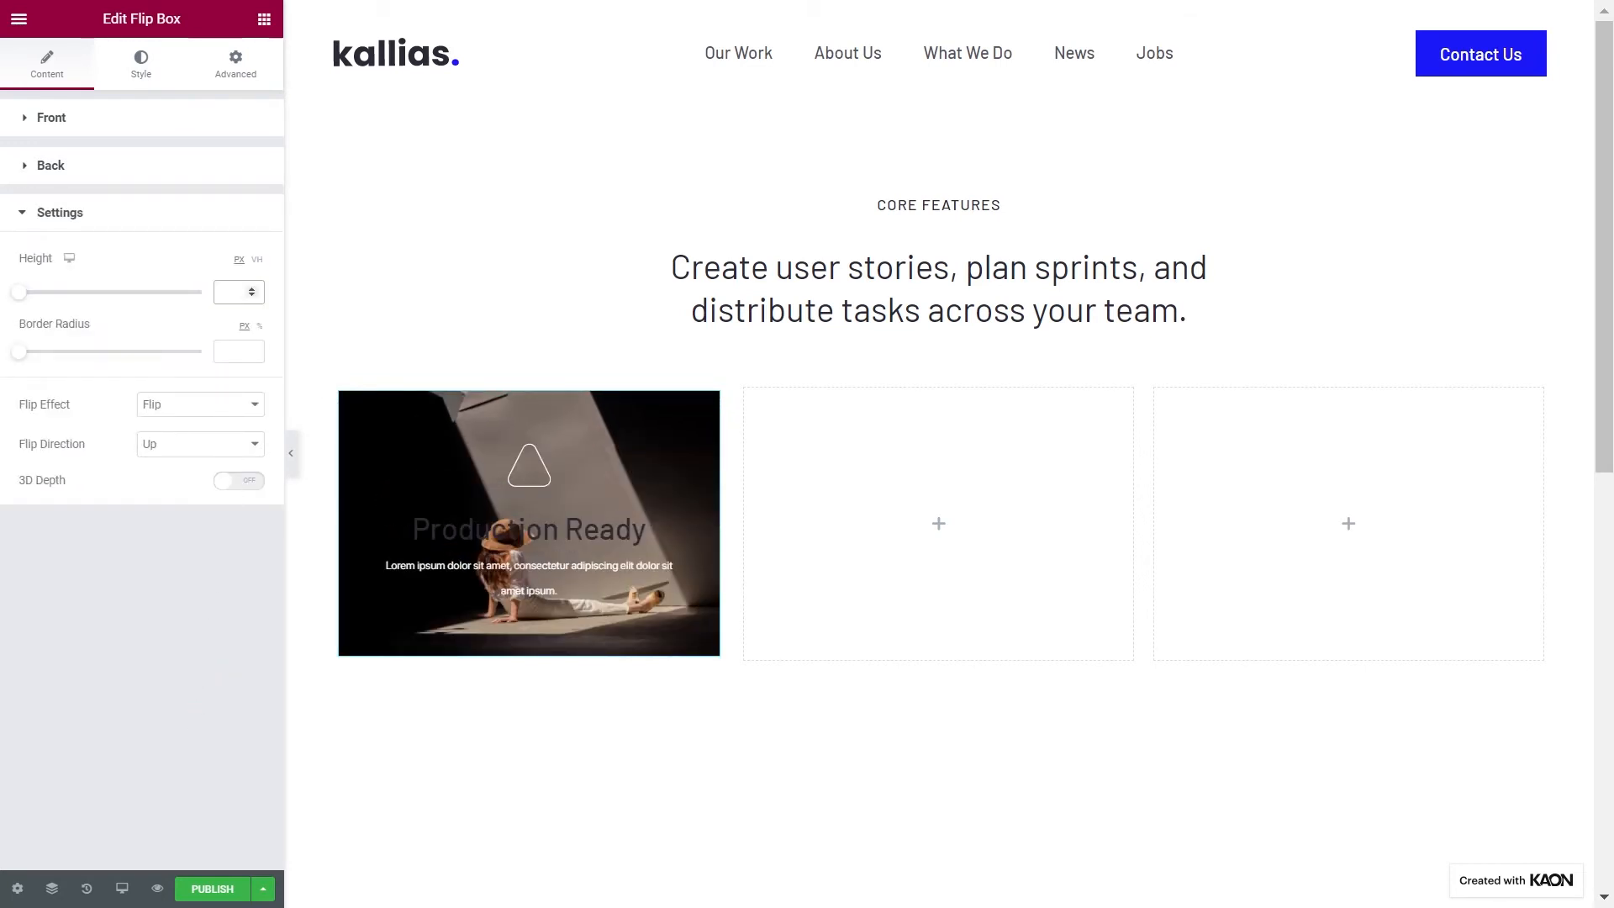
type("300")
left_click(227, 351)
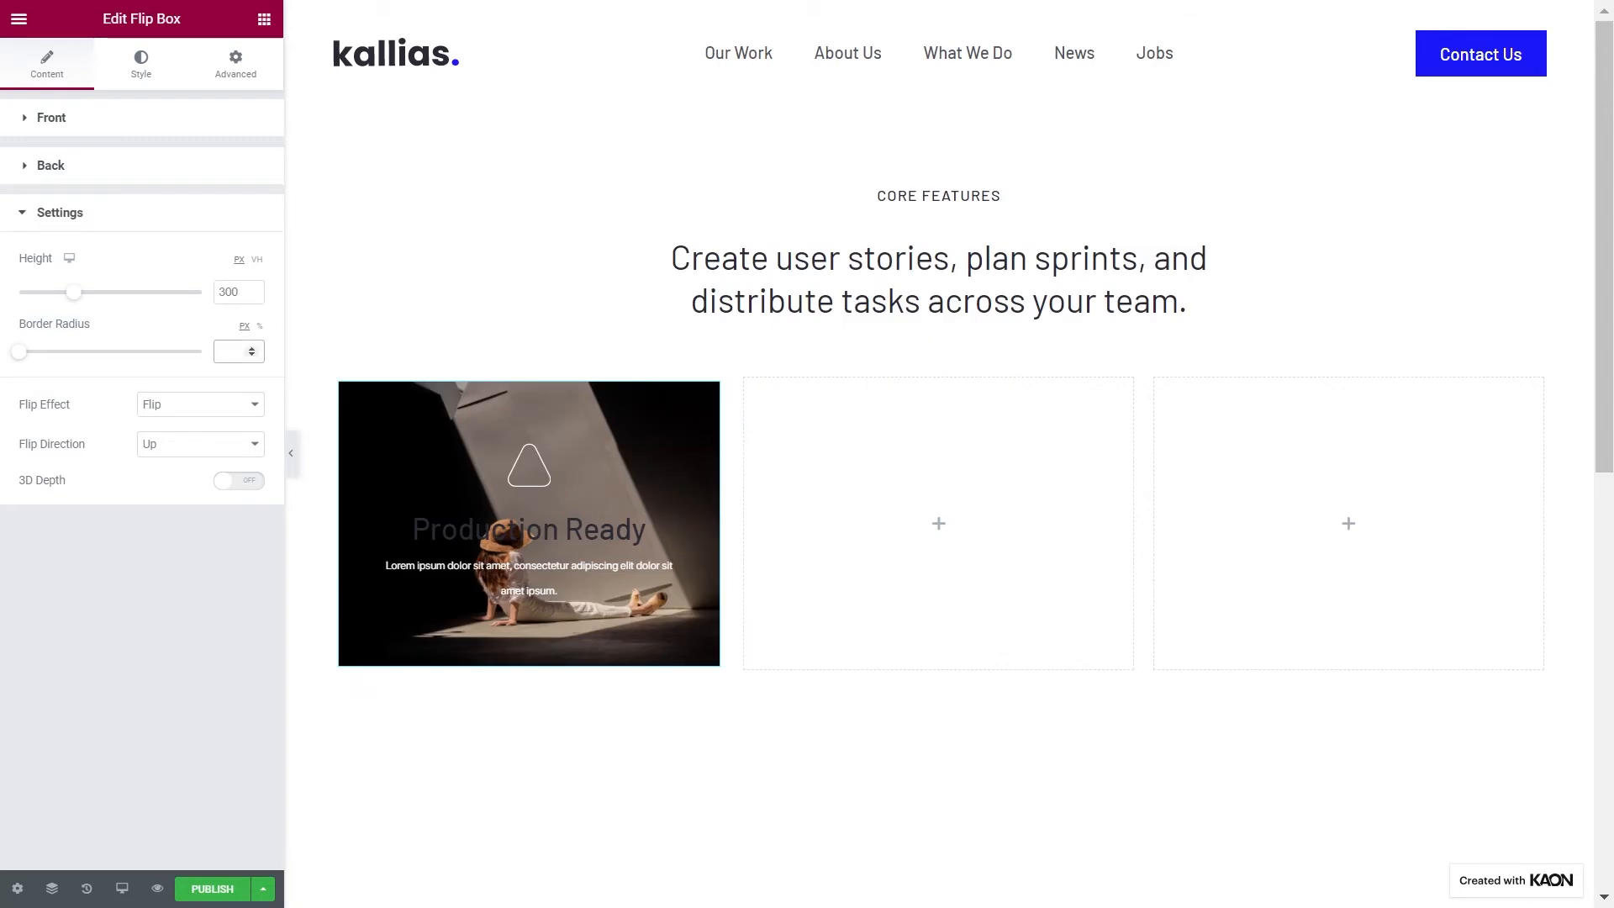
Step: Try another flip effect for the box and set it to Zoom In
left_click(199, 407)
left_click(188, 471)
left_click(181, 407)
left_click(181, 555)
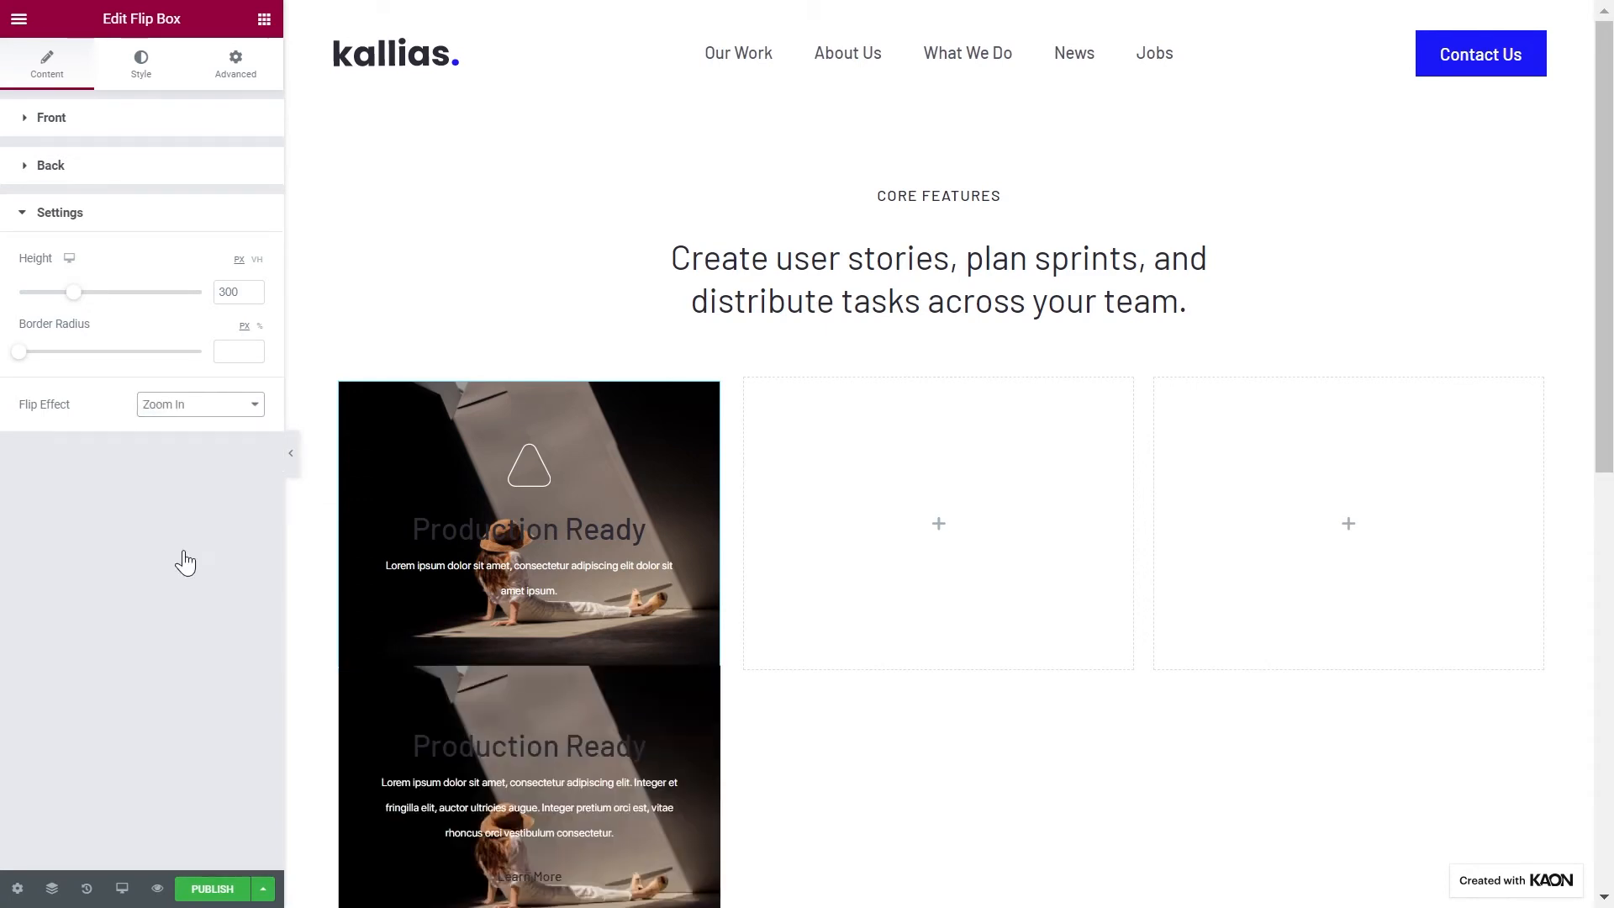
Step: Try the Zoom Out flip effect and set the flip box's effect back to Flip
left_click(186, 406)
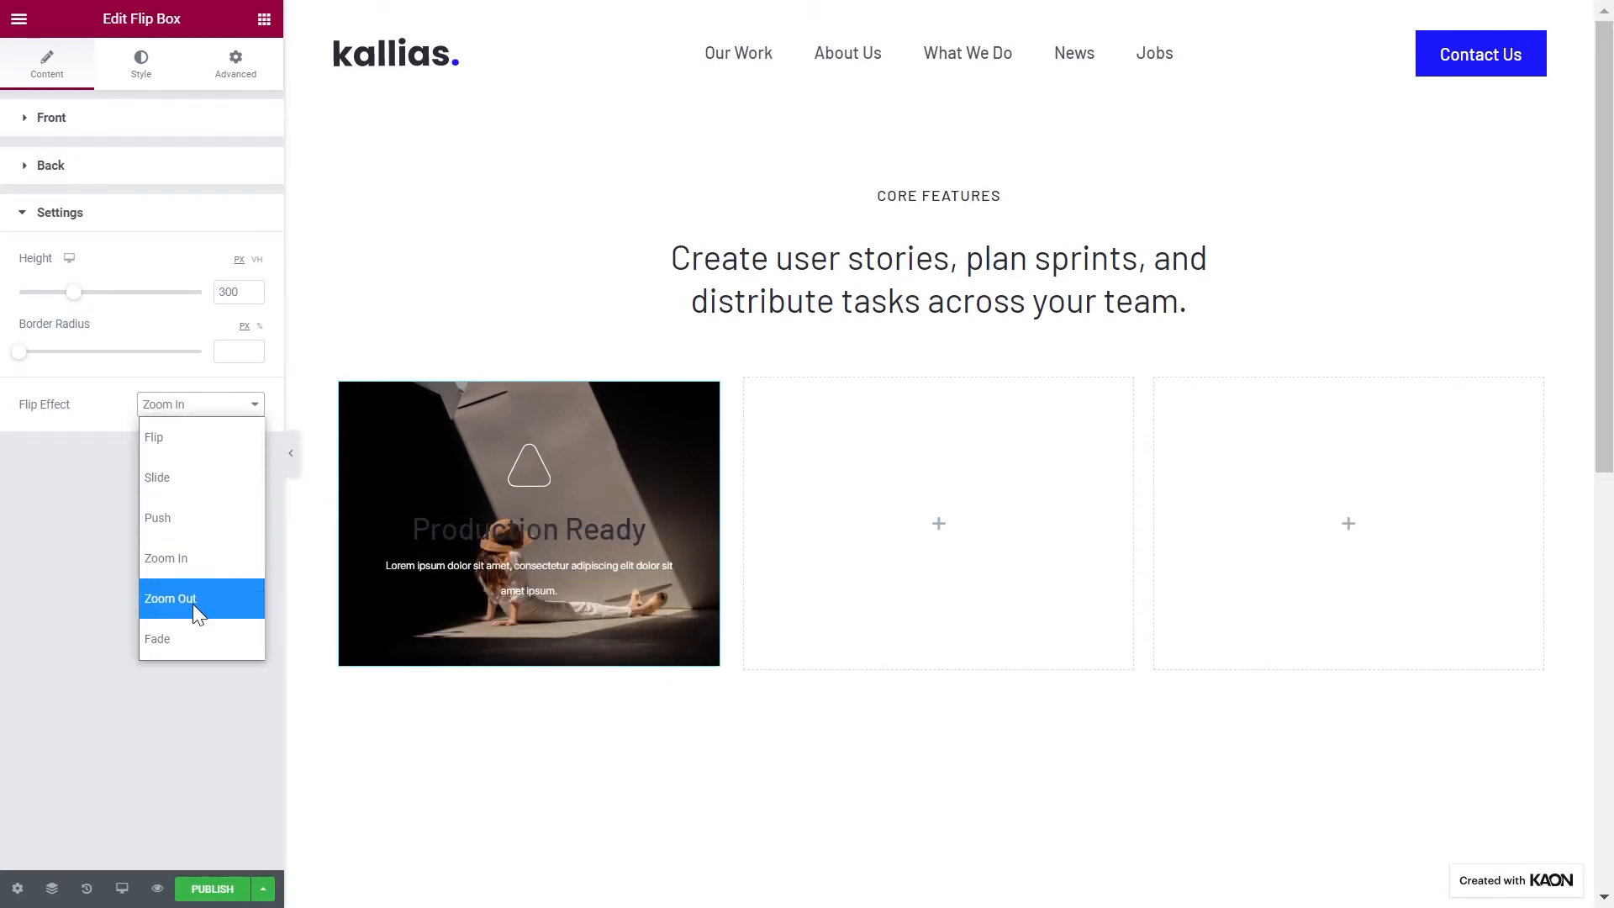
left_click(194, 612)
left_click(195, 410)
left_click(196, 431)
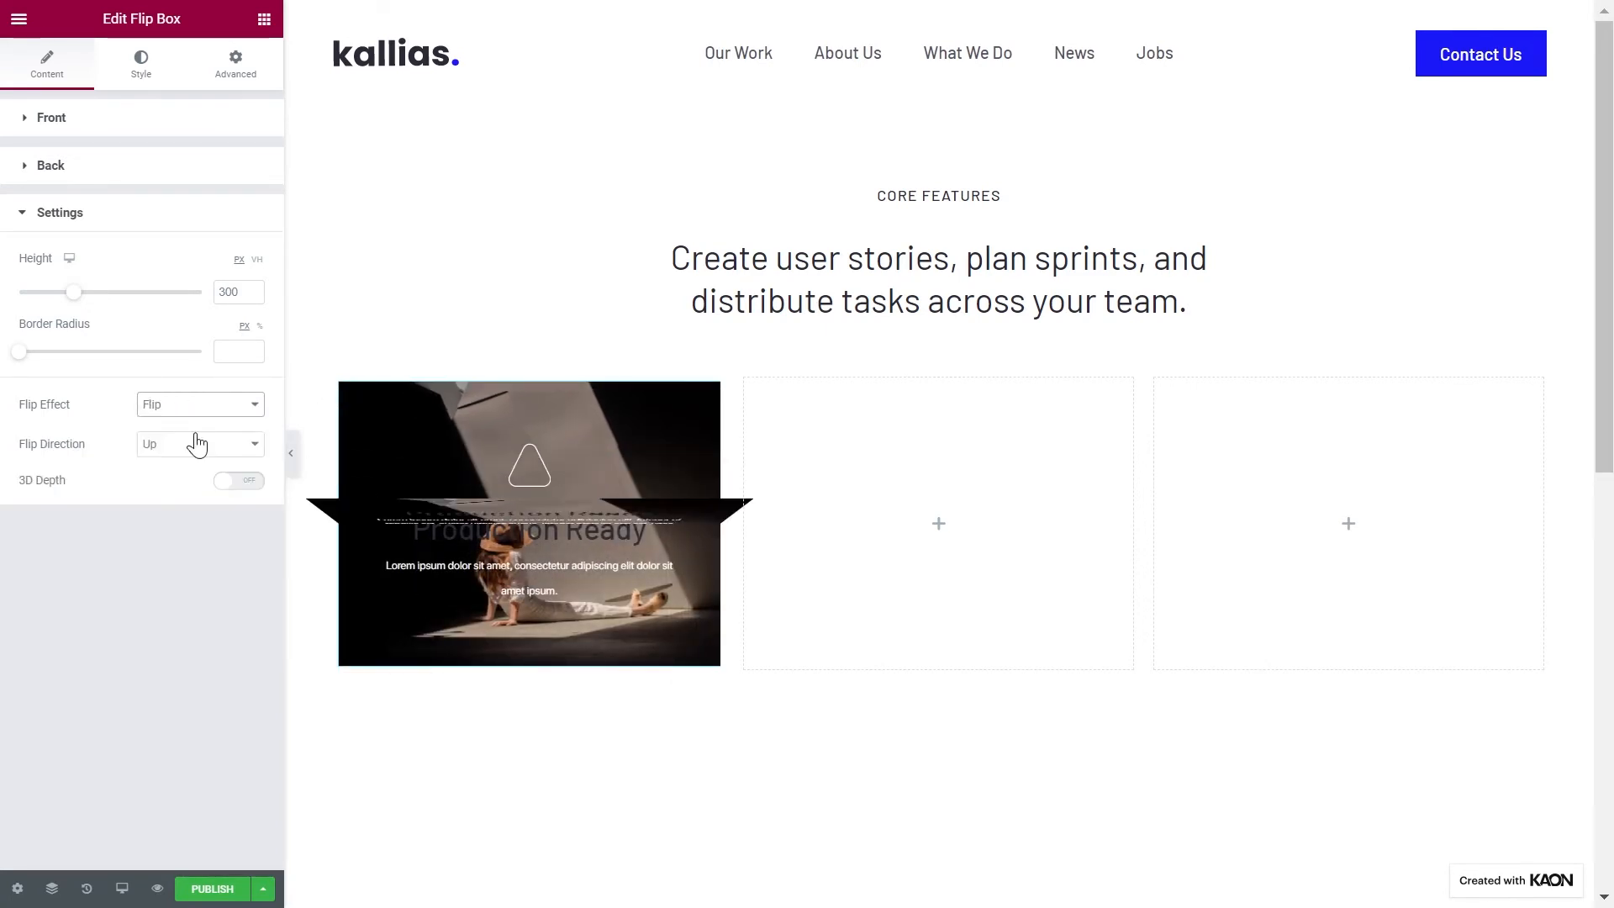
Step: Set the flip direction to Left and enable 3D Depth
left_click(198, 445)
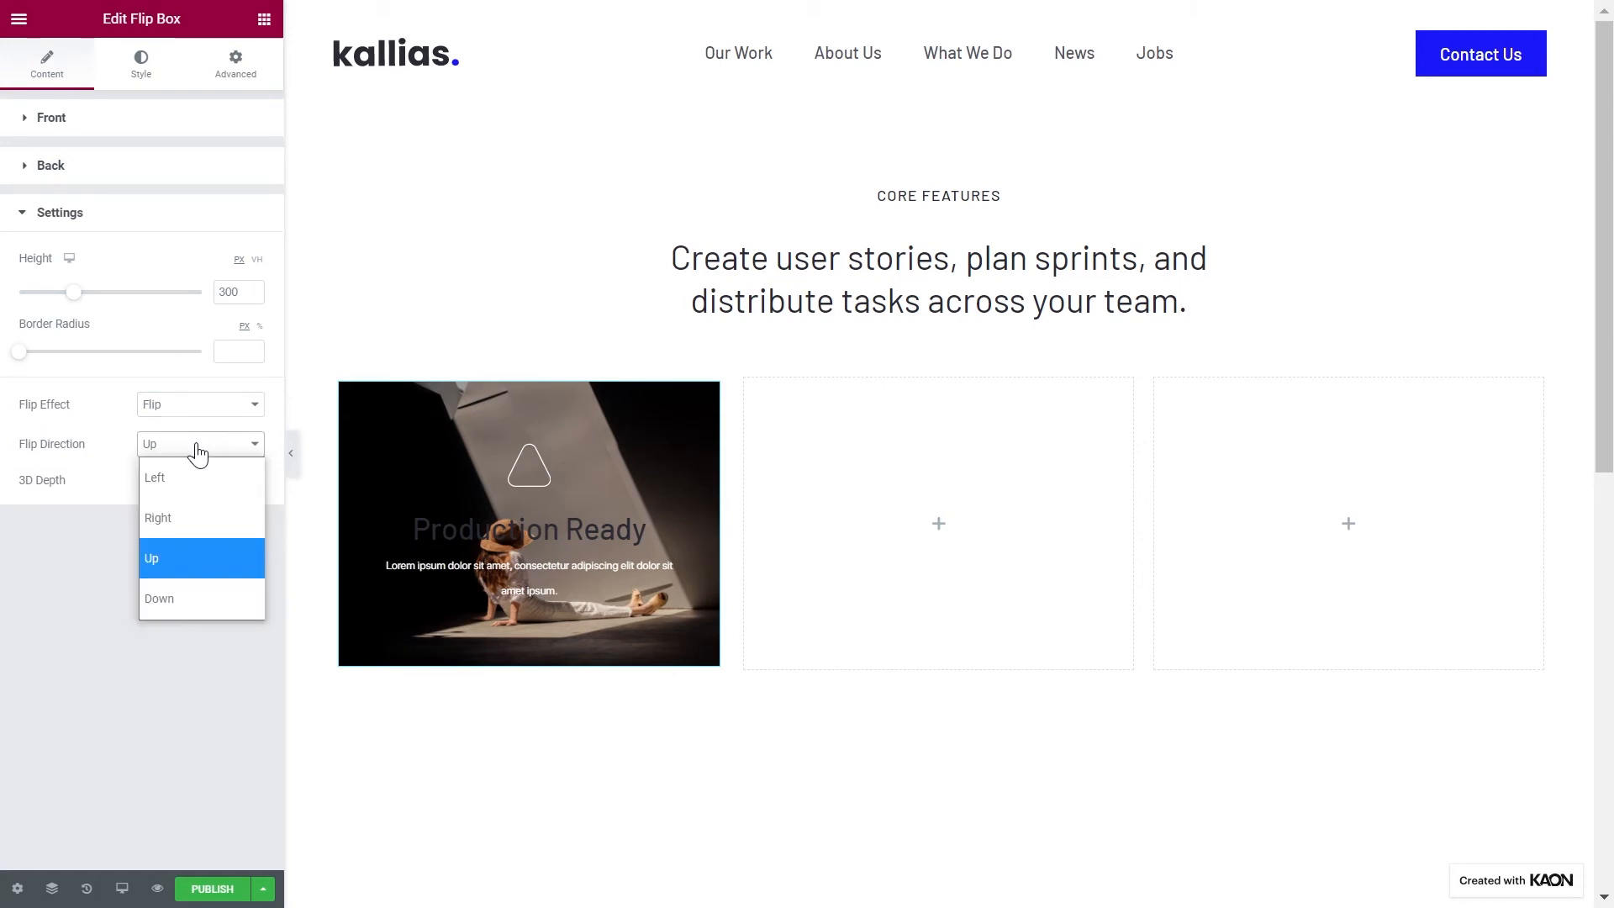
left_click(198, 474)
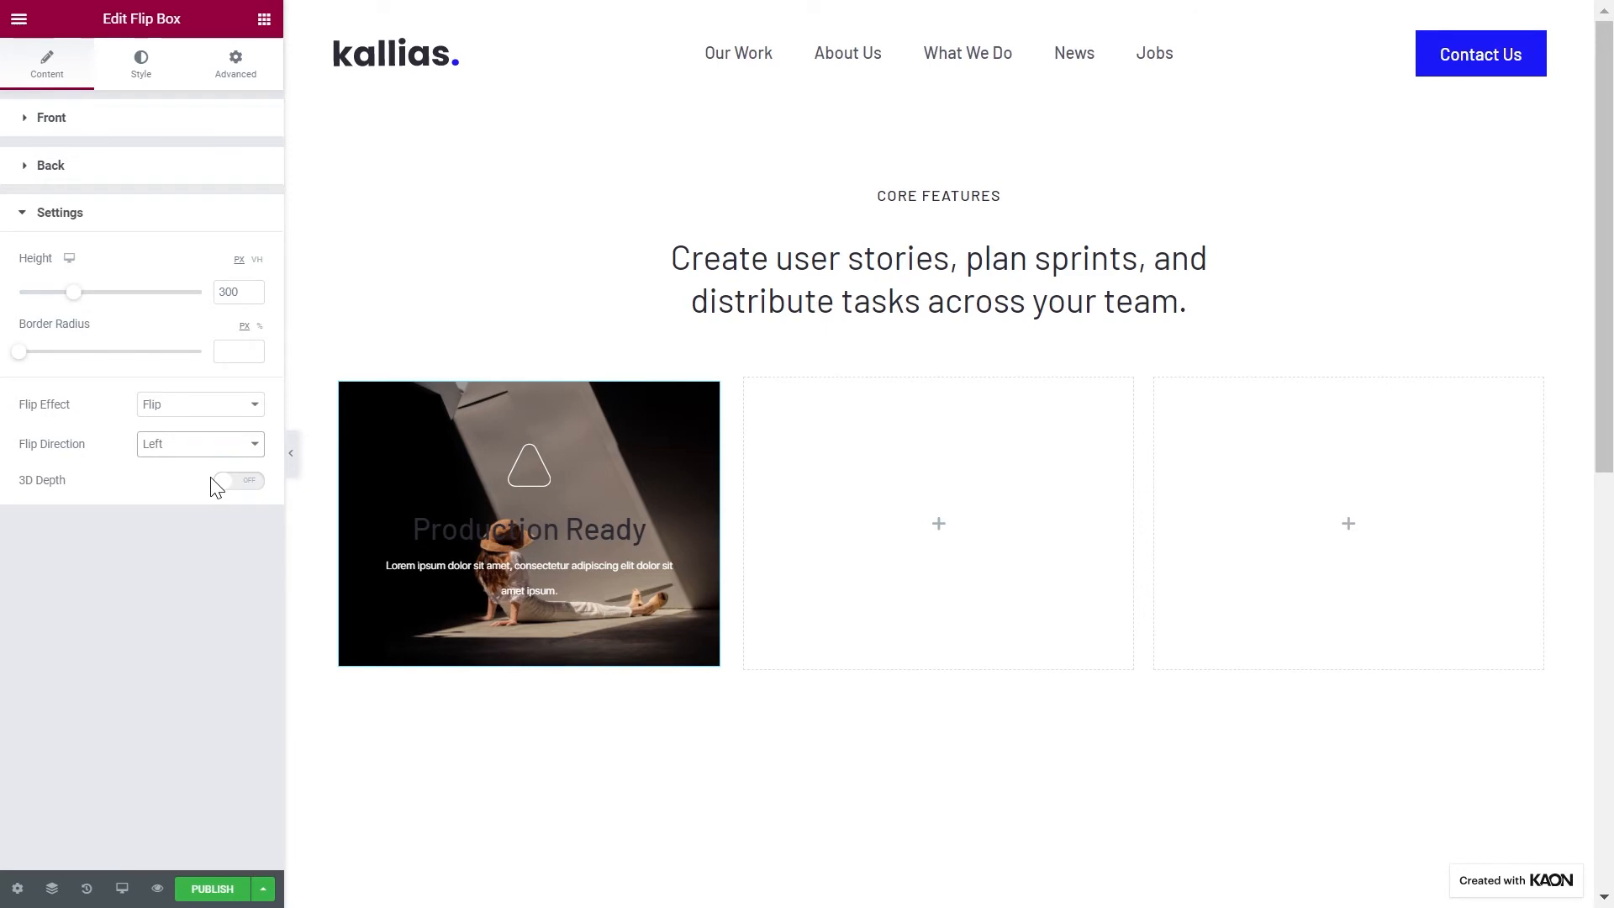
left_click(251, 486)
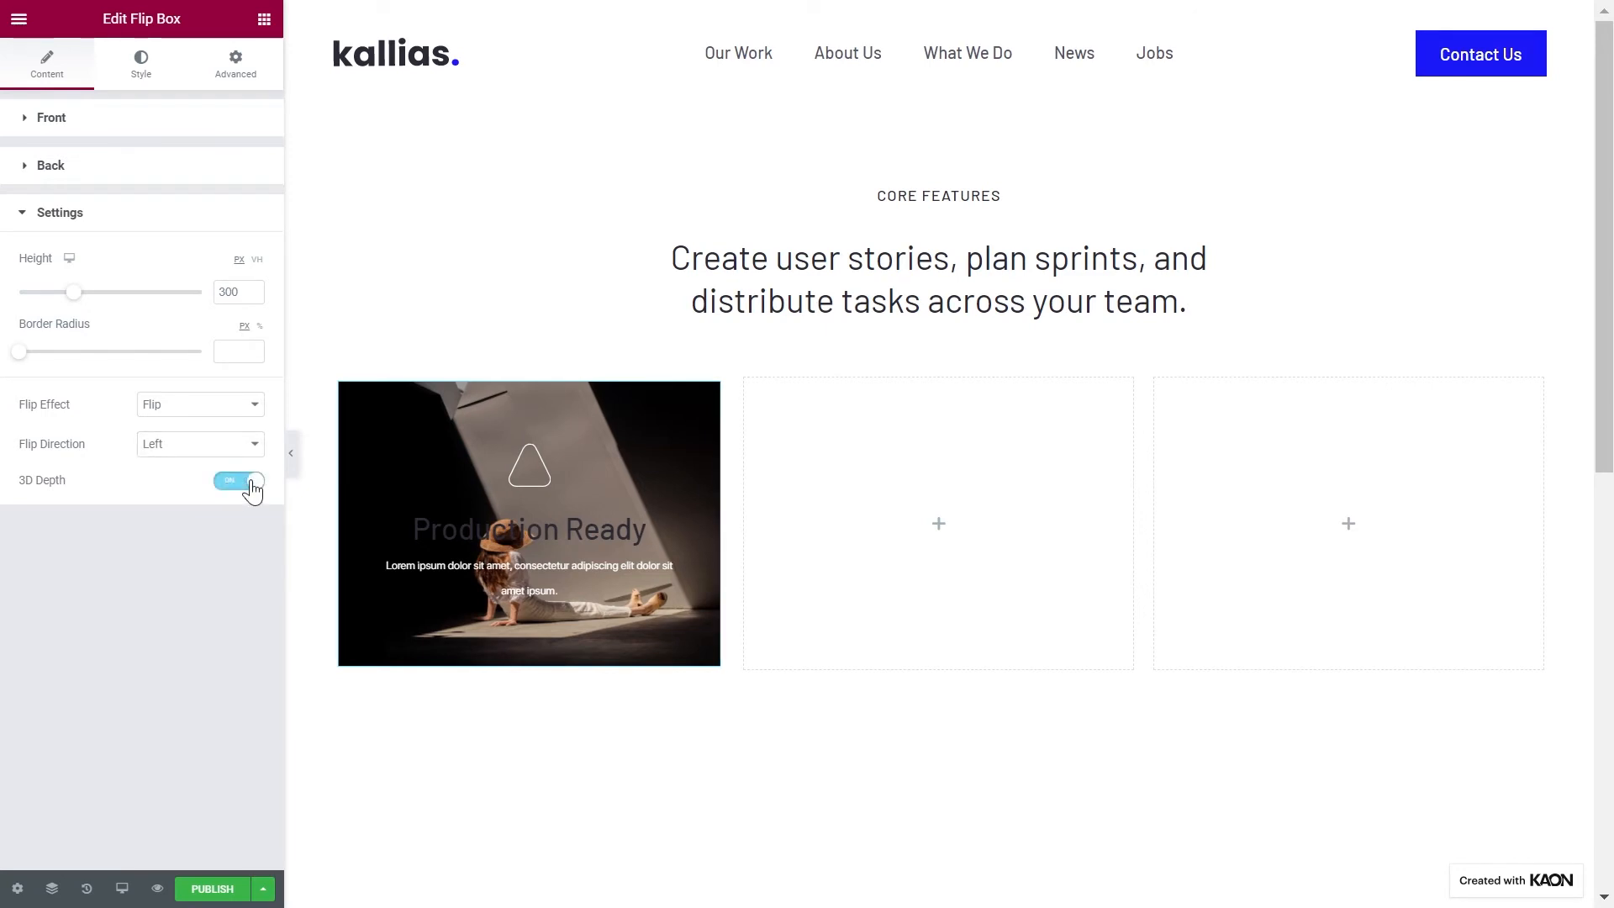
mouse_move(492, 531)
Step: In the front side's styling, set both the icon spacing and the title spacing to 6
left_click(143, 70)
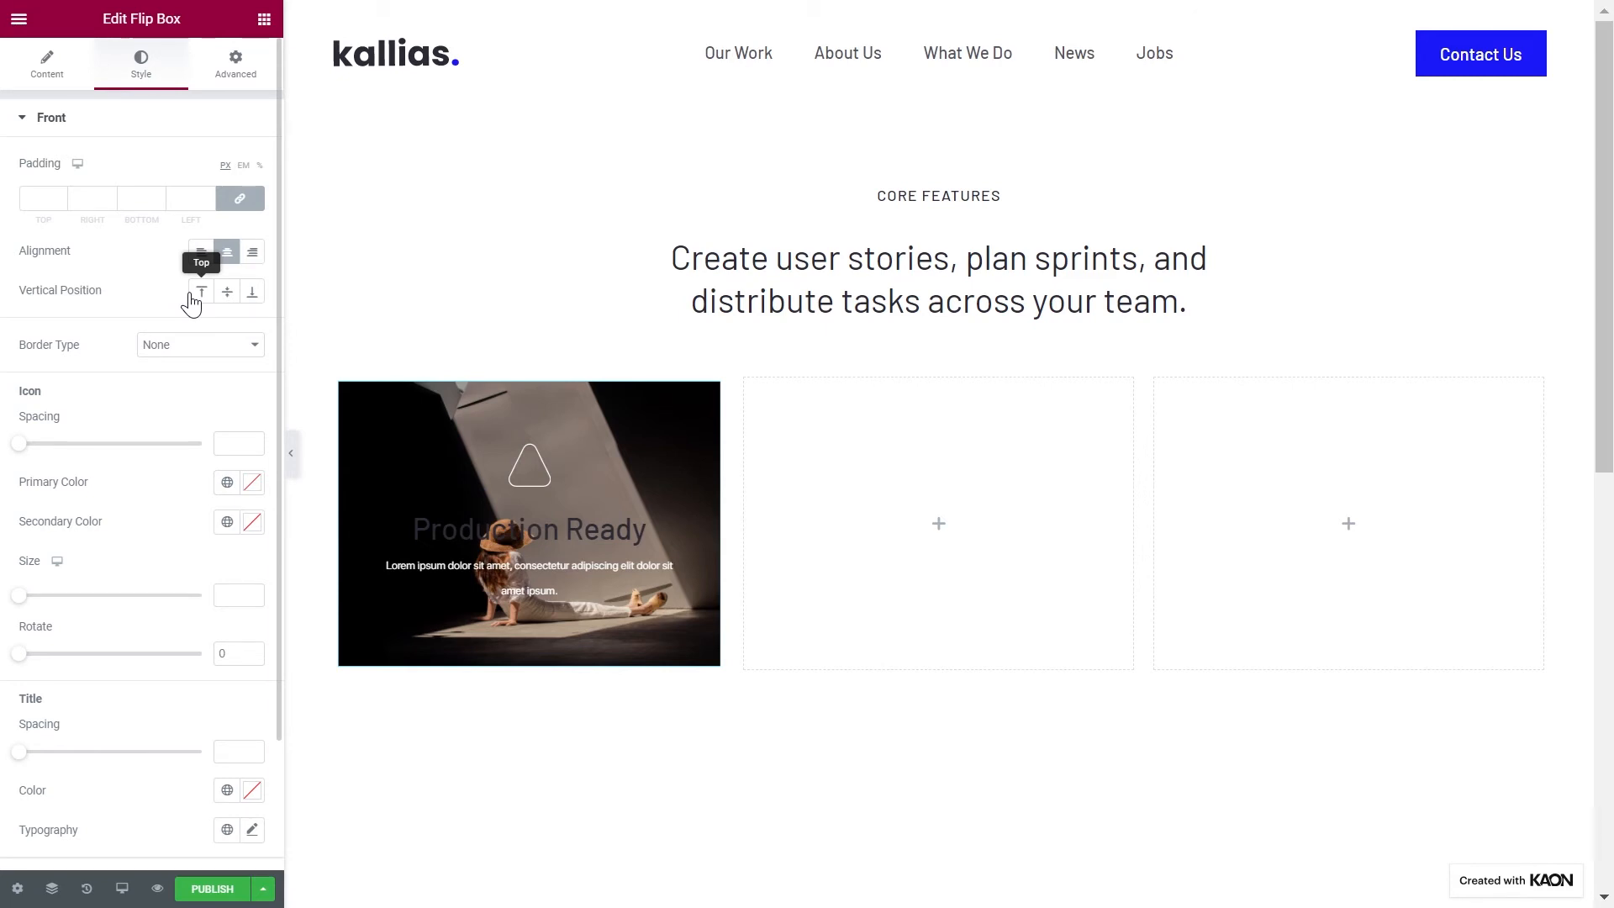
left_click(227, 443)
type("6")
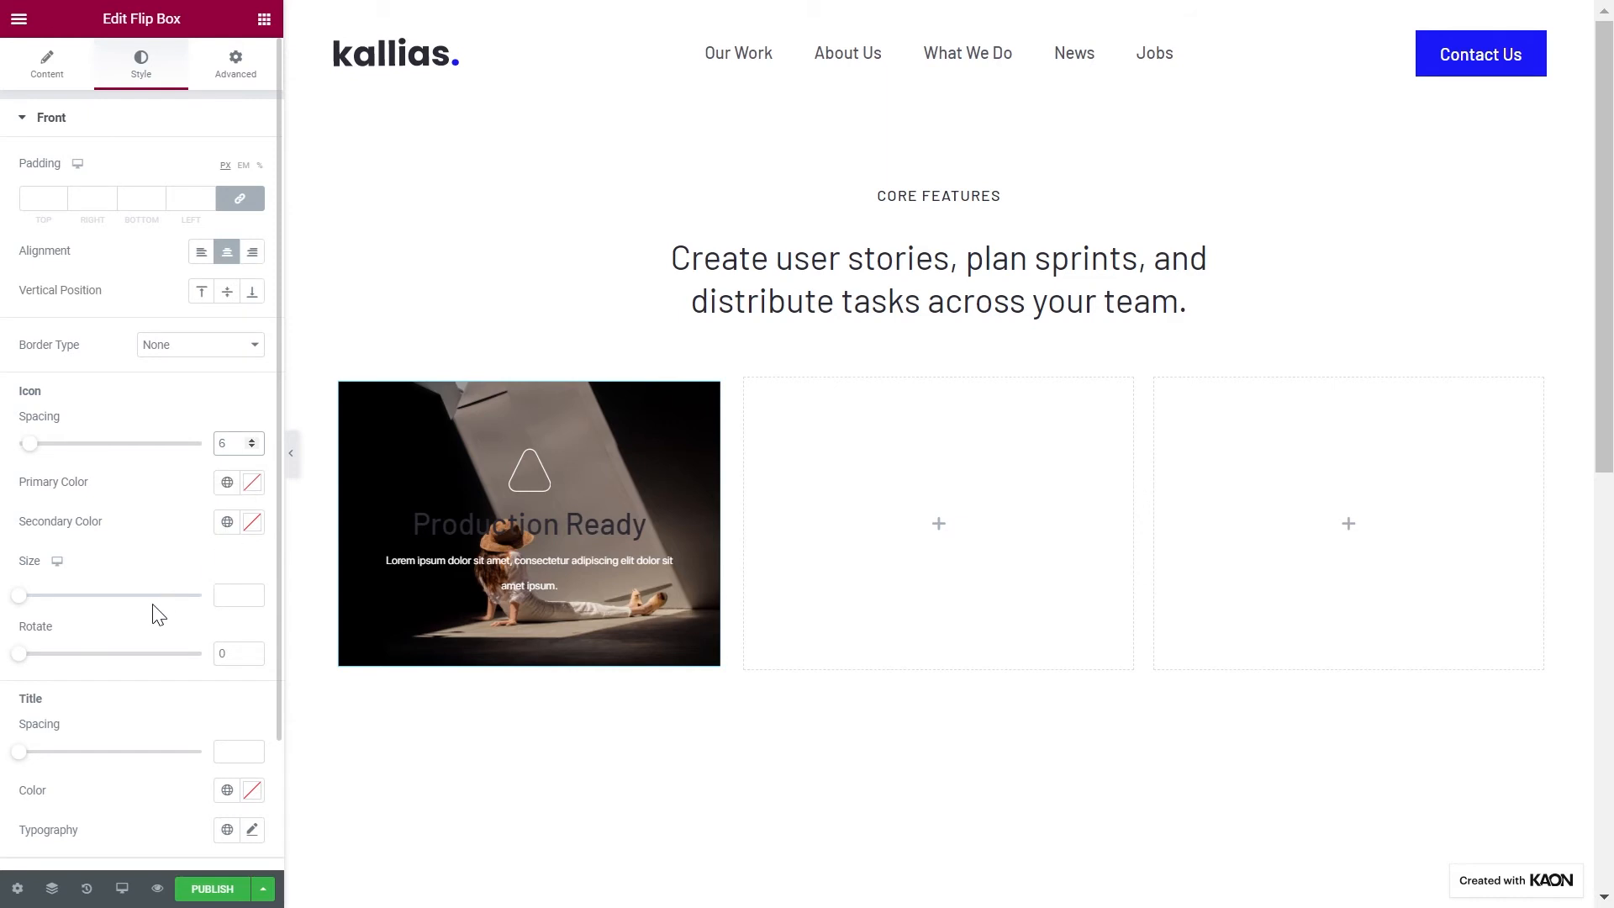
mouse_move(18, 655)
left_mouse_down()
mouse_move(87, 663)
mouse_move(4, 670)
left_mouse_up()
scroll(132, 662, "down", 2)
left_click(235, 611)
type("6")
Step: Give the front title the global color White and the global font Flip Box Title
left_click(227, 648)
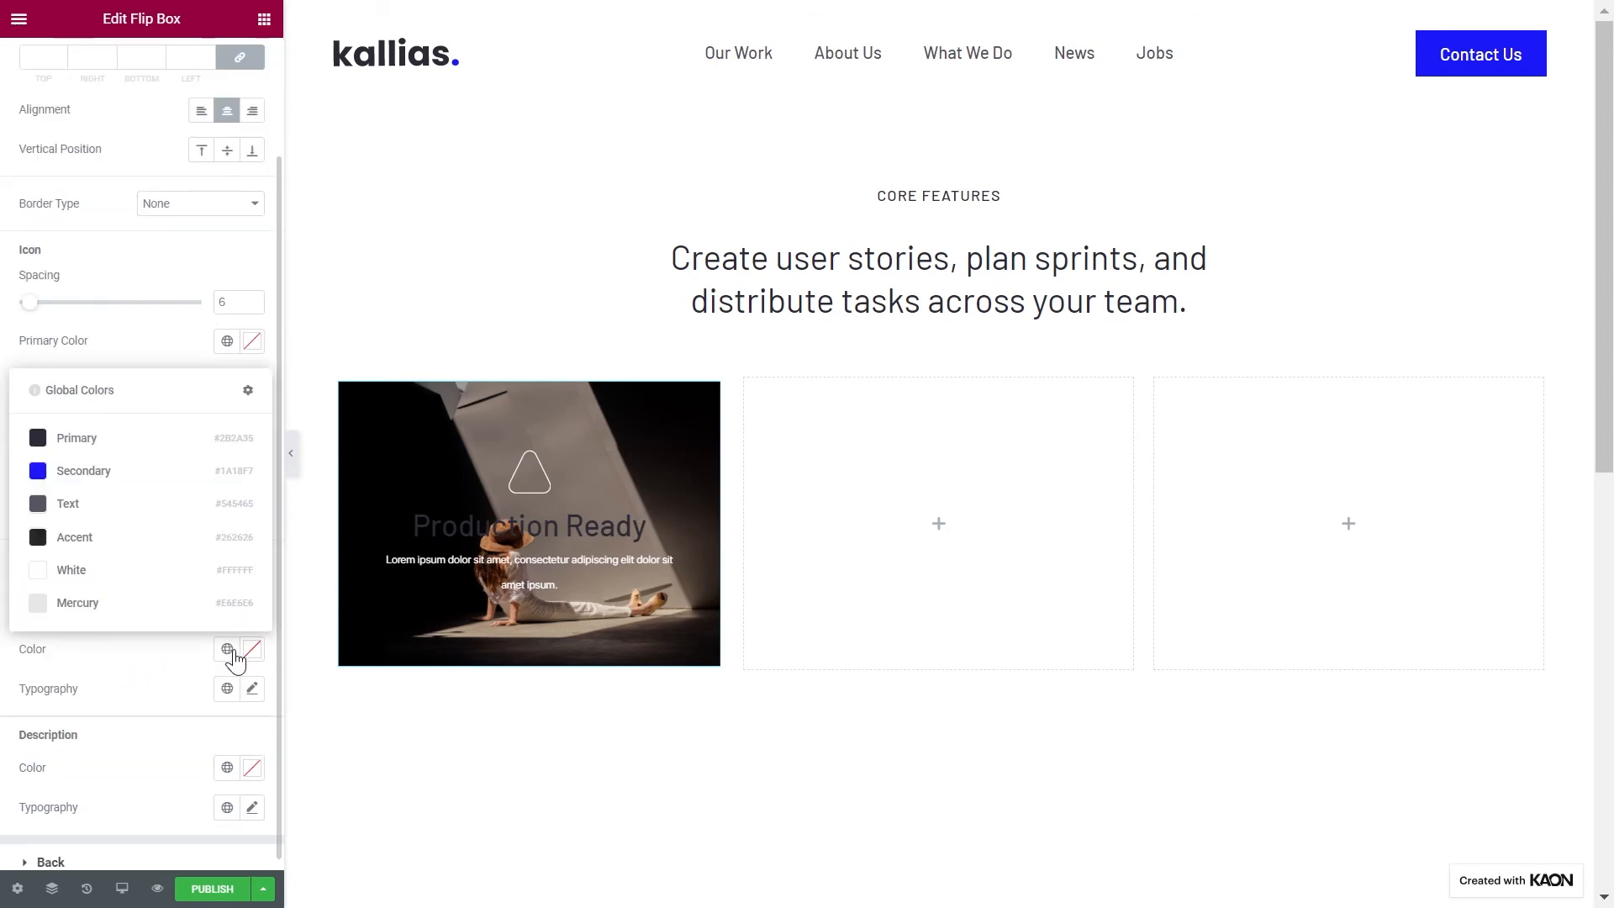
left_click(74, 568)
left_click(225, 687)
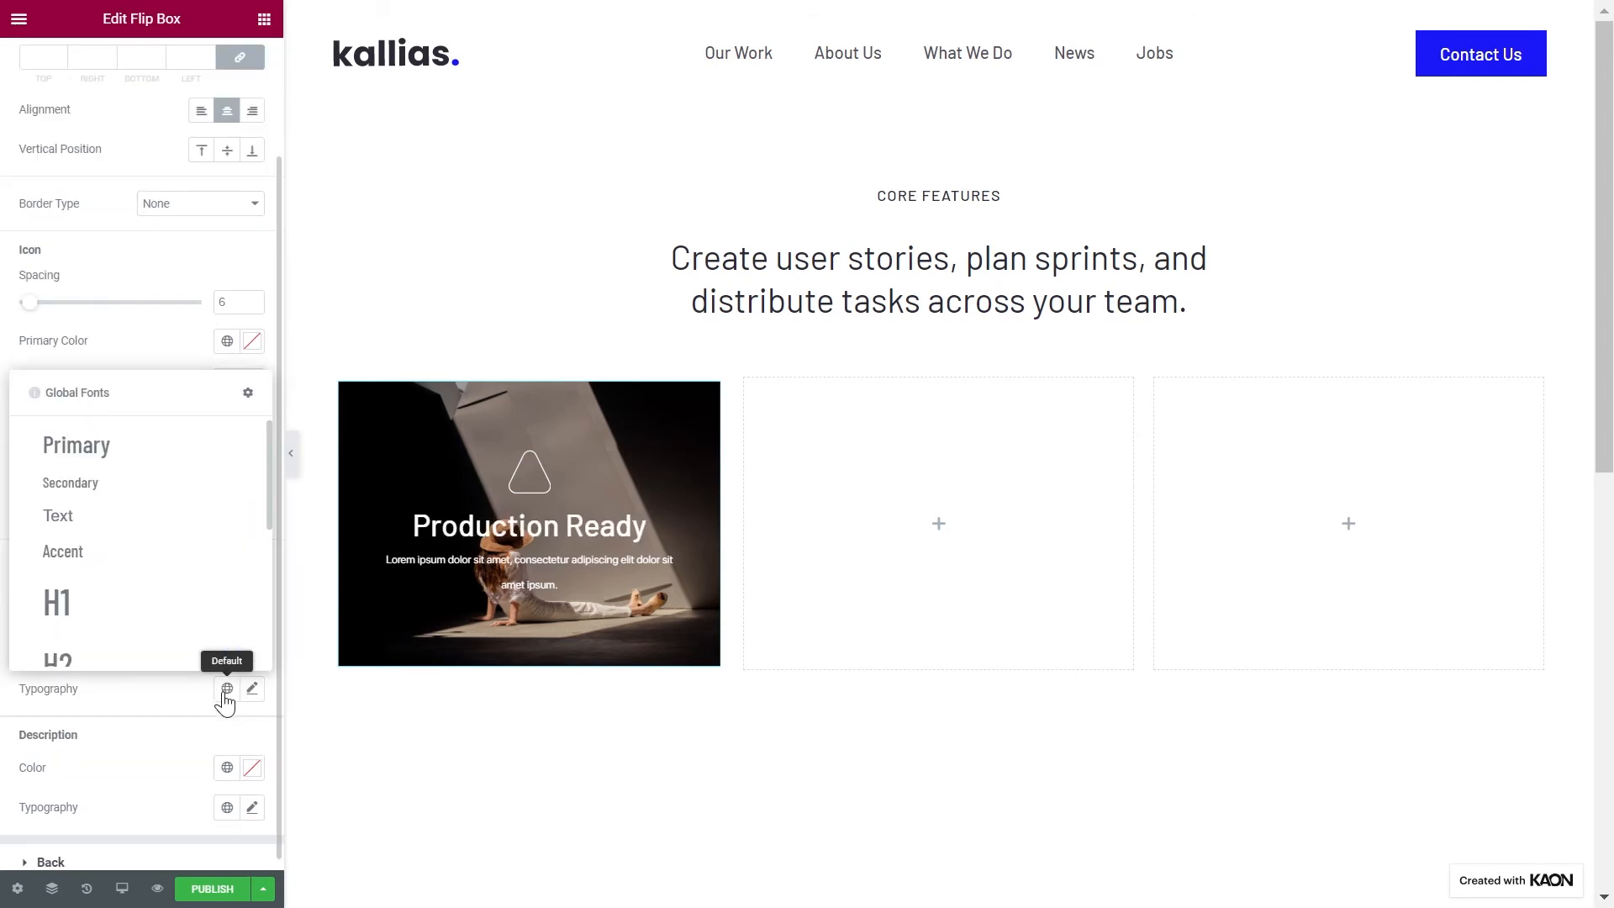
scroll(189, 630, "down", 5)
left_click(178, 646)
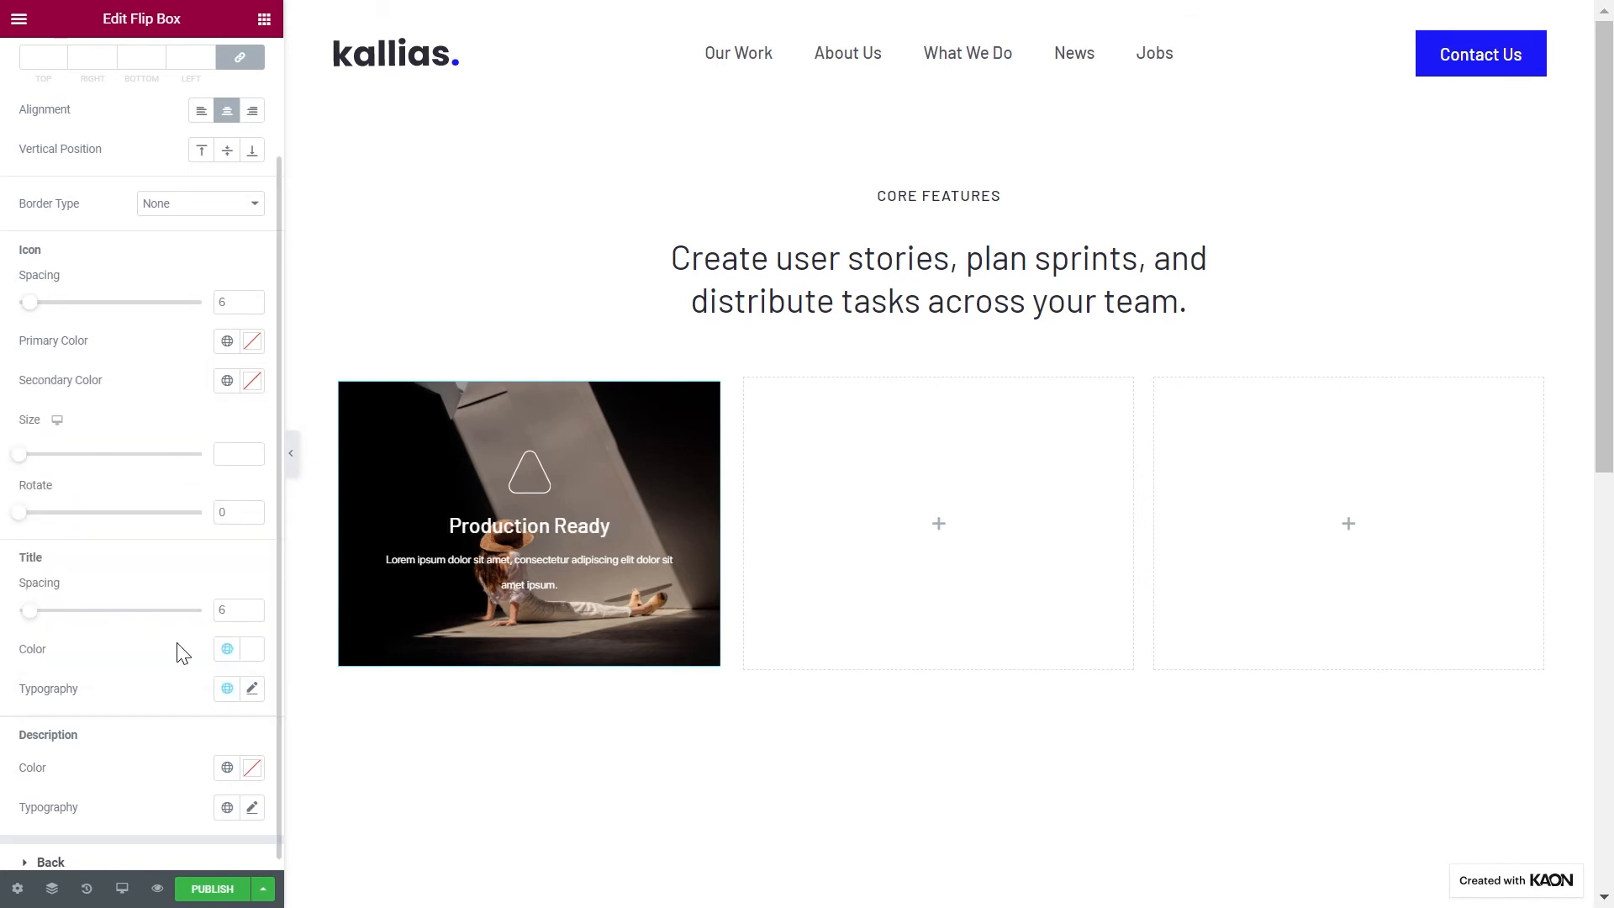
Step: Give the front description the global color White and the global font Flip Box Text
left_click(227, 756)
left_click(164, 673)
left_click(227, 795)
scroll(194, 699, "down", 5)
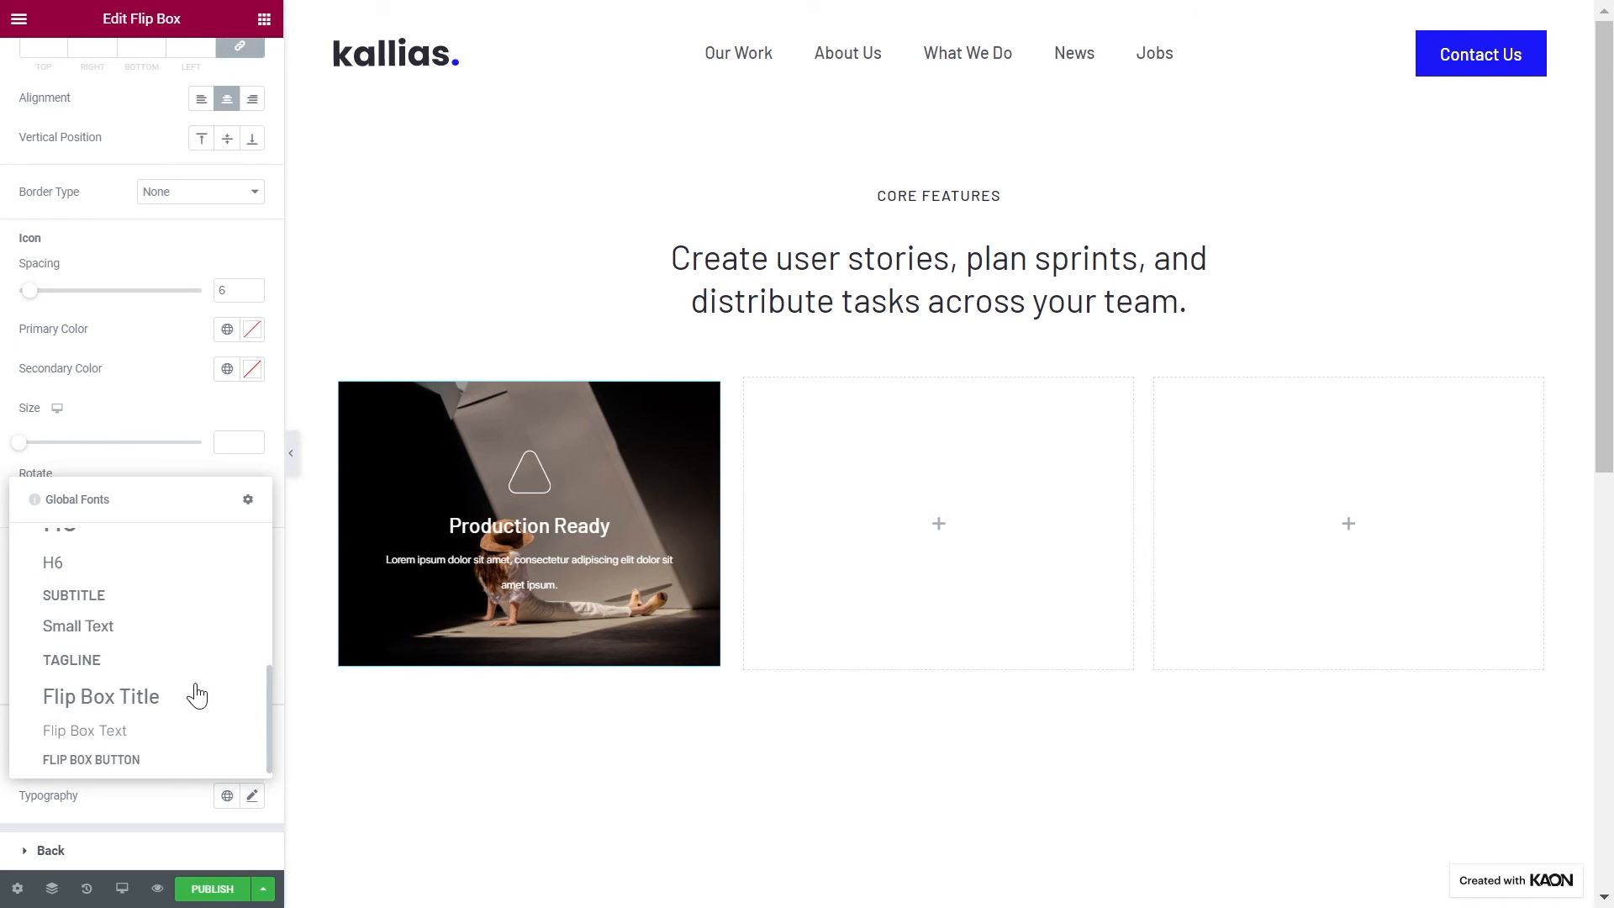
left_click(171, 734)
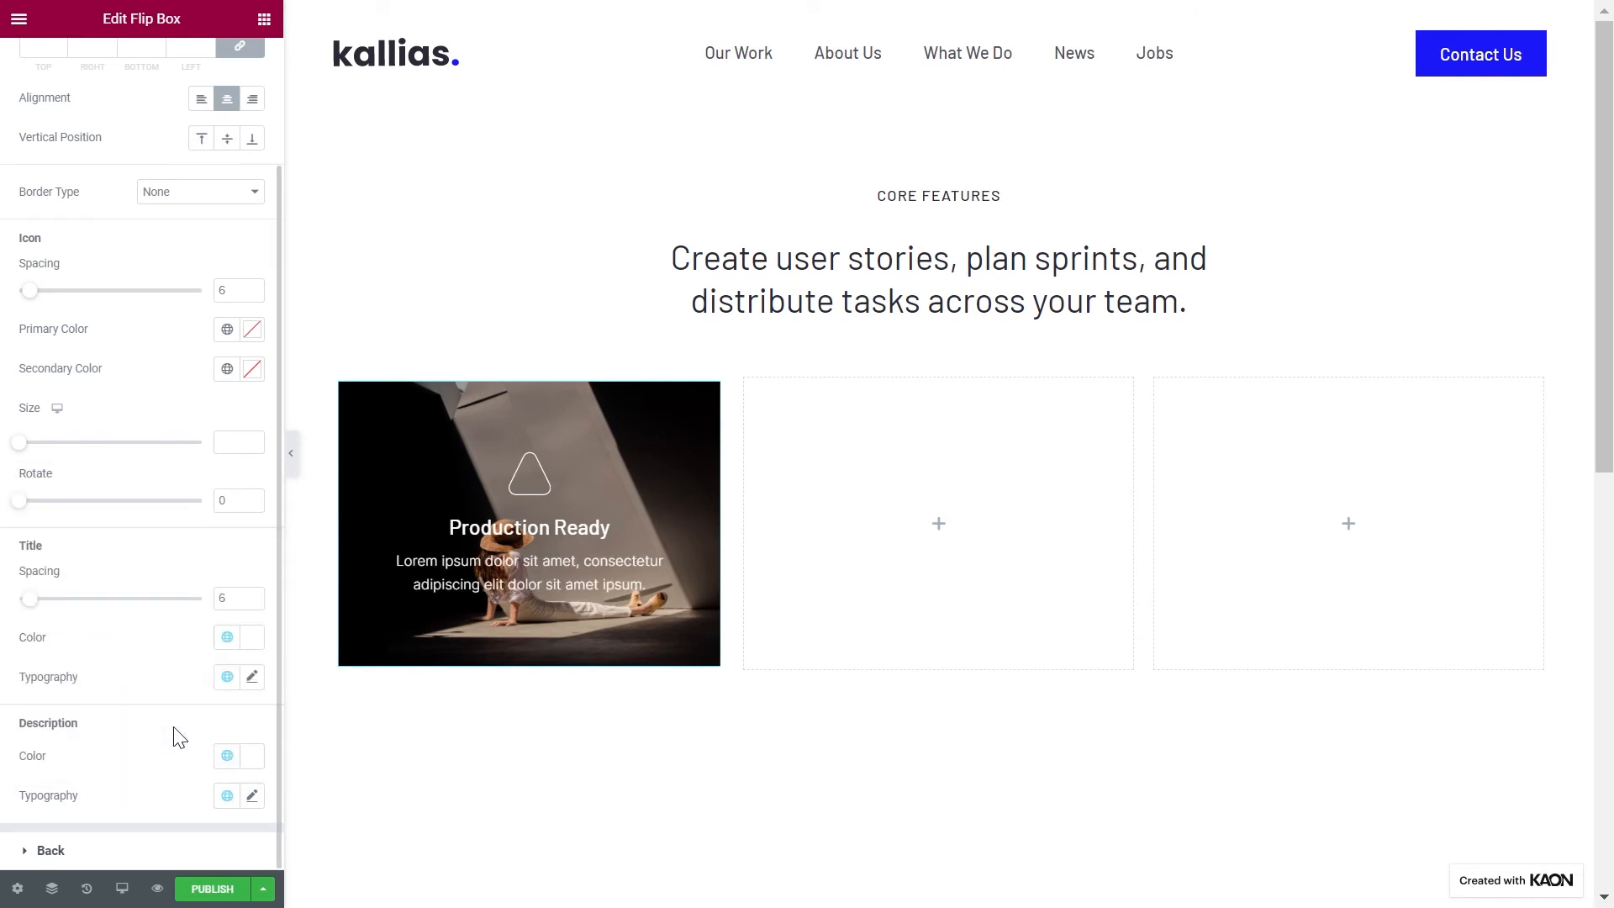
Step: Style the back title with a spacing of 12, the global color White and the global font Flip Box Title
left_click(50, 849)
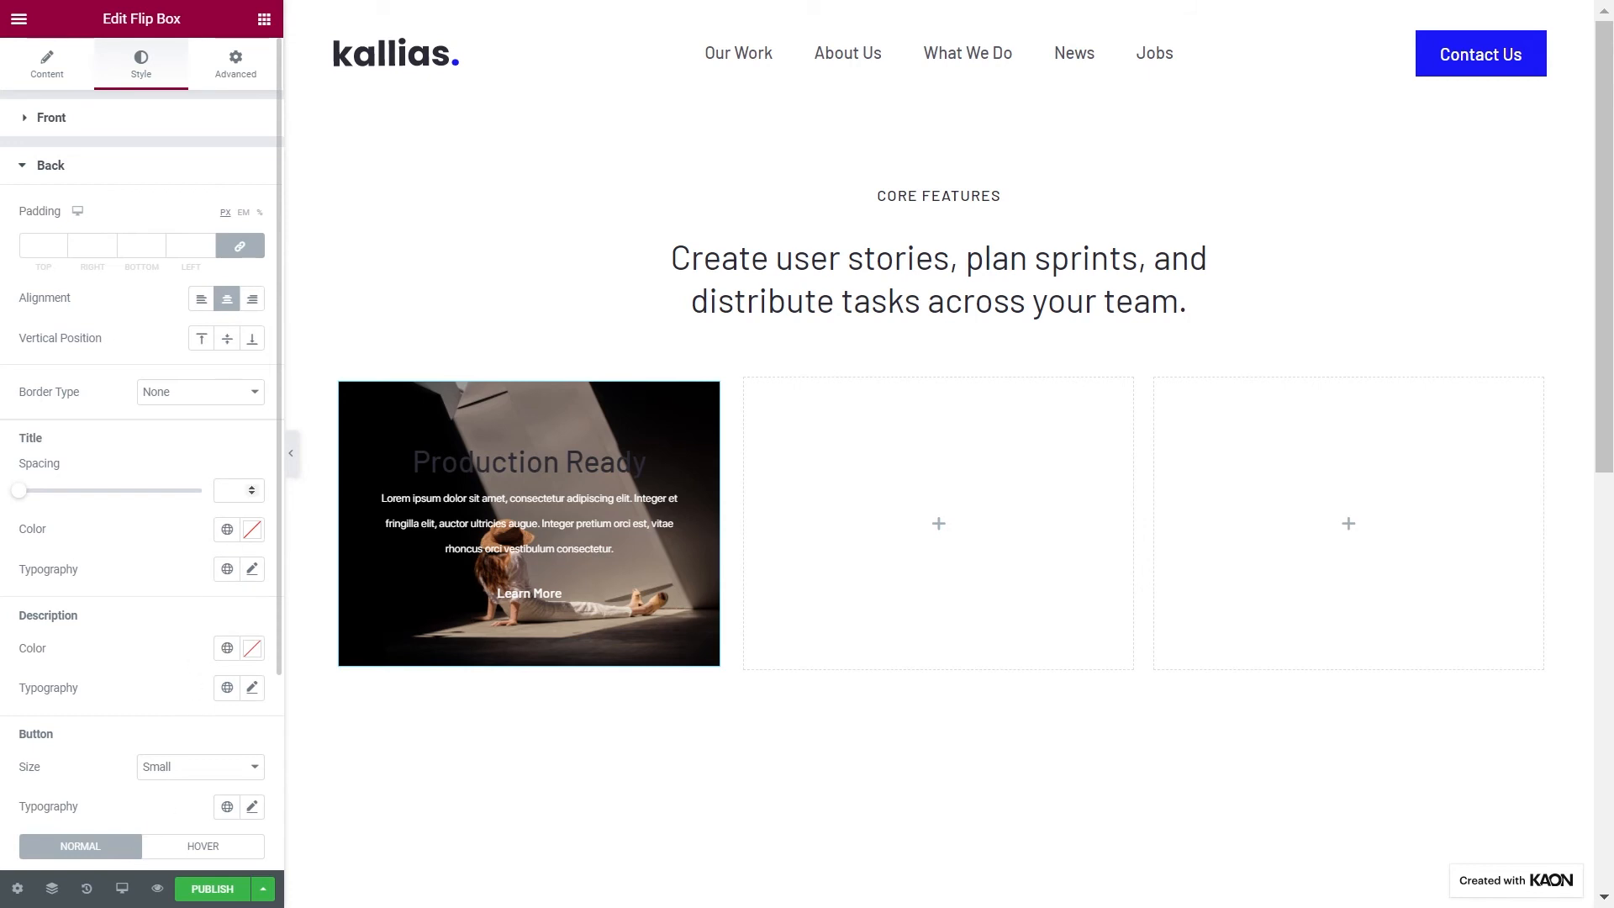
left_click(231, 491)
type("12")
left_click(227, 528)
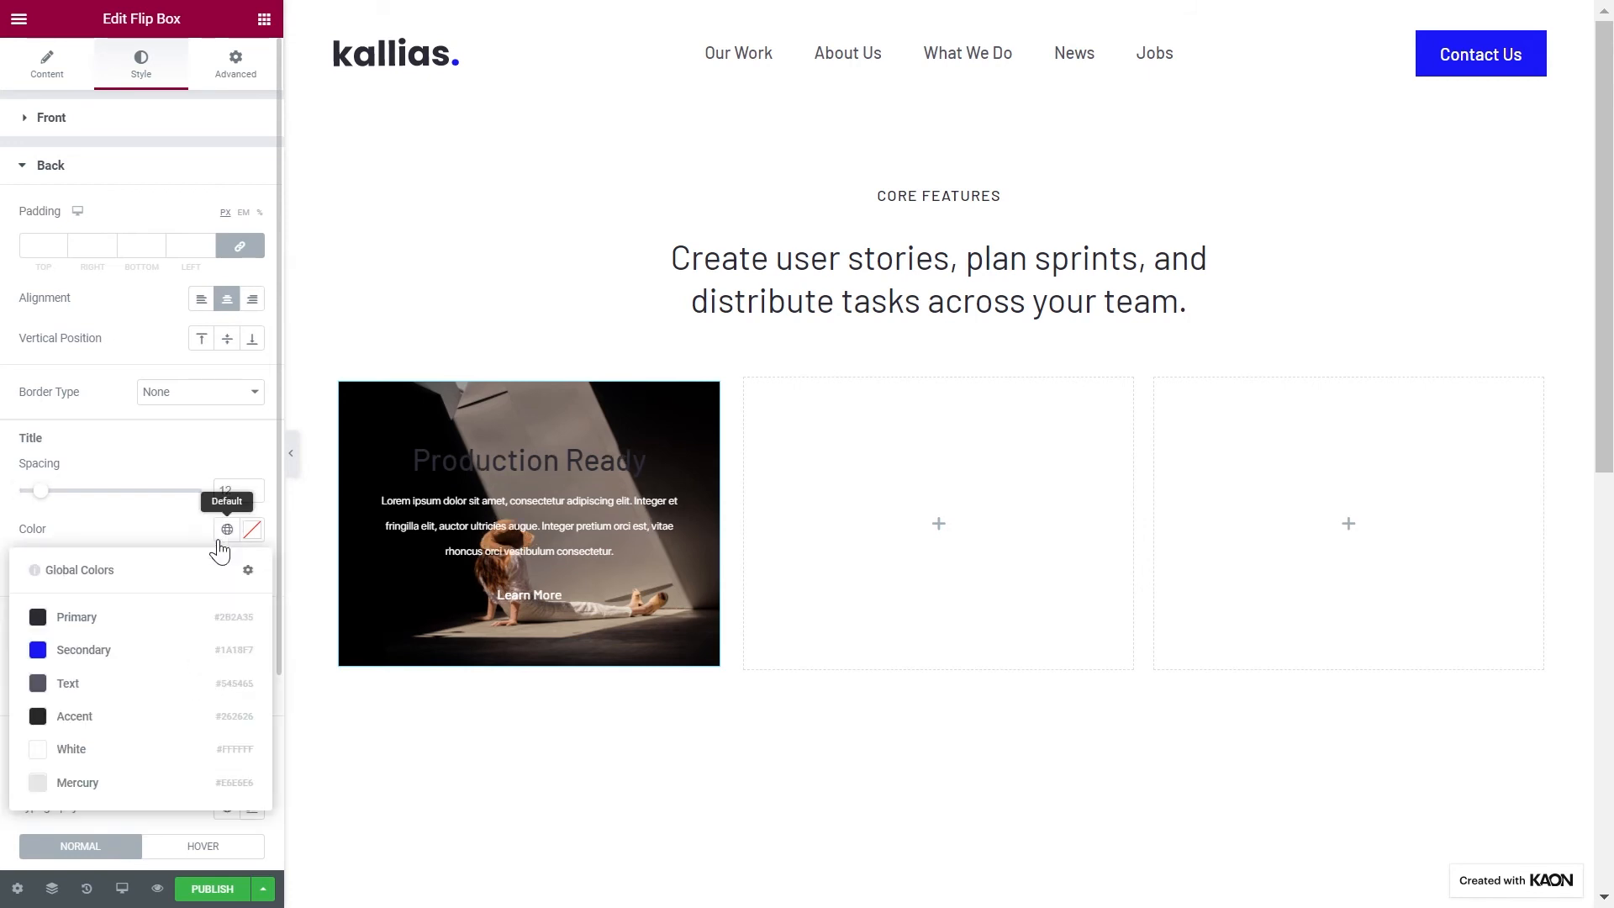
left_click(147, 749)
left_click(227, 569)
scroll(166, 681, "down", 5)
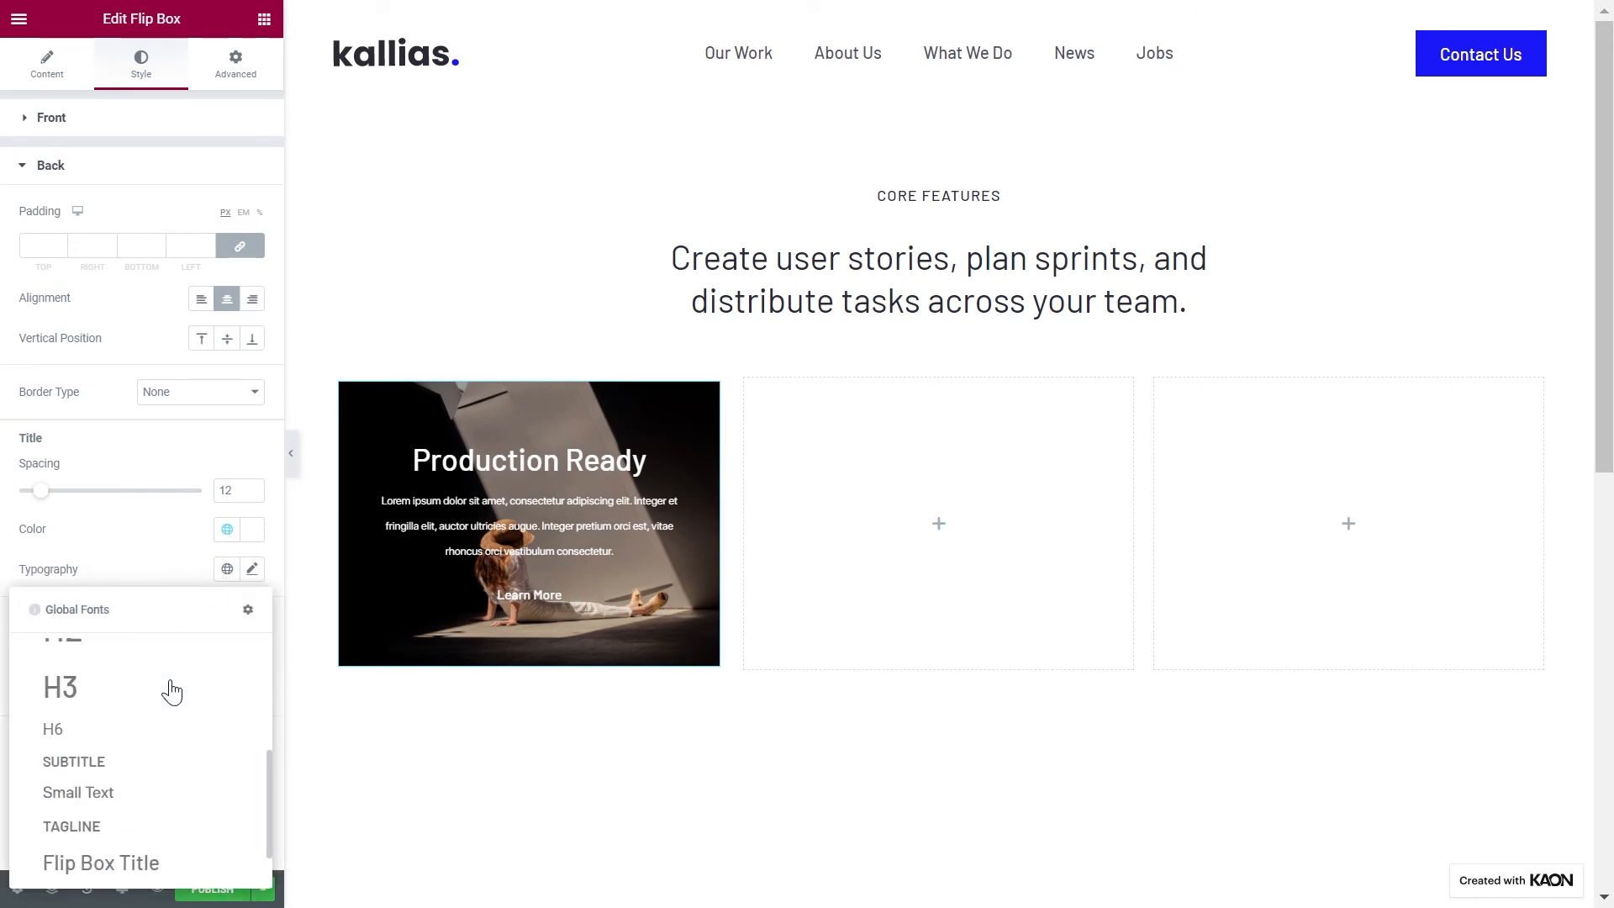
left_click(164, 854)
Step: Give the back description the global color White and the global font Flip Box Text
left_click(227, 648)
left_click(169, 604)
left_click(227, 688)
scroll(166, 567, "down", 5)
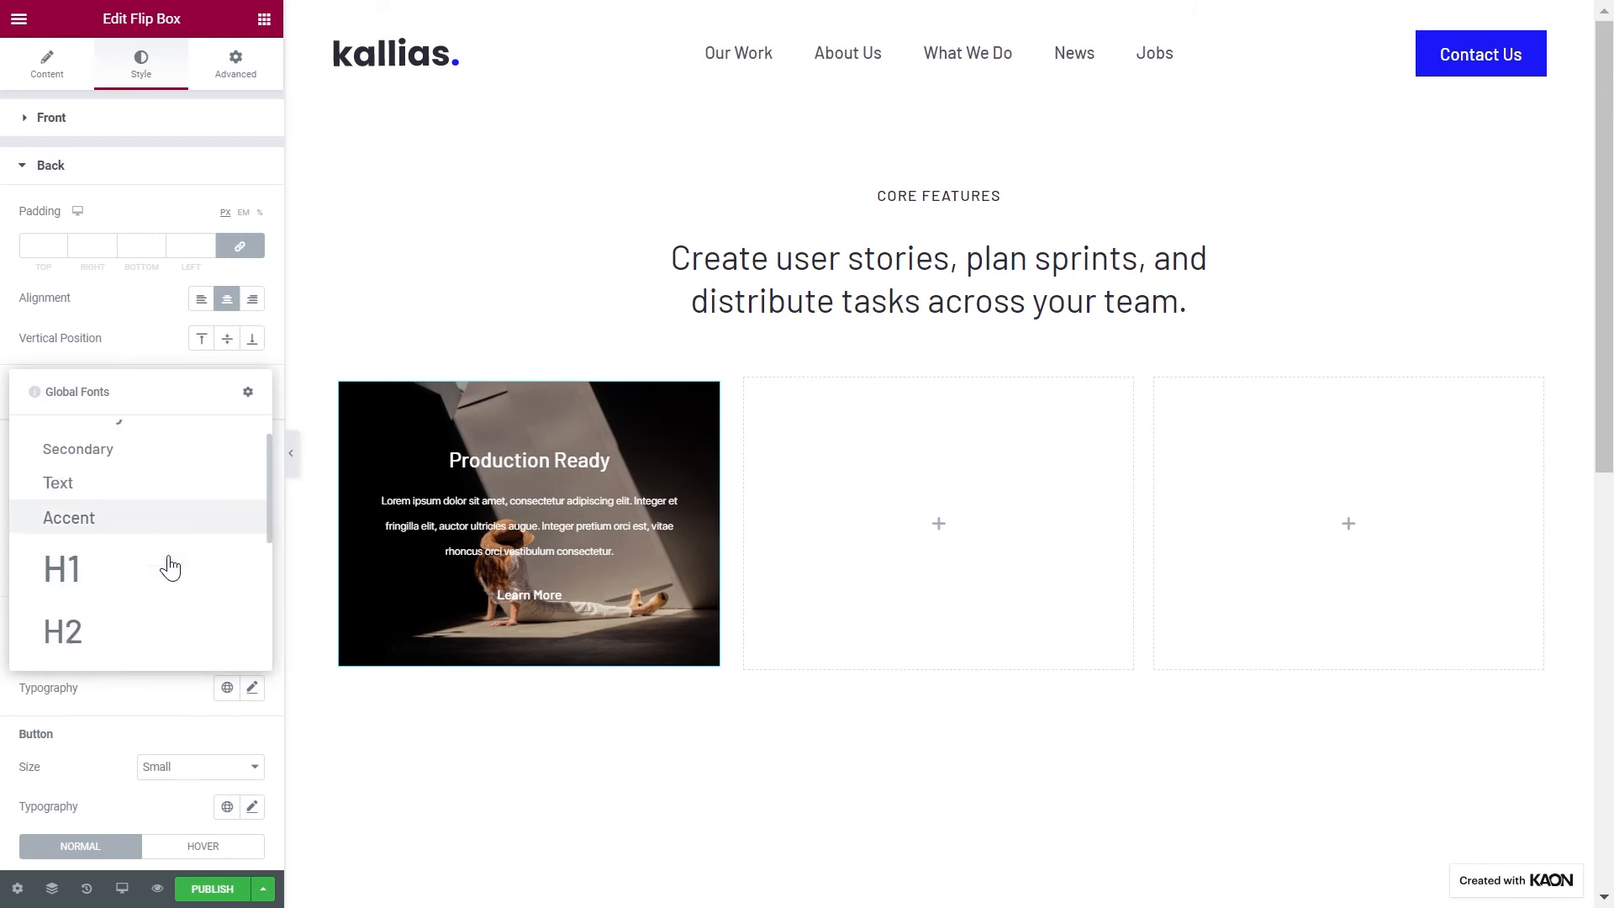
left_click(161, 639)
Step: Give the back button the global font Flip Box Button and the global text color White
scroll(163, 643, "down", 2)
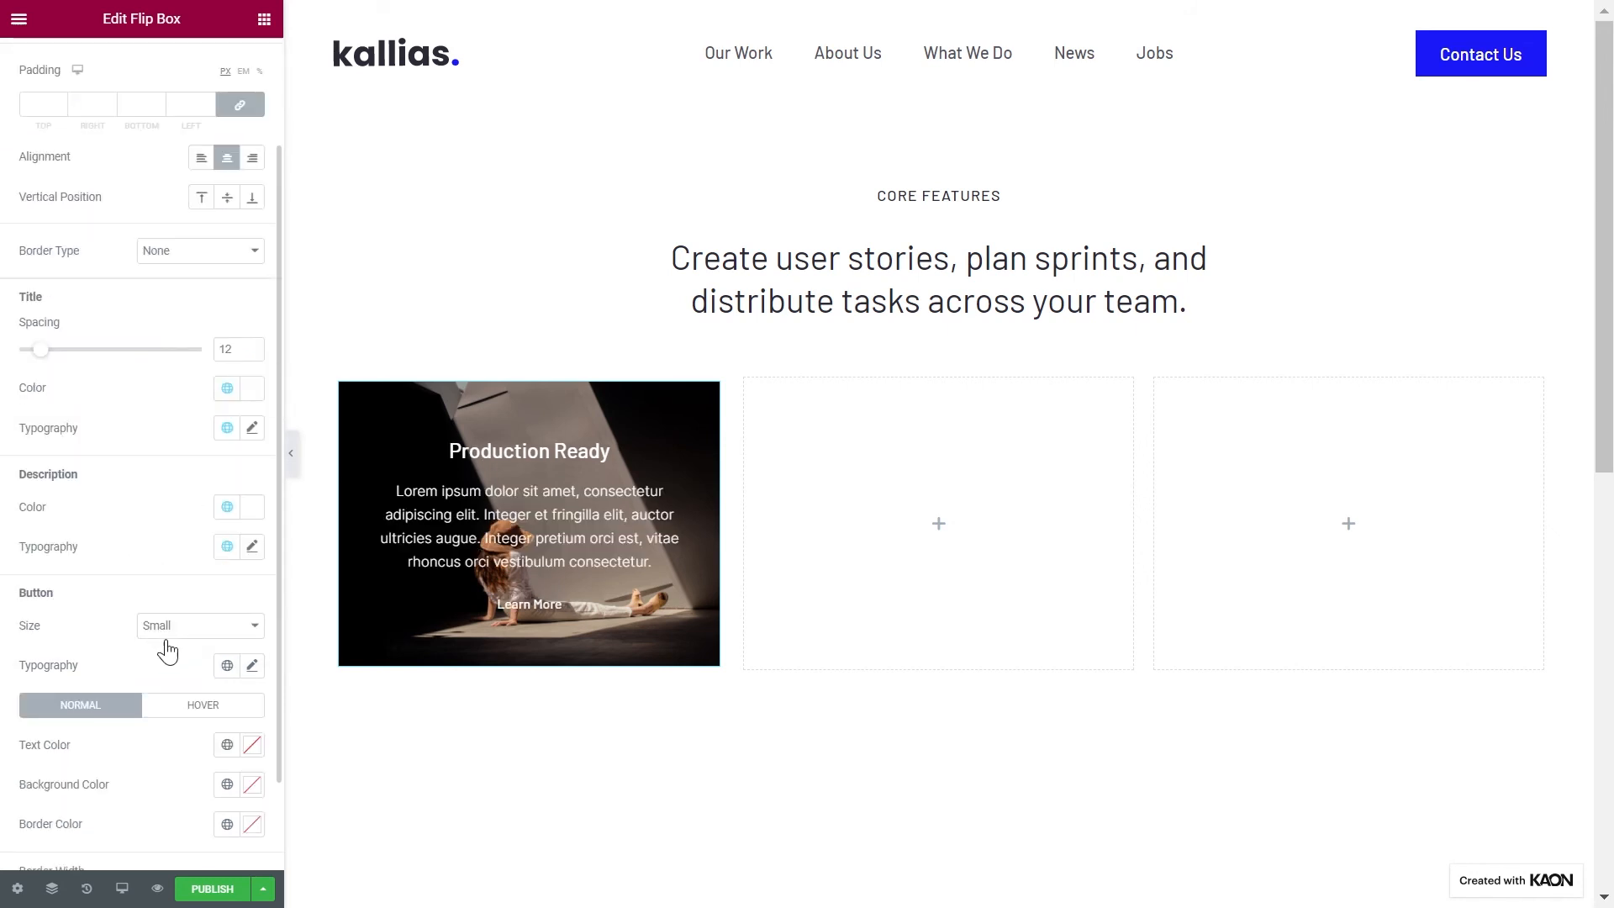
left_click(227, 665)
scroll(150, 575, "down", 5)
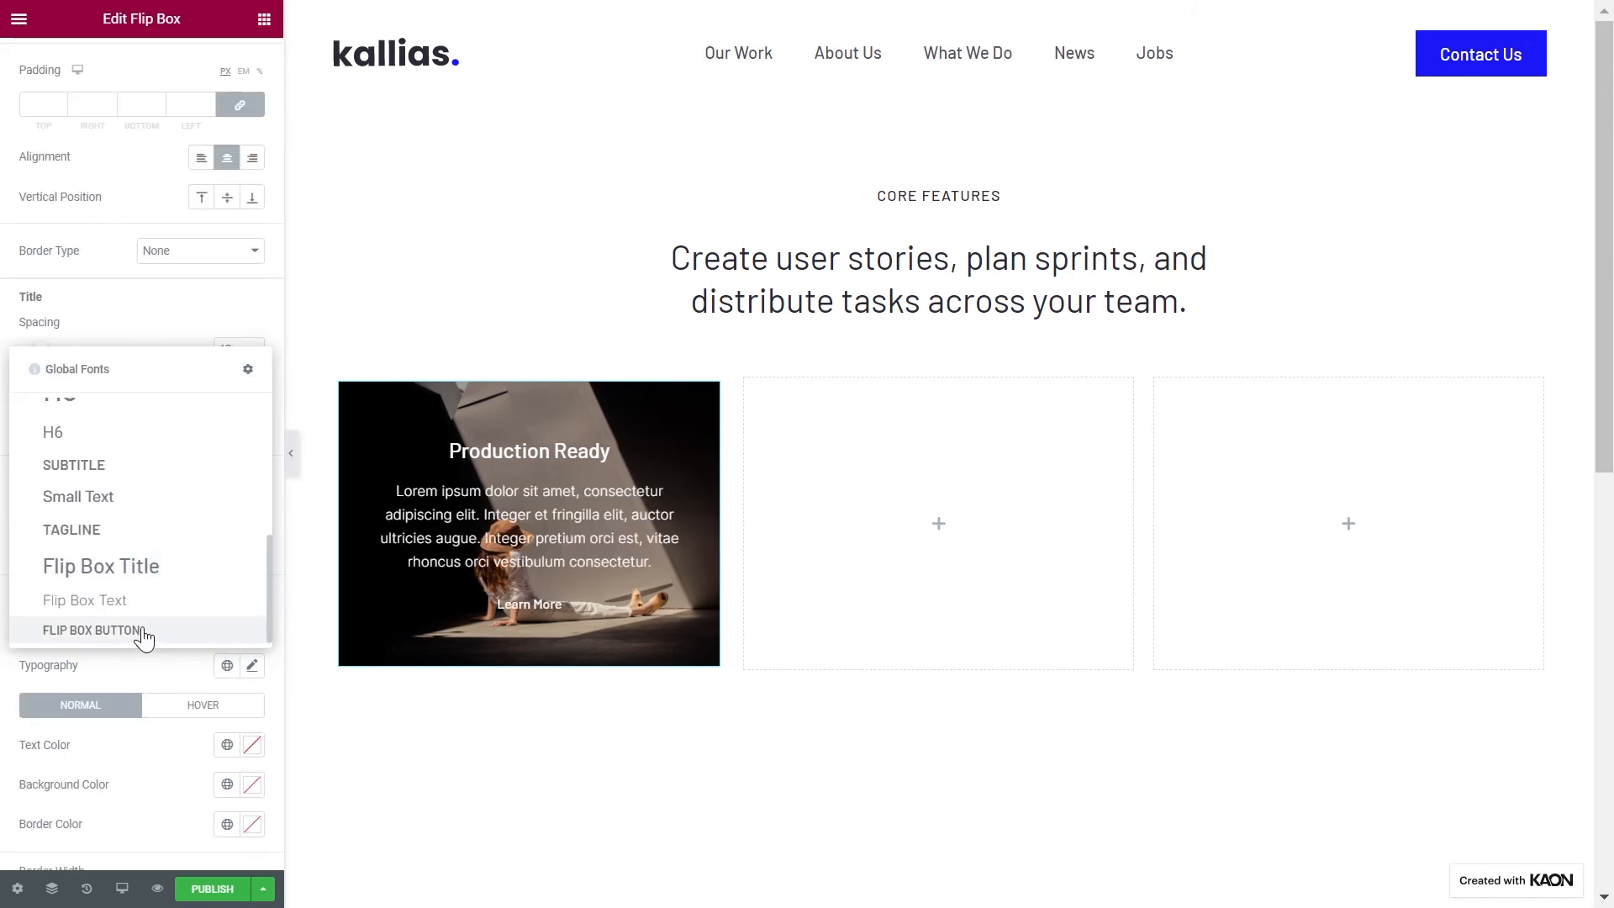
left_click(143, 636)
left_click(225, 745)
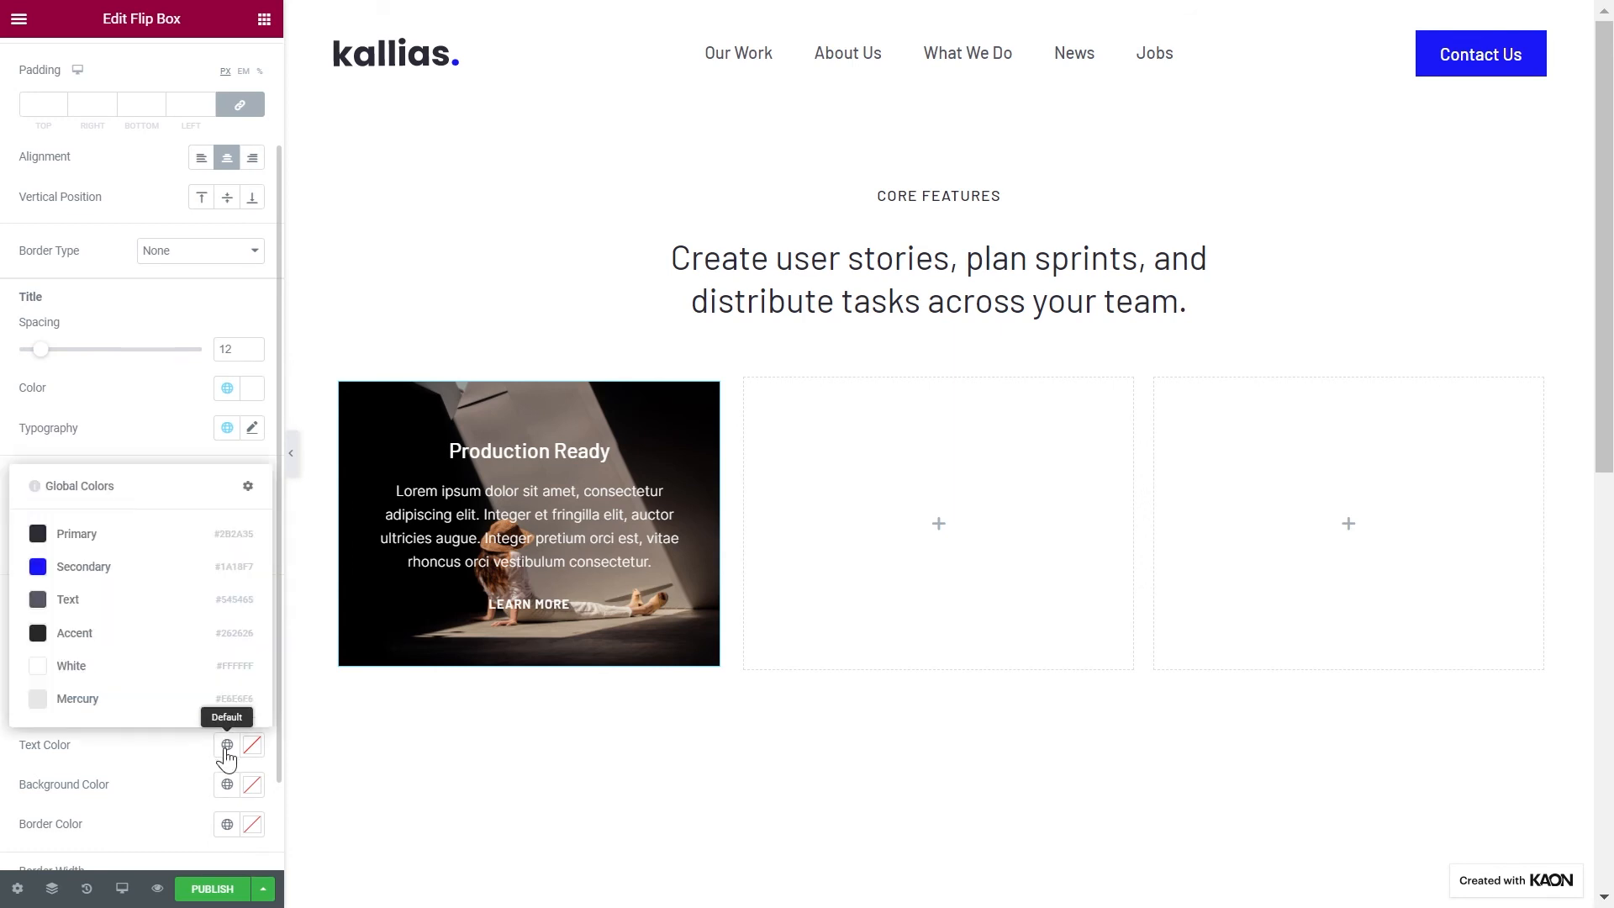
left_click(68, 659)
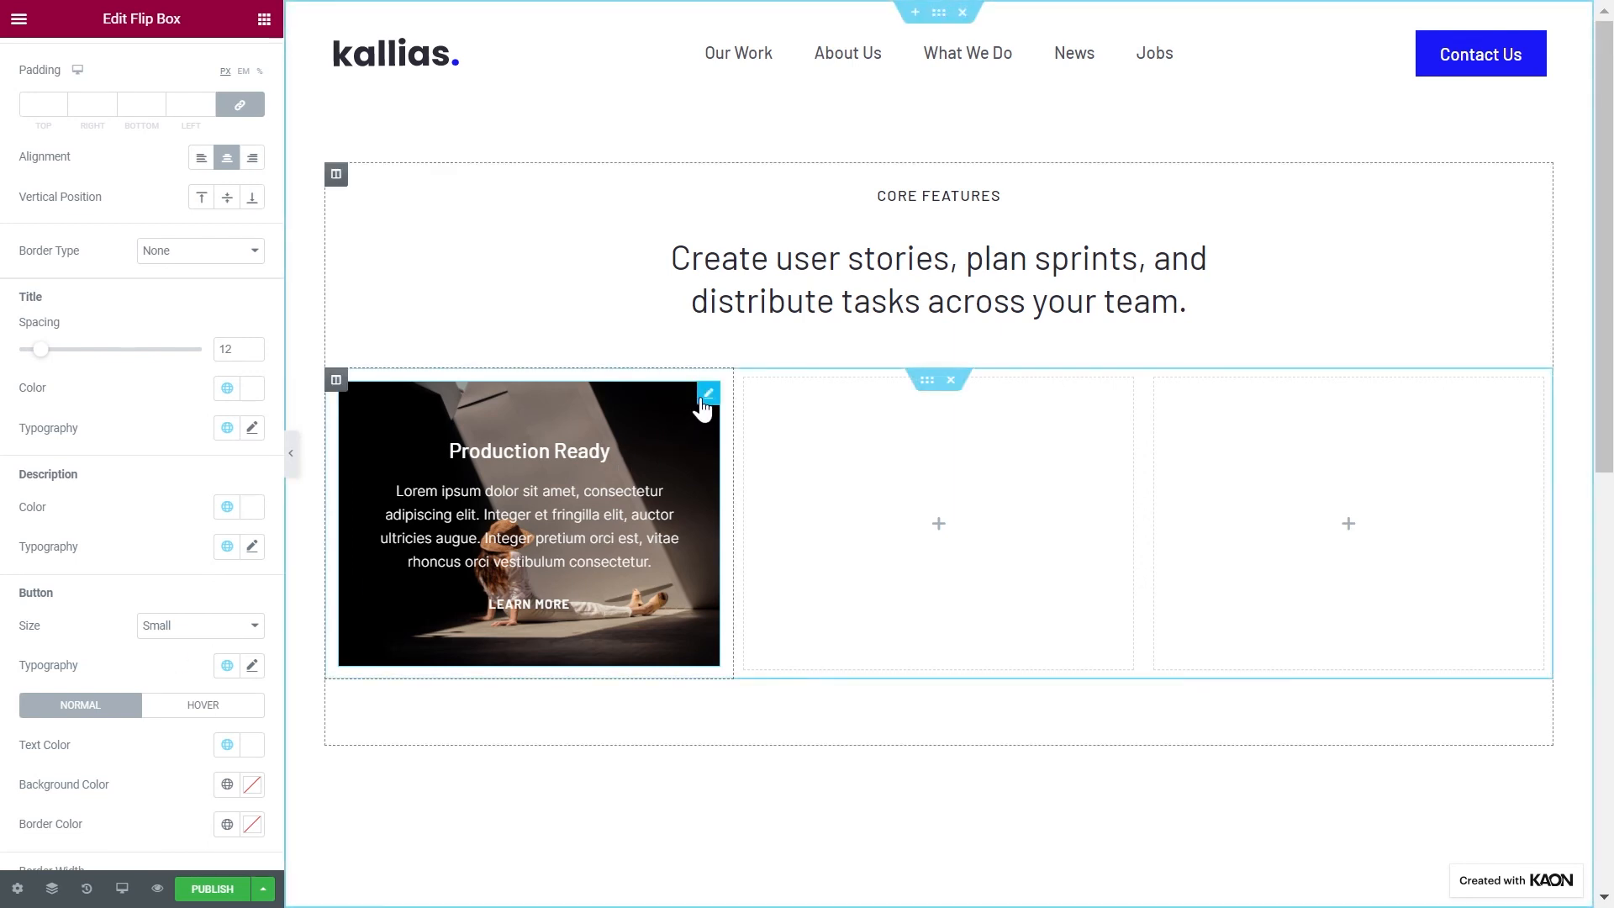
Step: Copy the finished flip box and paste it into the empty second and third columns
right_click(710, 407)
left_click(736, 474)
right_click(810, 461)
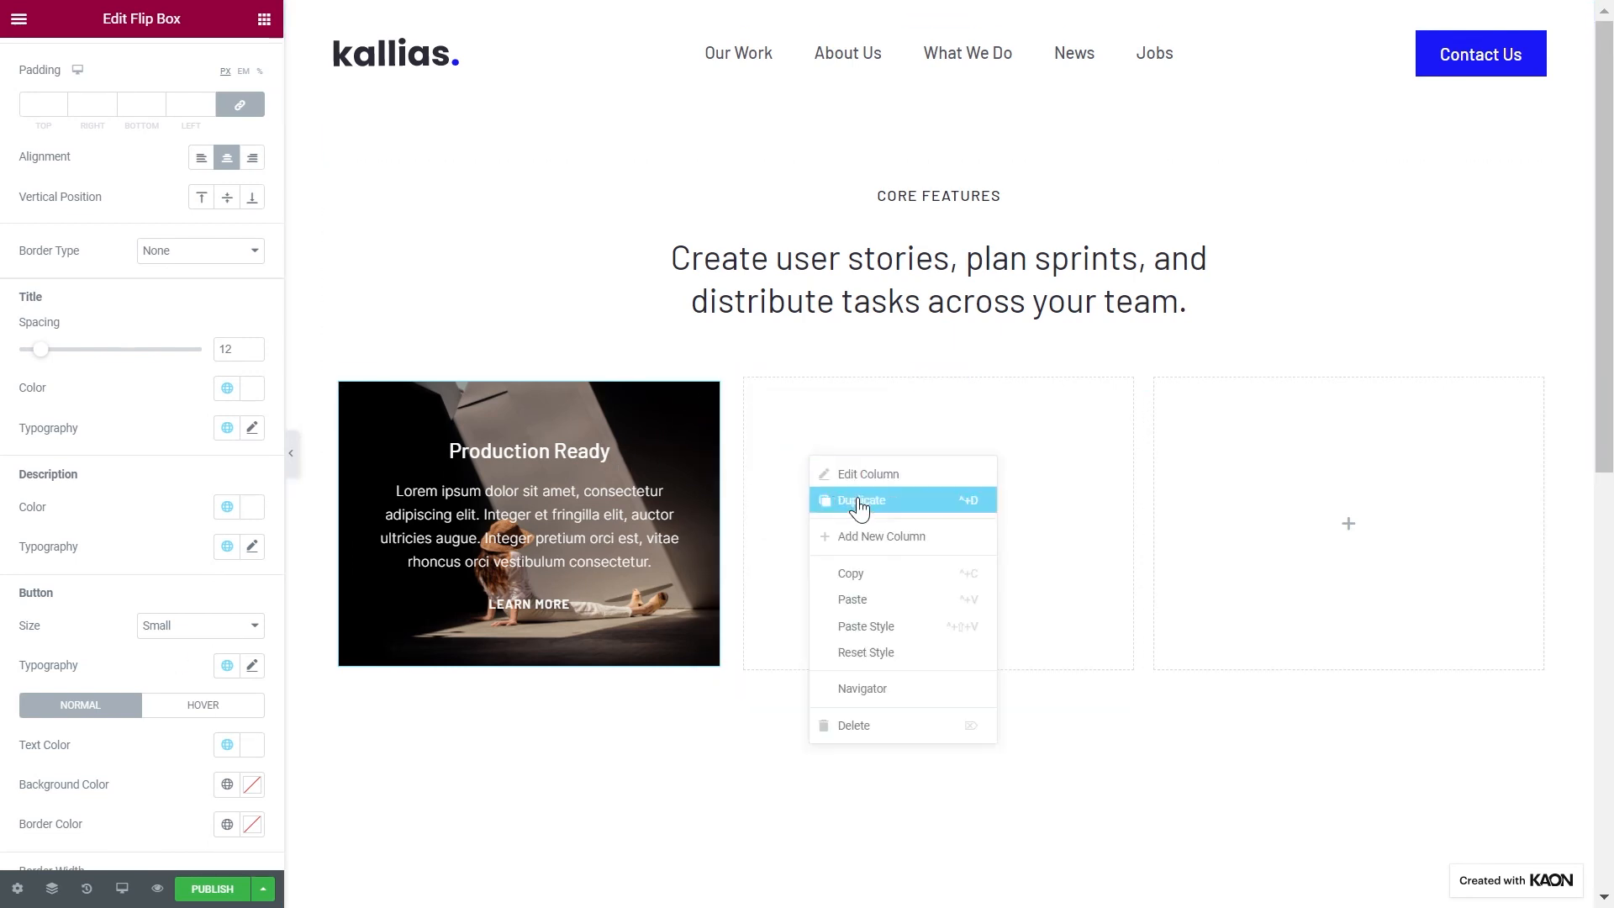
left_click(941, 602)
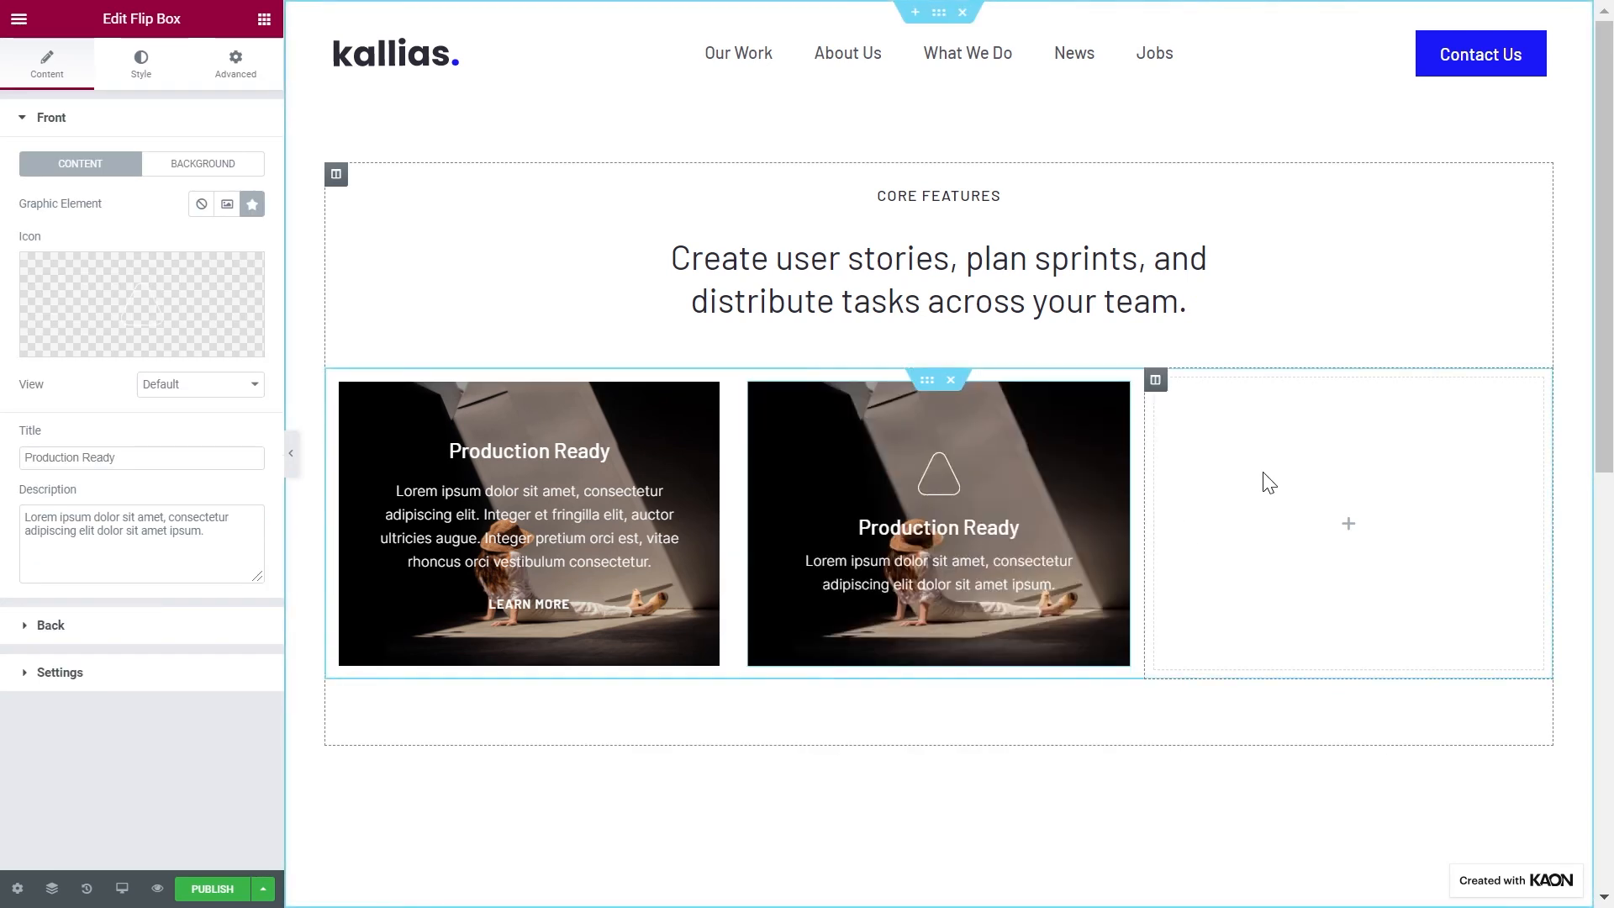
right_click(1264, 473)
left_click(1324, 615)
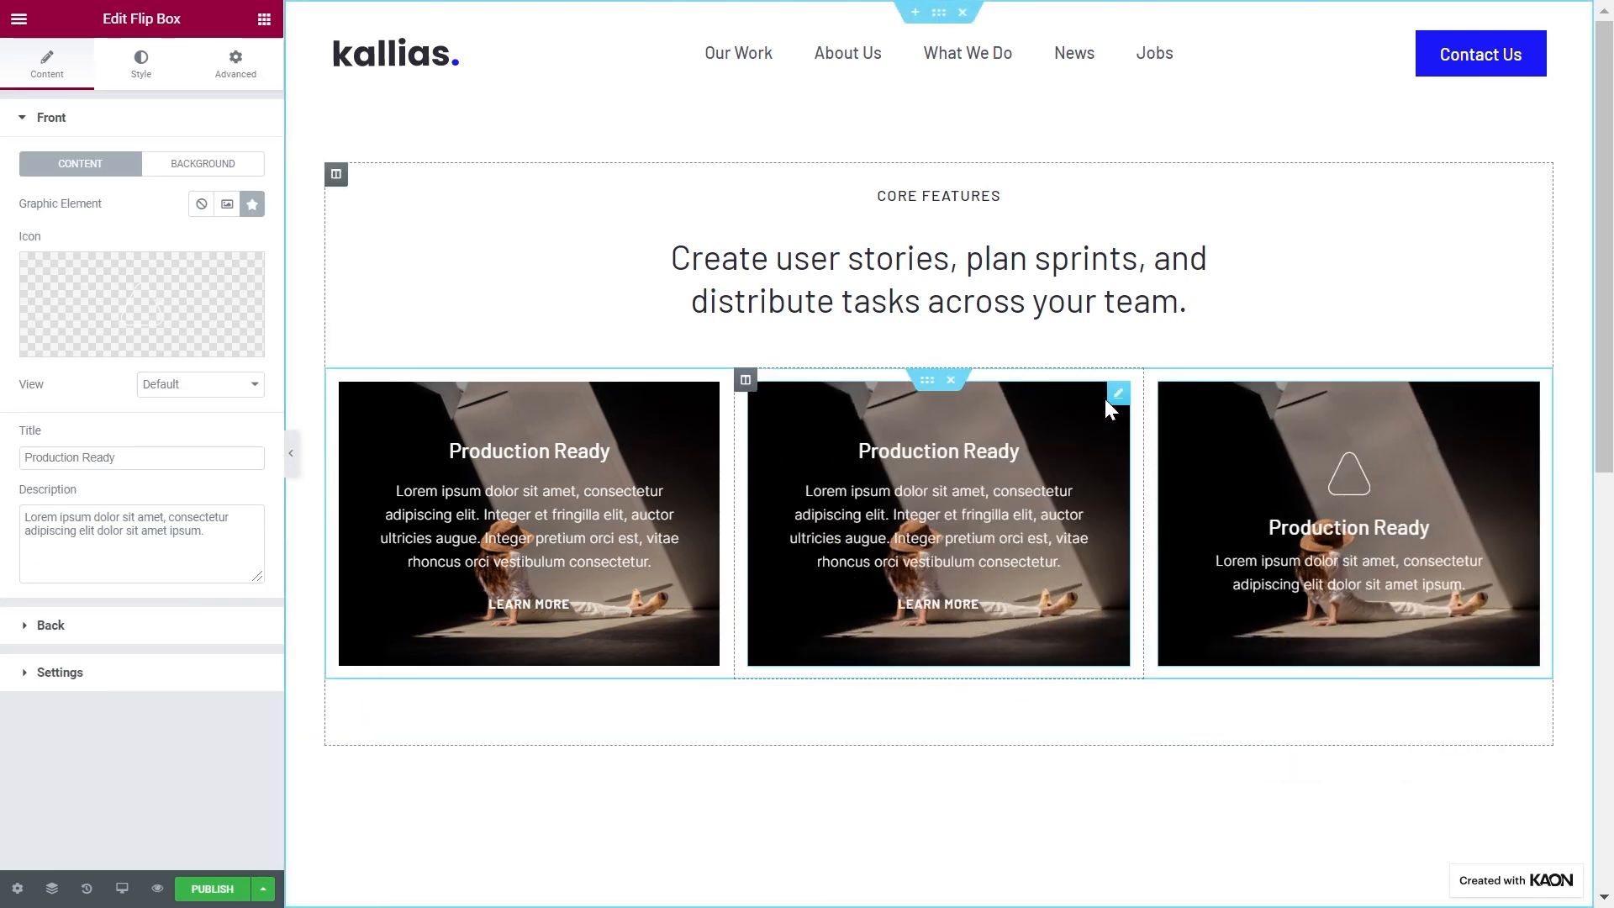
Step: Change the second flip box's front icon to the white concentric circles and its title to Collaborate
left_click(199, 347)
left_click(236, 292)
left_click(1508, 850)
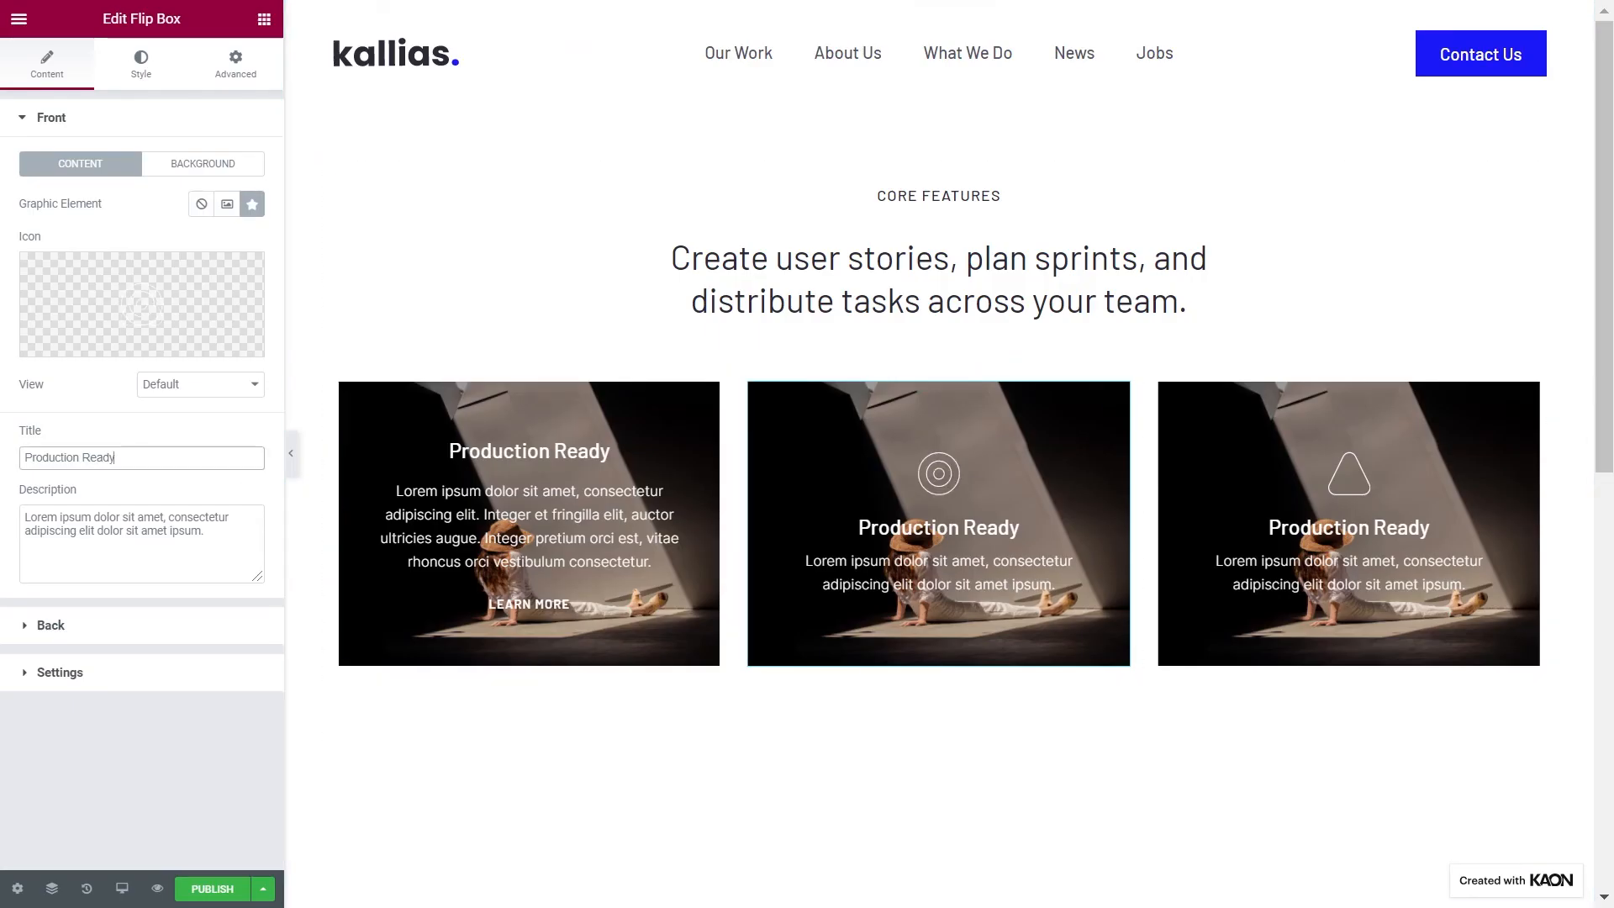
type("Collaborate")
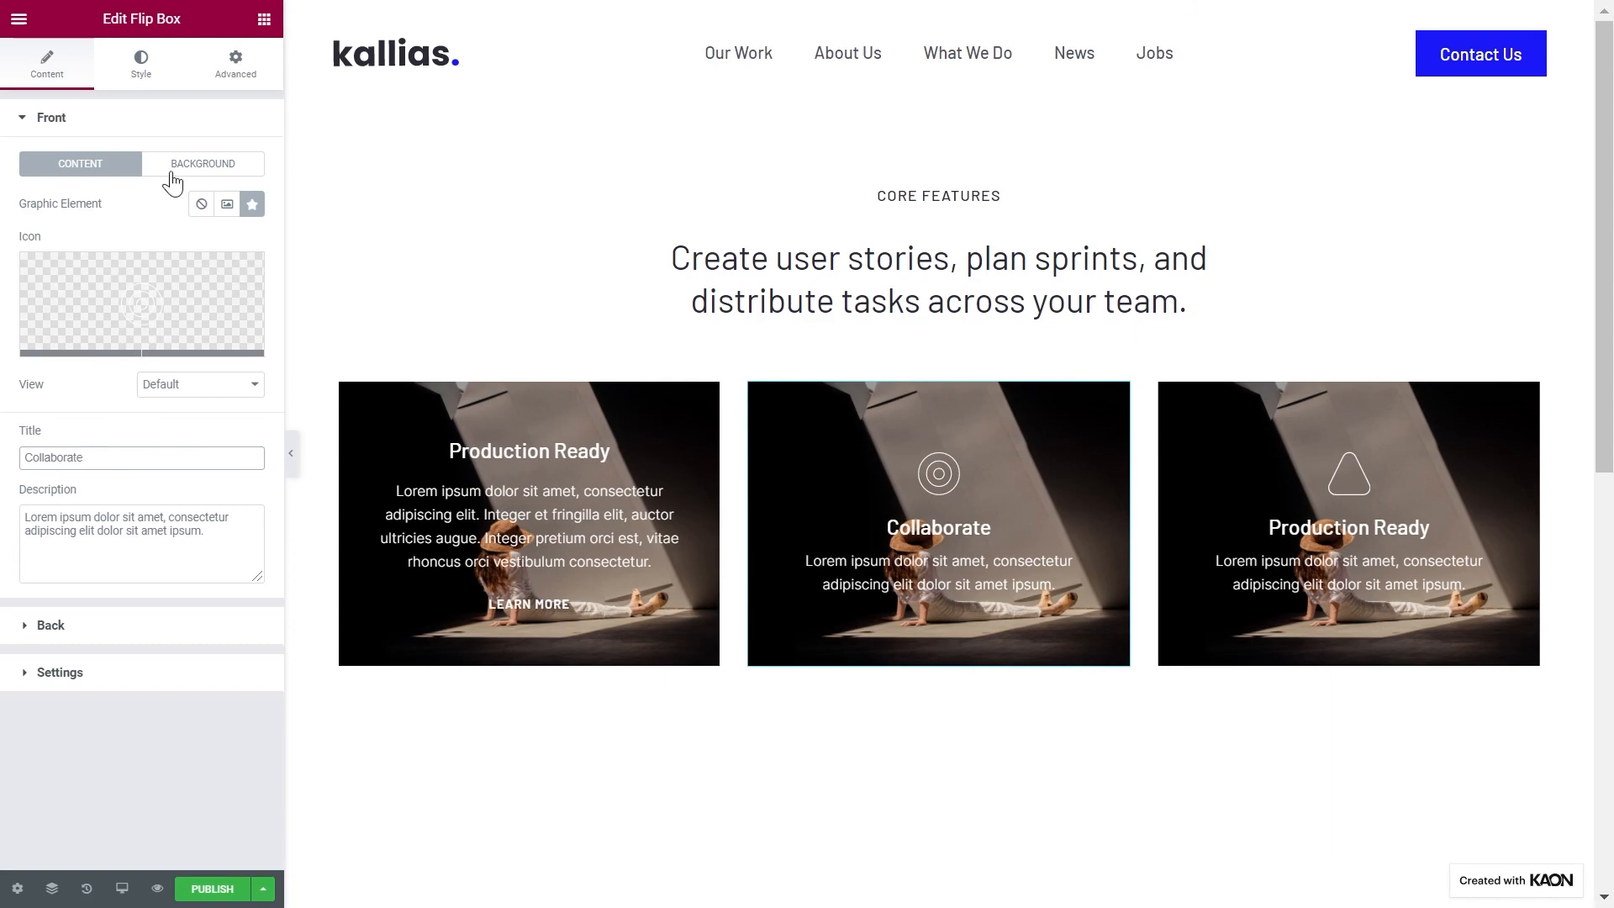
Step: Replace the second flip box's front background image with 2-1.jpg from the media library
left_click(171, 165)
left_click(165, 405)
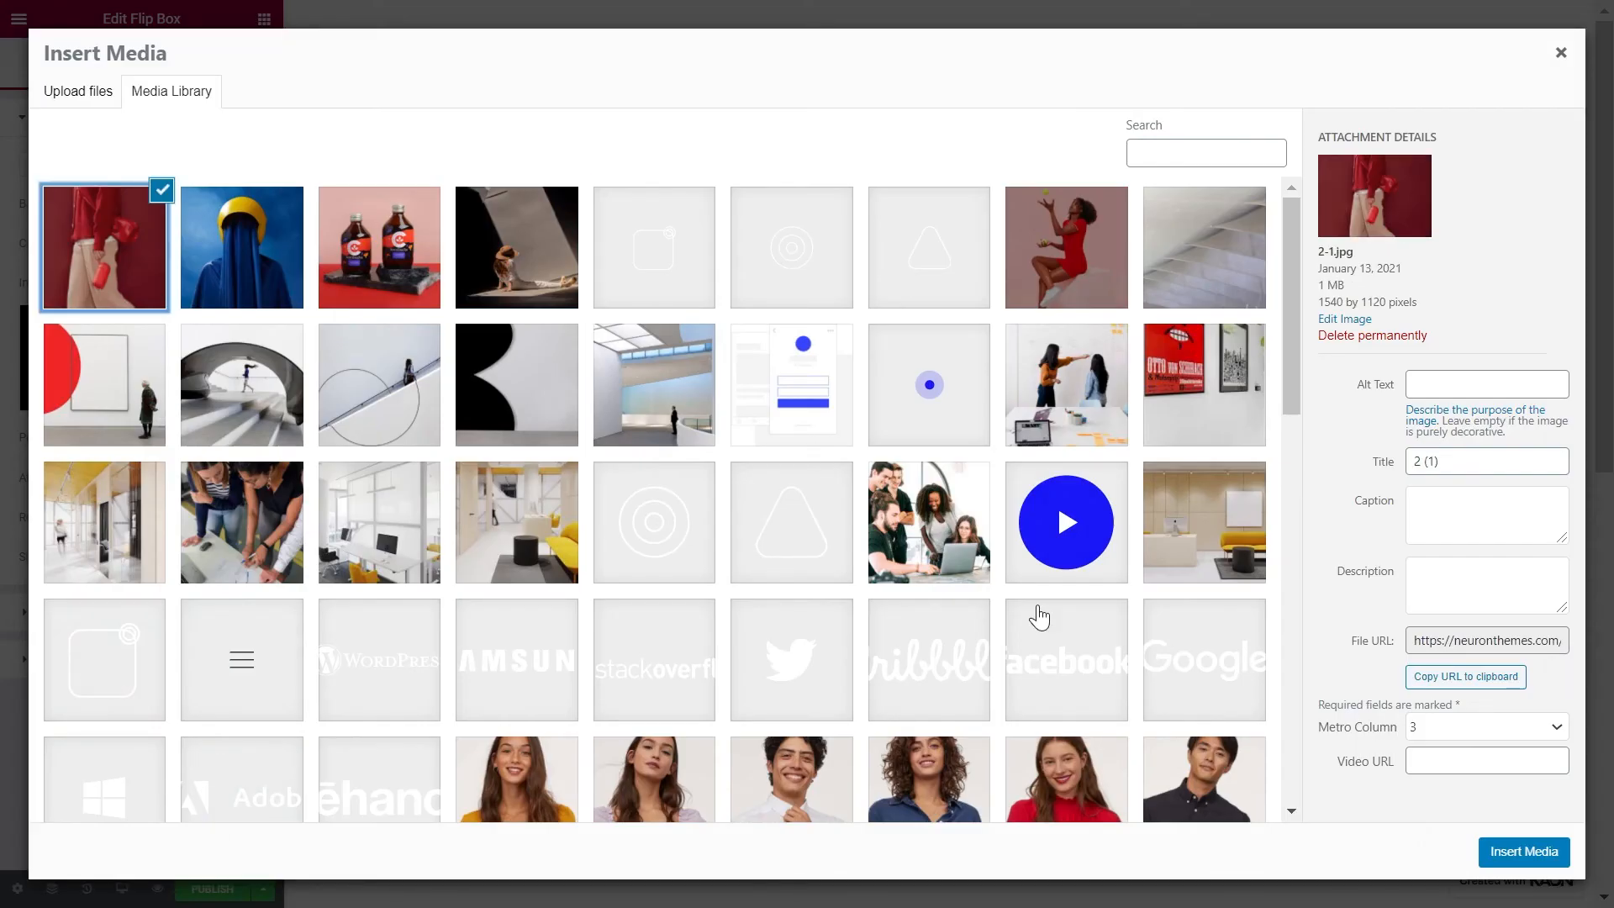
left_click(1517, 851)
Step: On the second flip box's back, set the title to Collaborate and the background image to 2-1.jpg
left_click(182, 616)
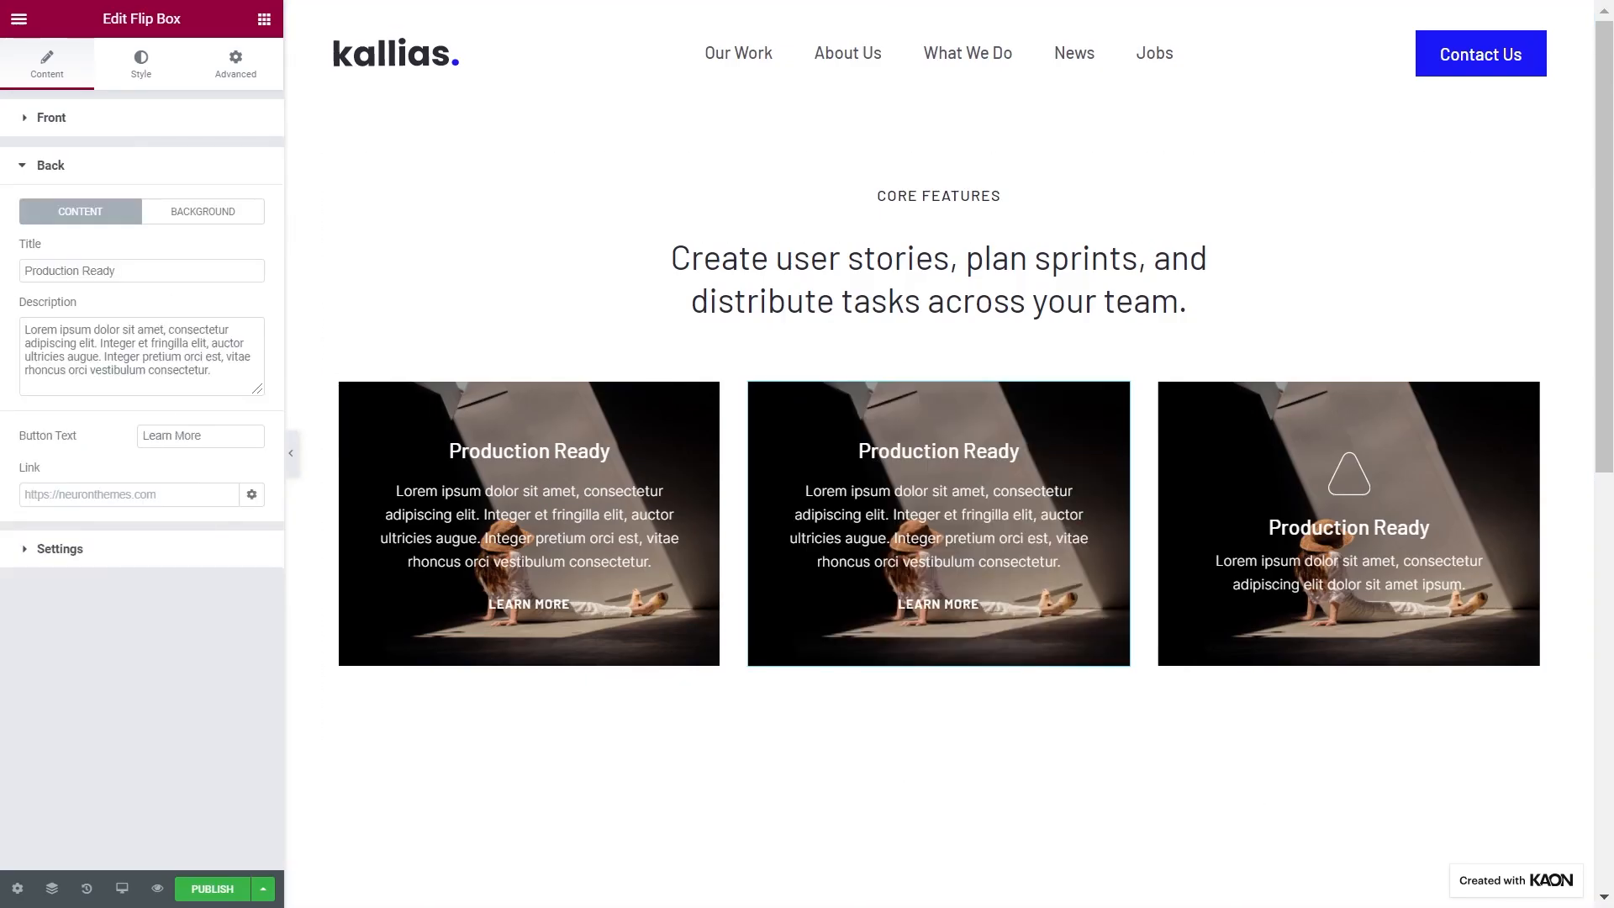
key("ctrl+a")
key("ctrl+v")
left_click(199, 215)
left_click(168, 382)
left_click(103, 290)
left_click(1490, 851)
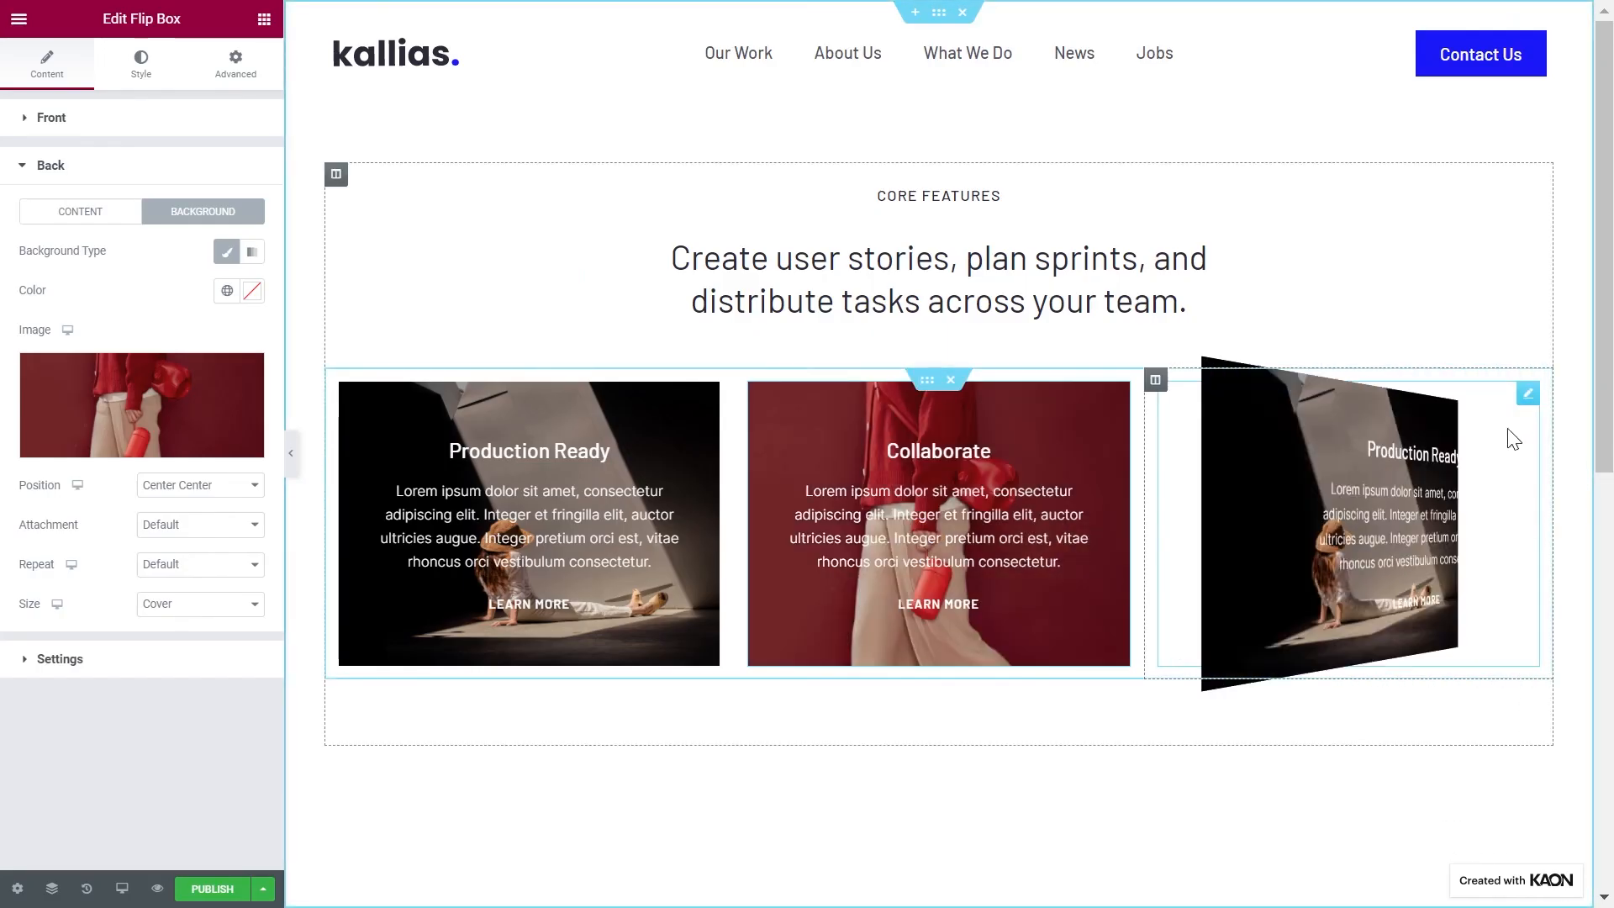
Step: Change the third flip box's front icon to Icon-1.svg and its title to Fast Support
left_click(1365, 433)
left_click(197, 343)
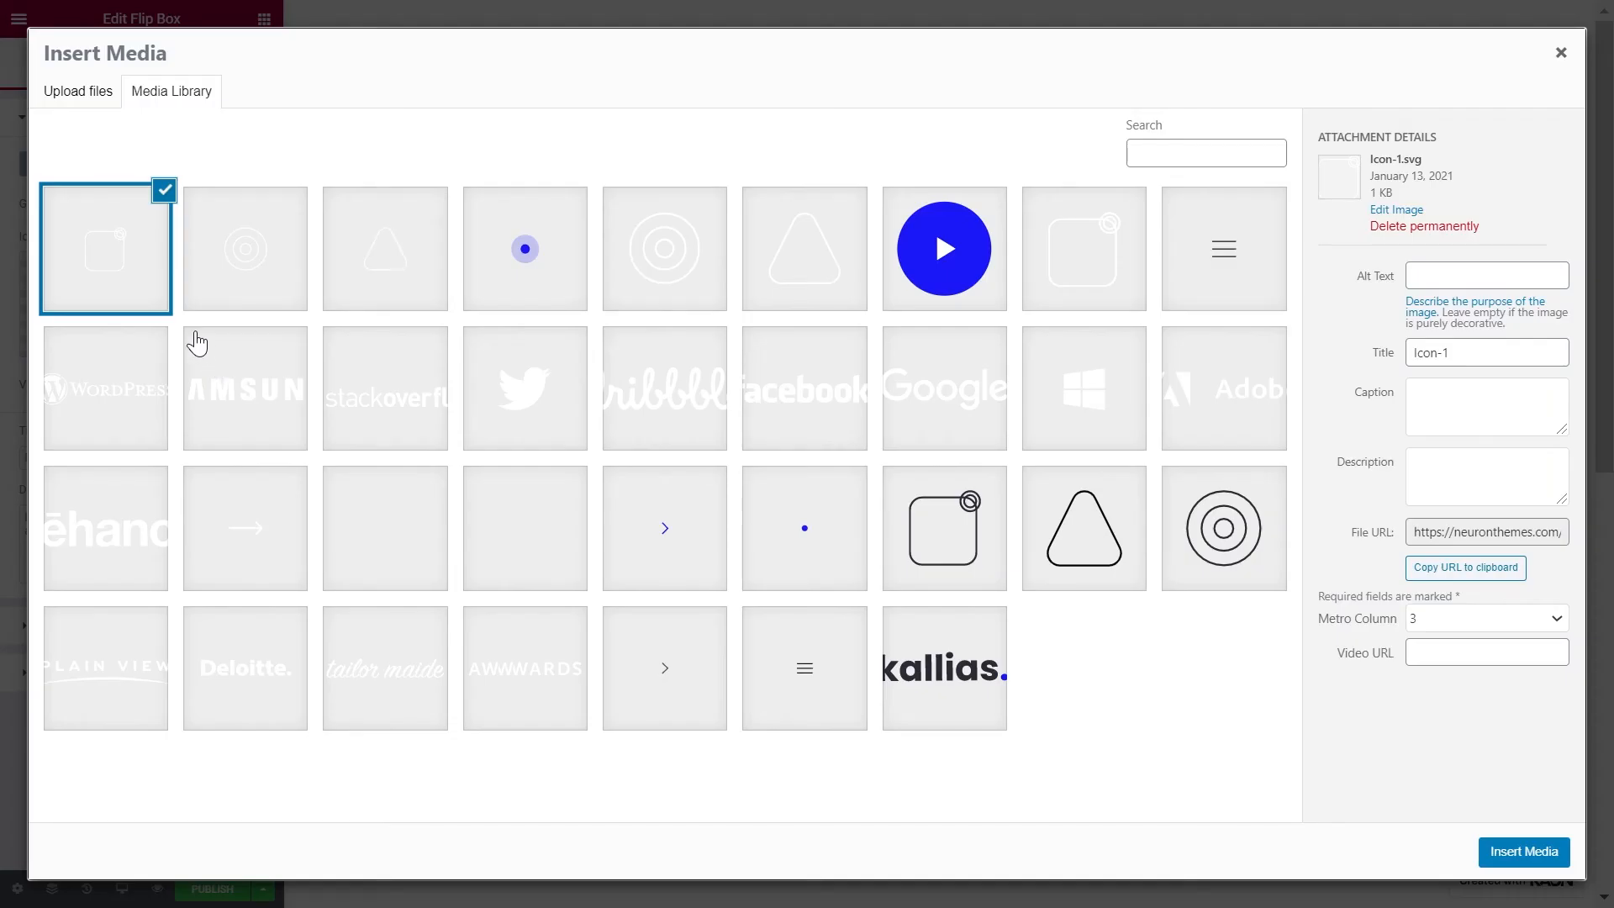
left_click(1517, 841)
left_click(141, 458)
key("ctrl+a")
type("Fast Support")
Step: Replace the third flip box's front background with the media library photo of the blue-draped figure in a yellow helmet
left_click(168, 167)
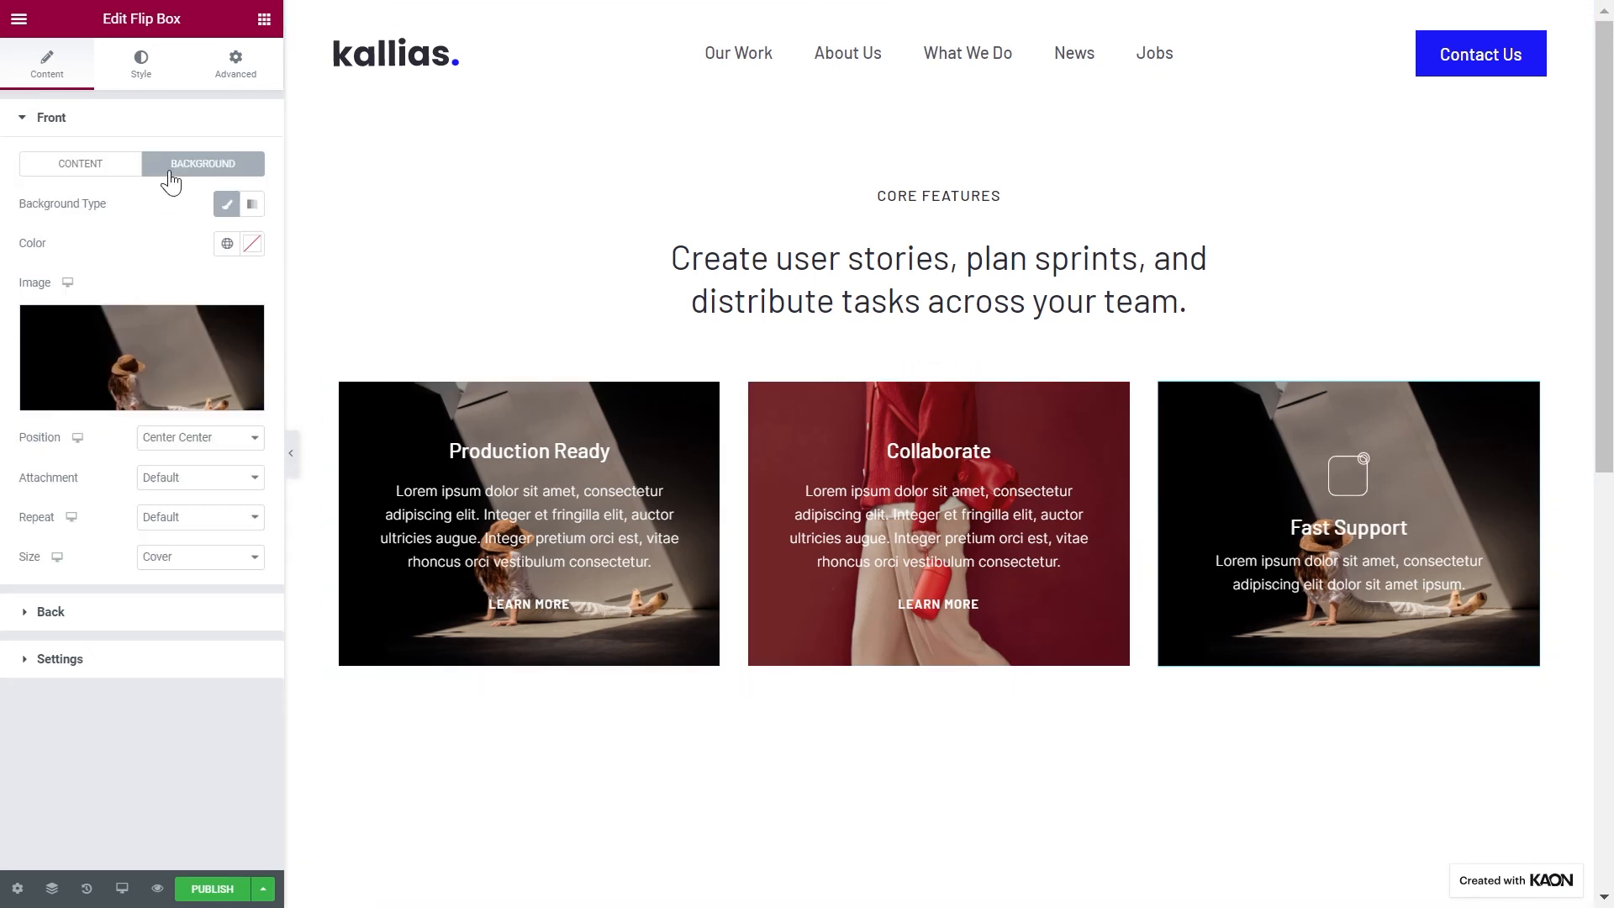
left_click(175, 347)
left_click(231, 277)
left_click(1501, 855)
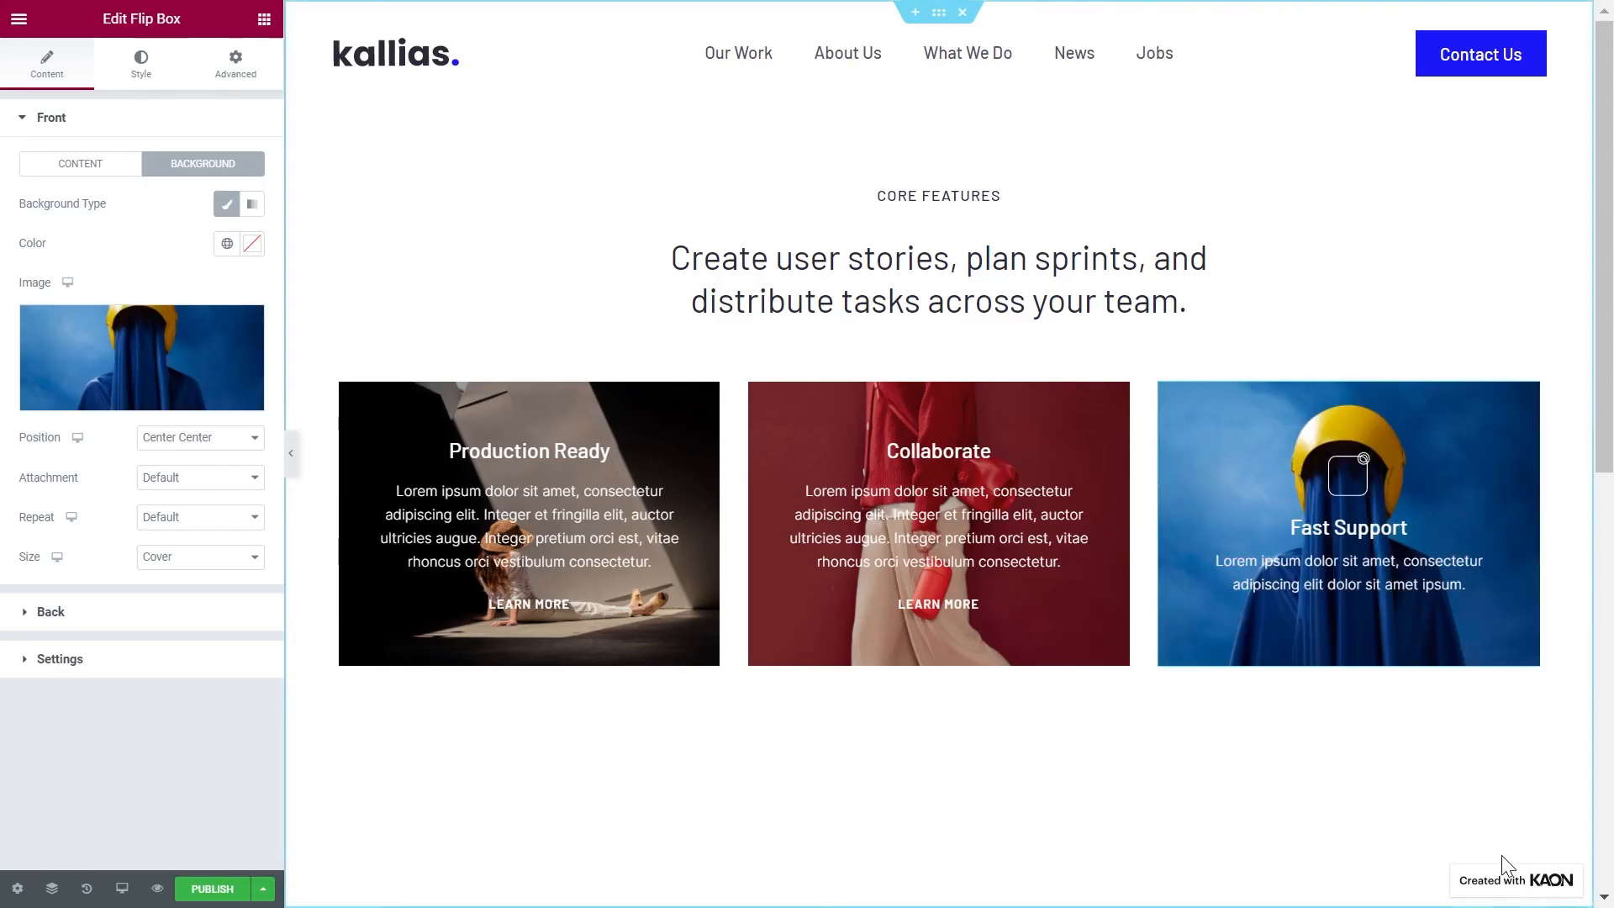
Step: On the third flip box's back, set the title to Fast Support and use the same blue-draped figure photo as background
left_click(134, 611)
left_click(134, 270)
key("ctrl+a")
key("ctrl+v")
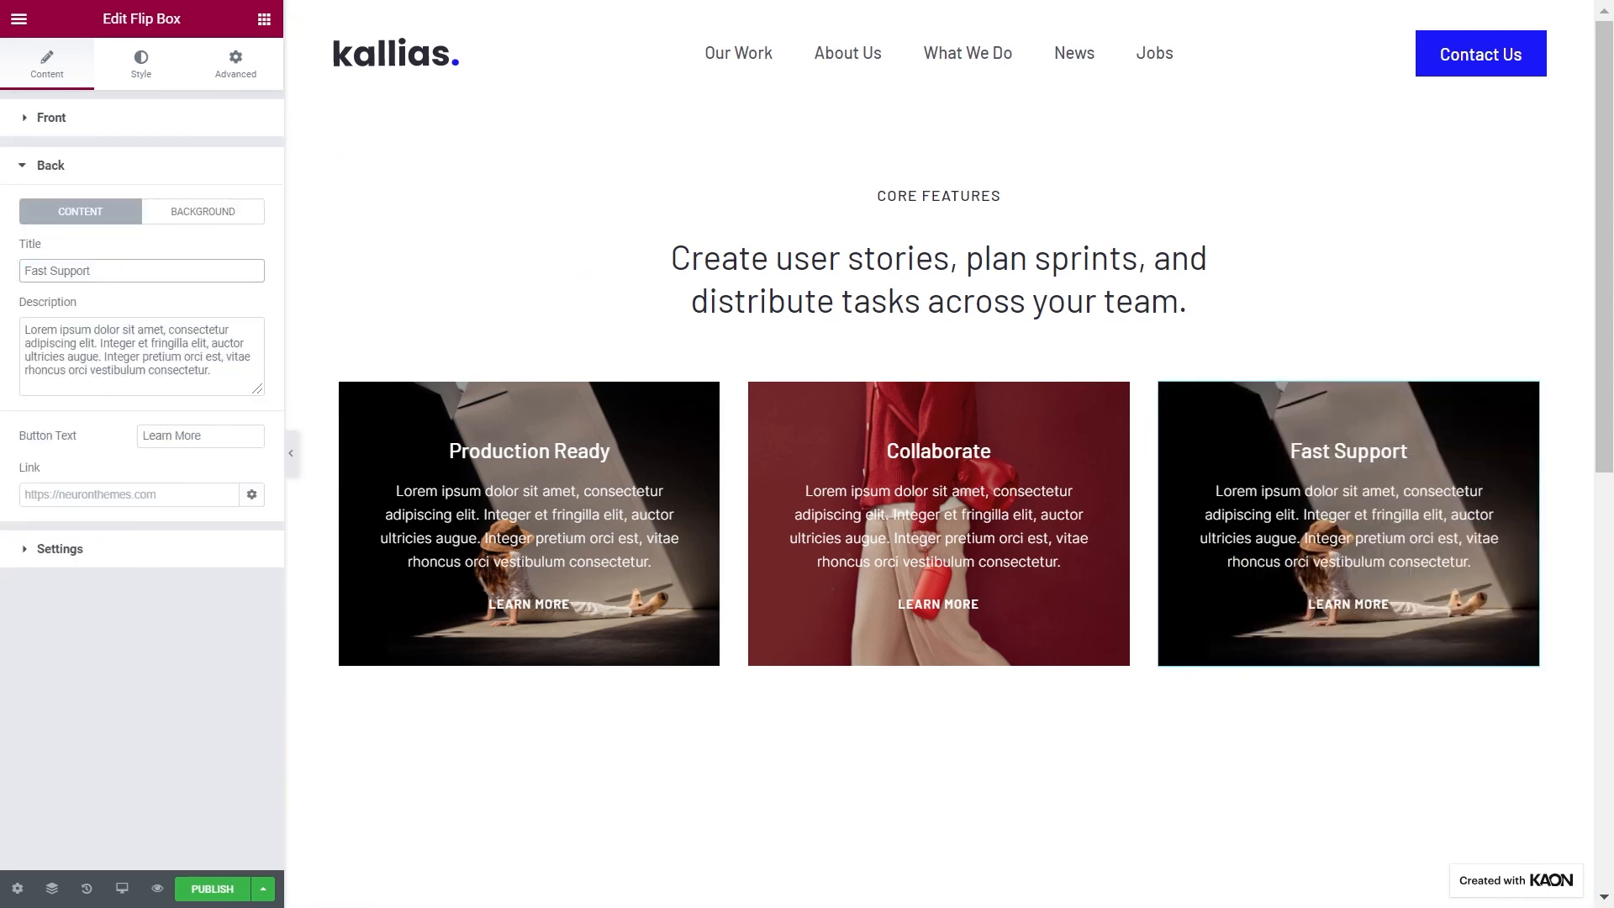
left_click(195, 215)
left_click(168, 425)
left_click(241, 252)
left_click(1496, 856)
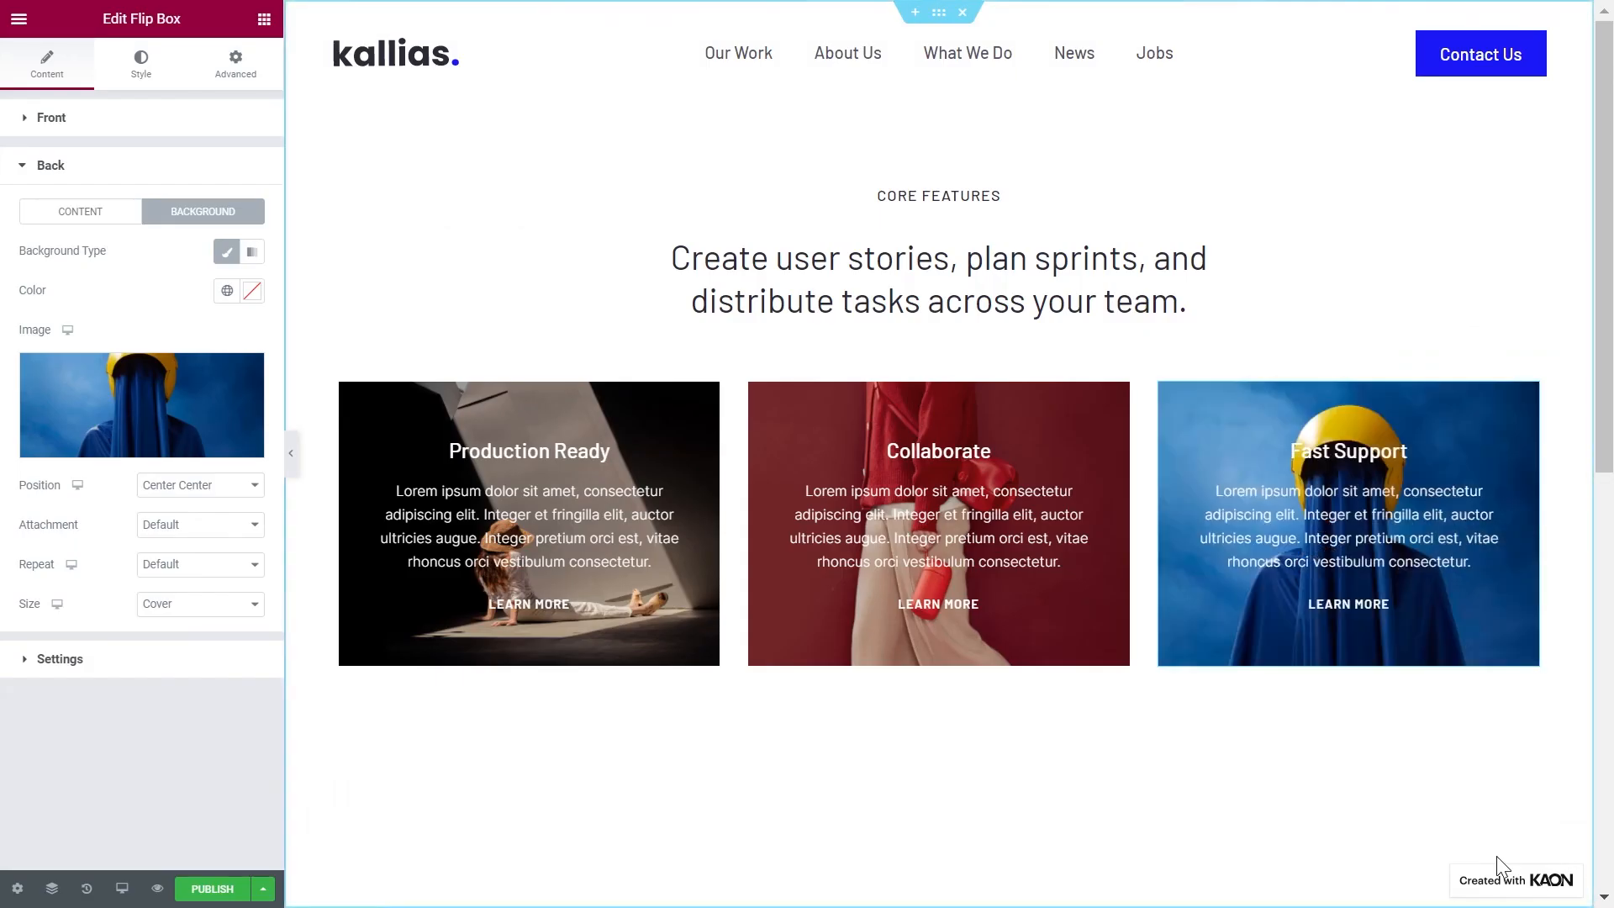